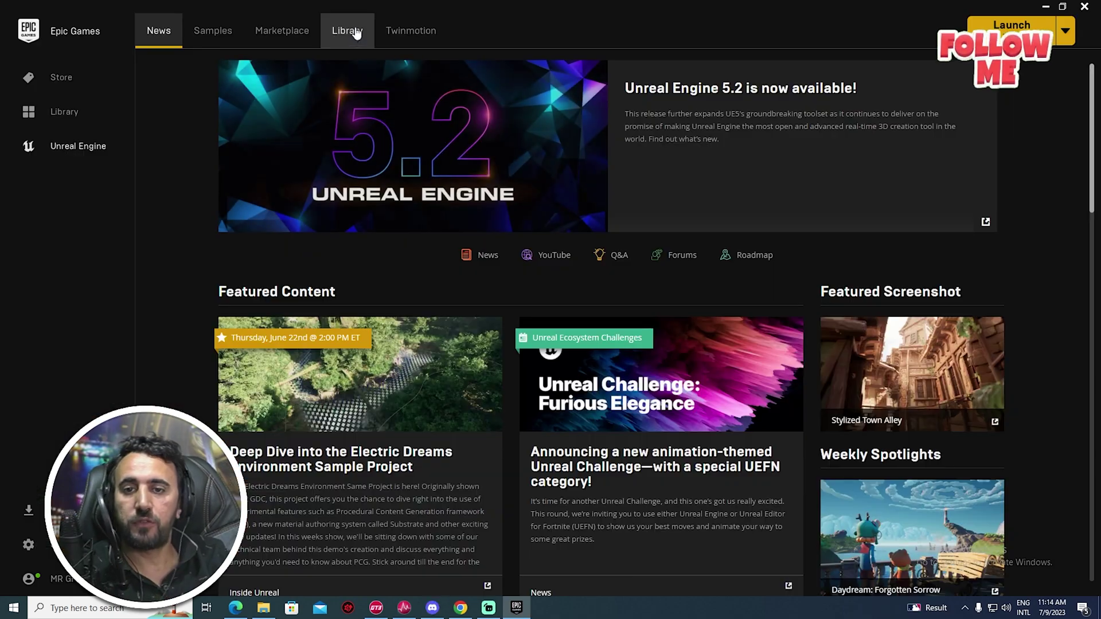
- Create a Third Person Blueprint project named images_ai with Starter Content and Raytracing enabled
click(357, 33)
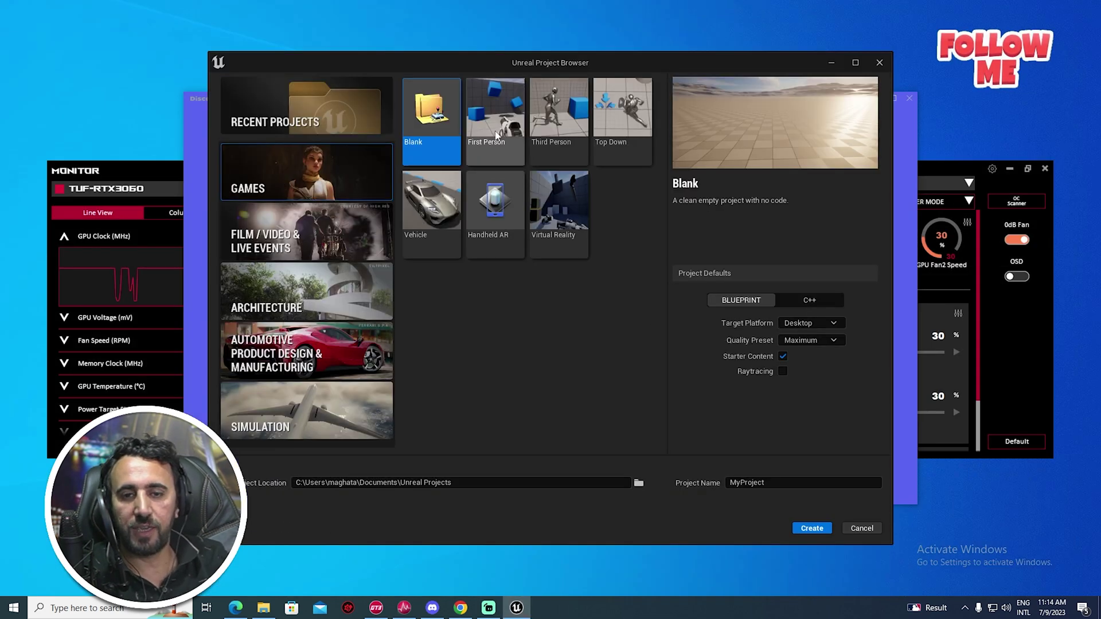
click(553, 113)
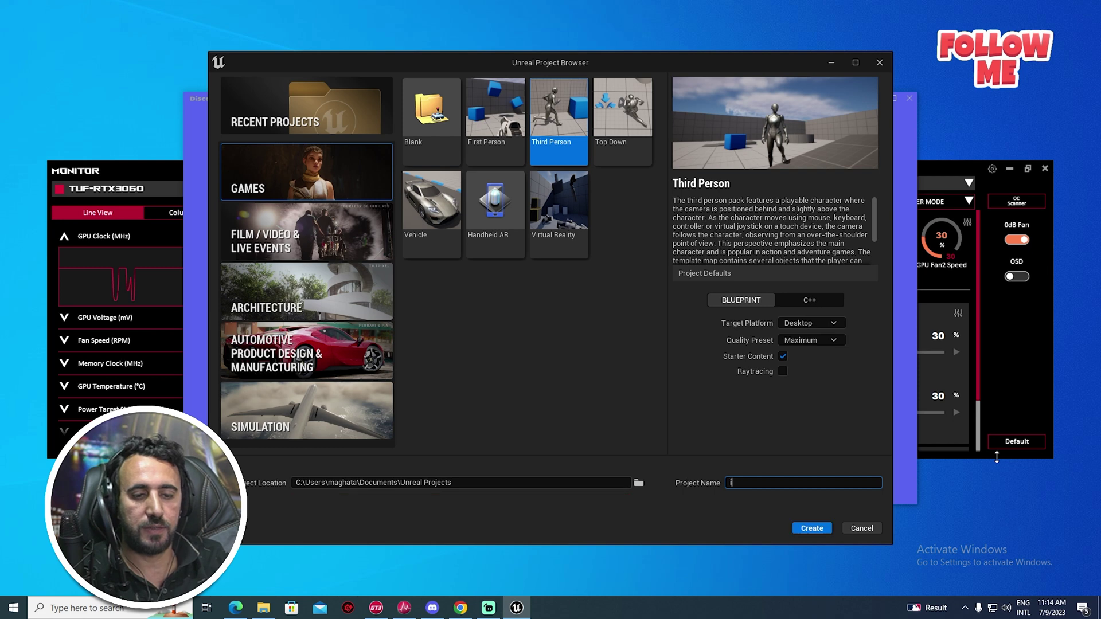
text(es)
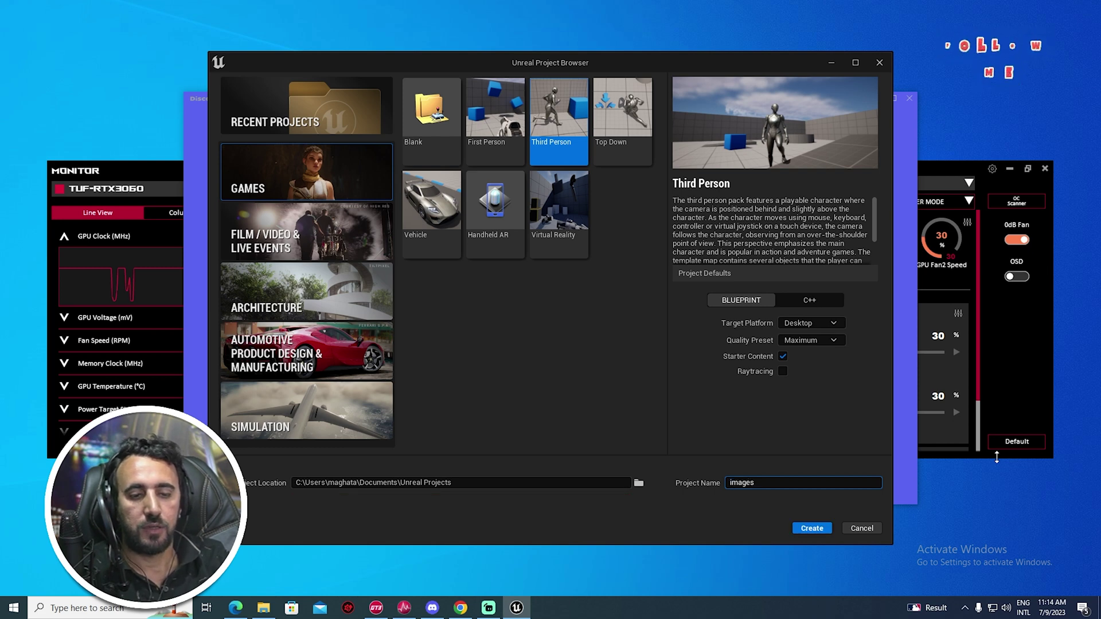
text(_ai)
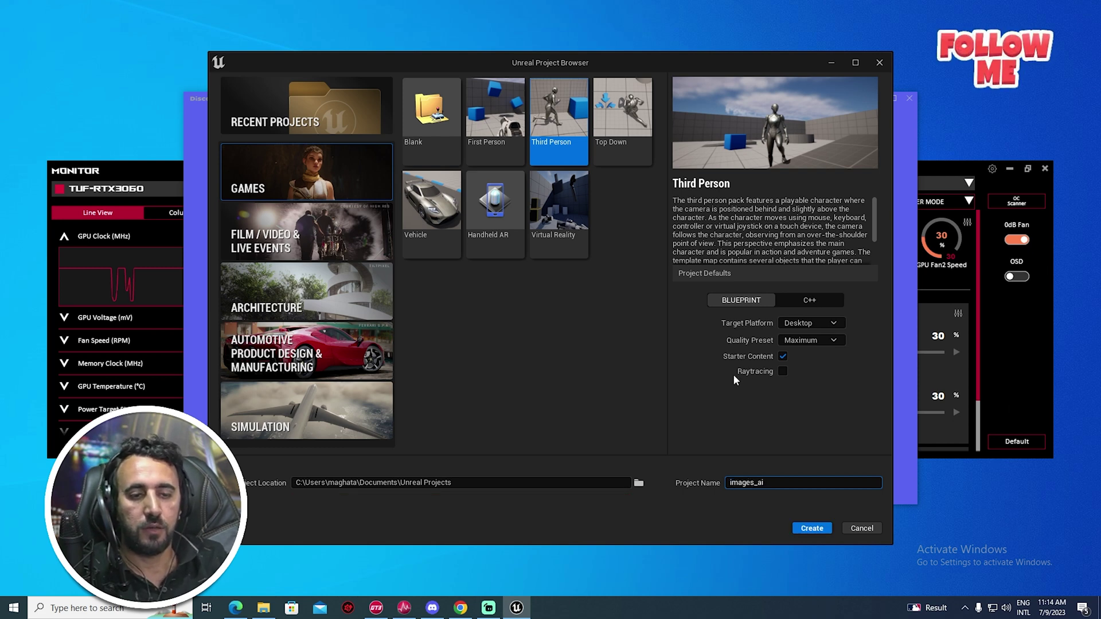
click(783, 371)
click(806, 528)
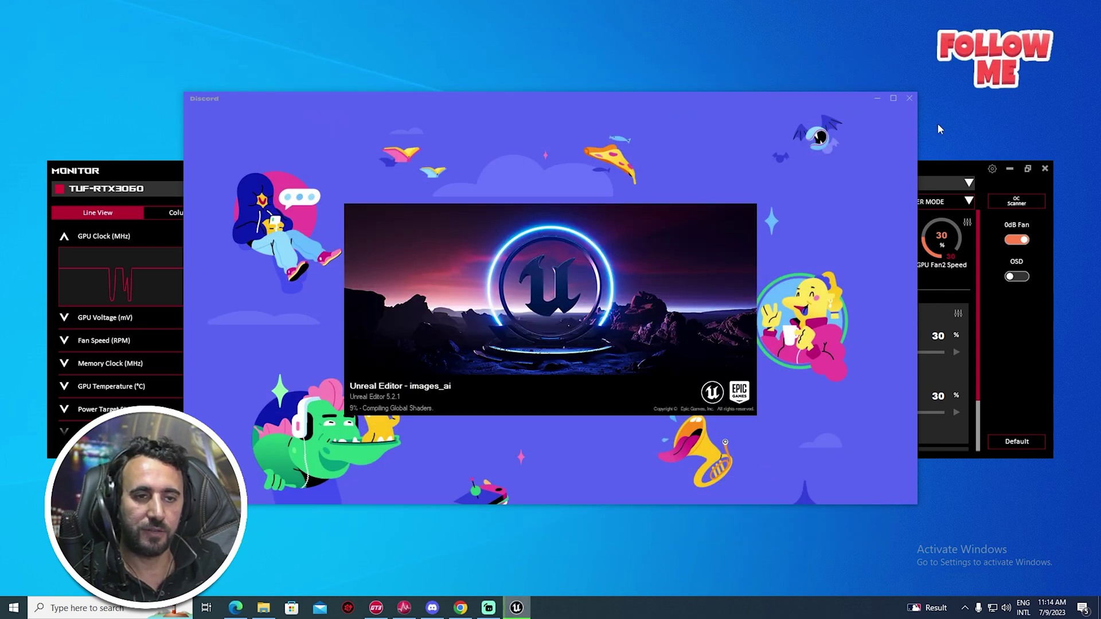
click(909, 98)
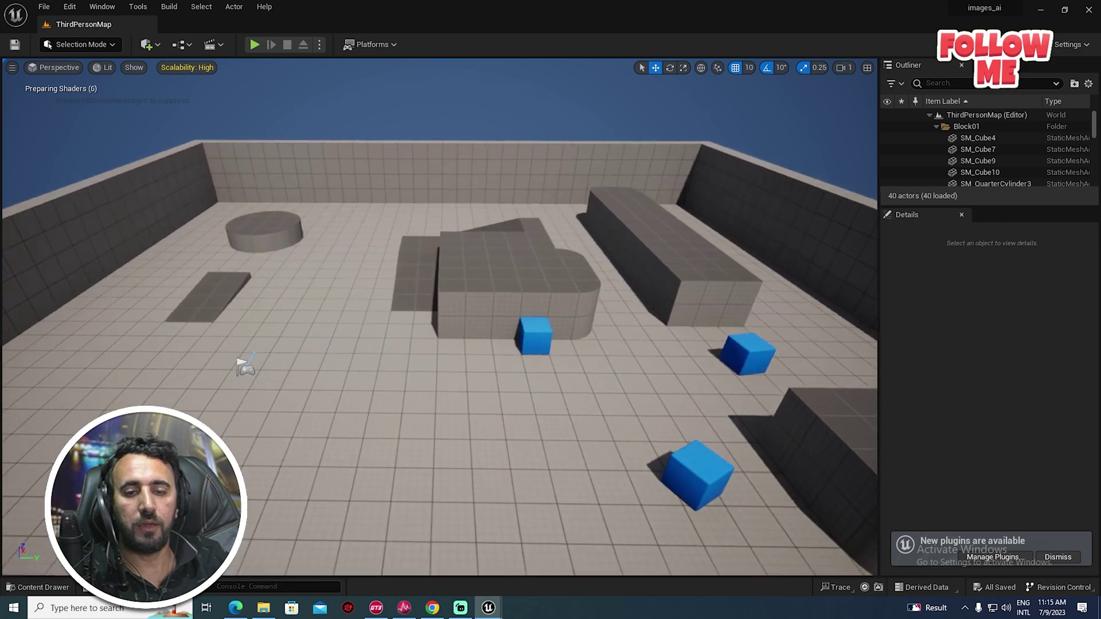
- Create a new level from the Basic template
mouse_move(590, 287)
right_down()
mouse_move(579, 287)
mouse_move(590, 292)
right_up()
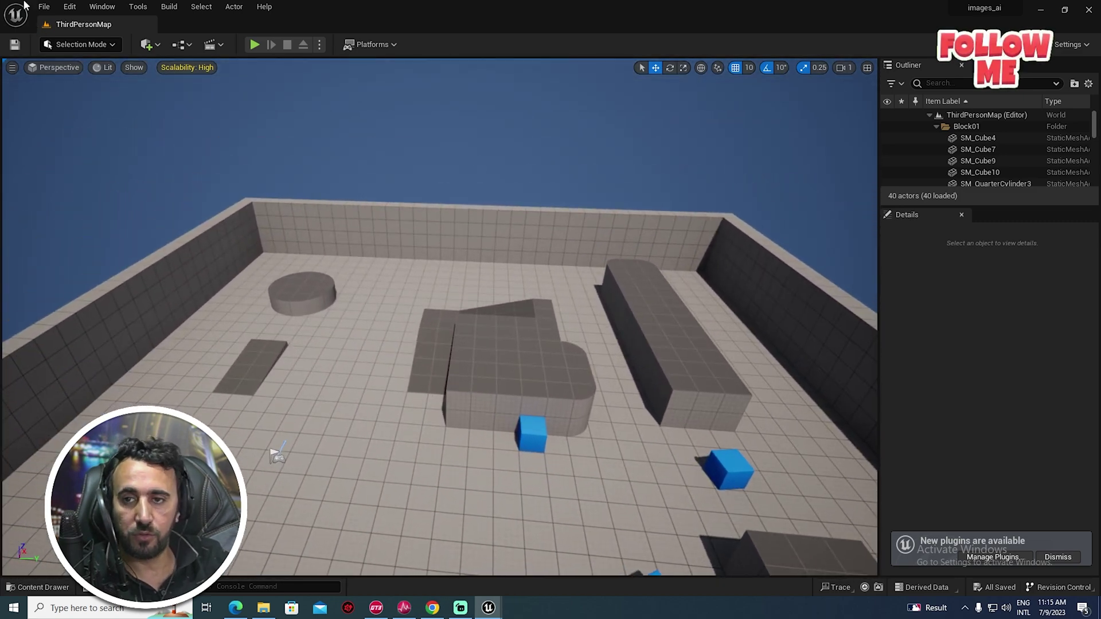
click(45, 7)
click(69, 34)
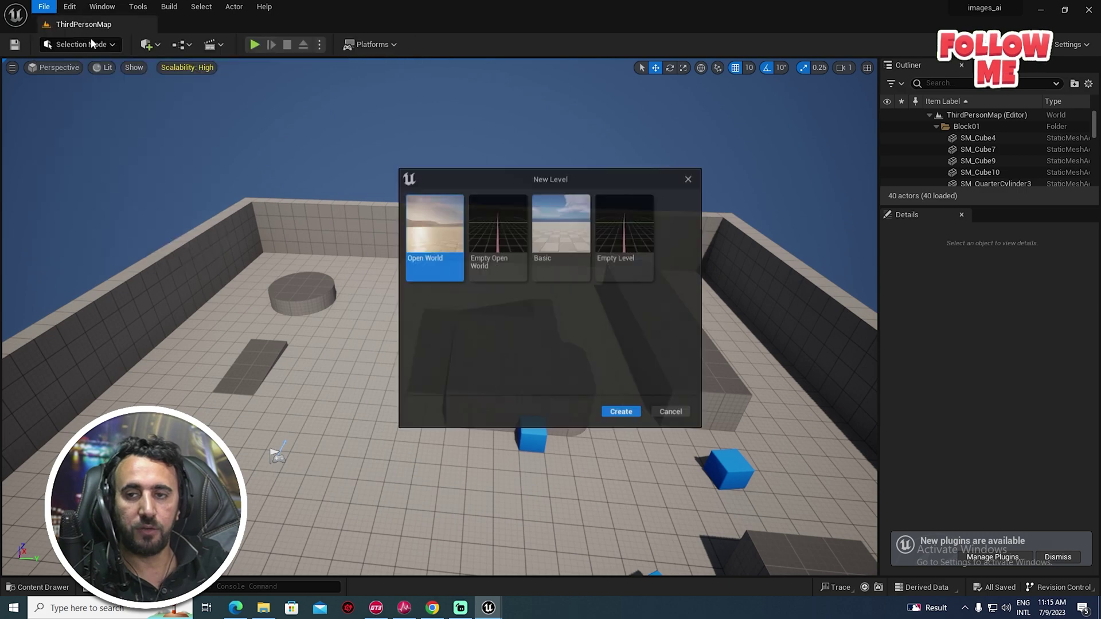
double_click(566, 218)
- Add a Plane shape to the level and scale it uniformly to 8.0
mouse_move(566, 214)
right_down()
mouse_move(565, 243)
mouse_move(562, 216)
mouse_move(570, 221)
mouse_move(530, 226)
mouse_move(563, 227)
mouse_move(566, 213)
right_up()
key(s)
key(w)
key(s)
key(w)
key(s)
key(a)
right_drag(509, 310, 509, 310)
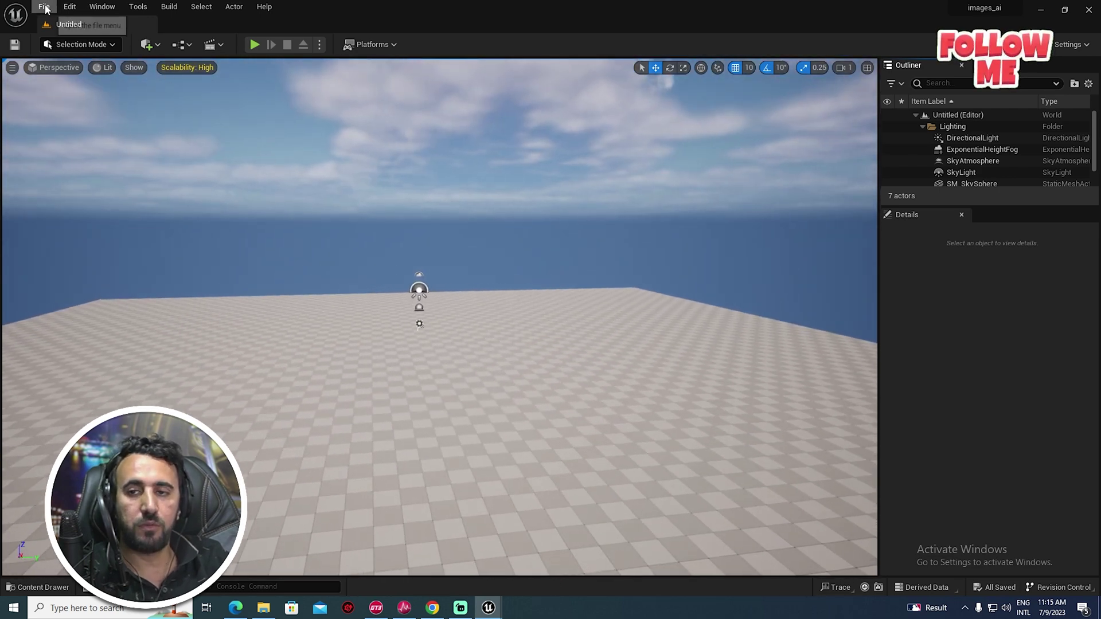
click(147, 46)
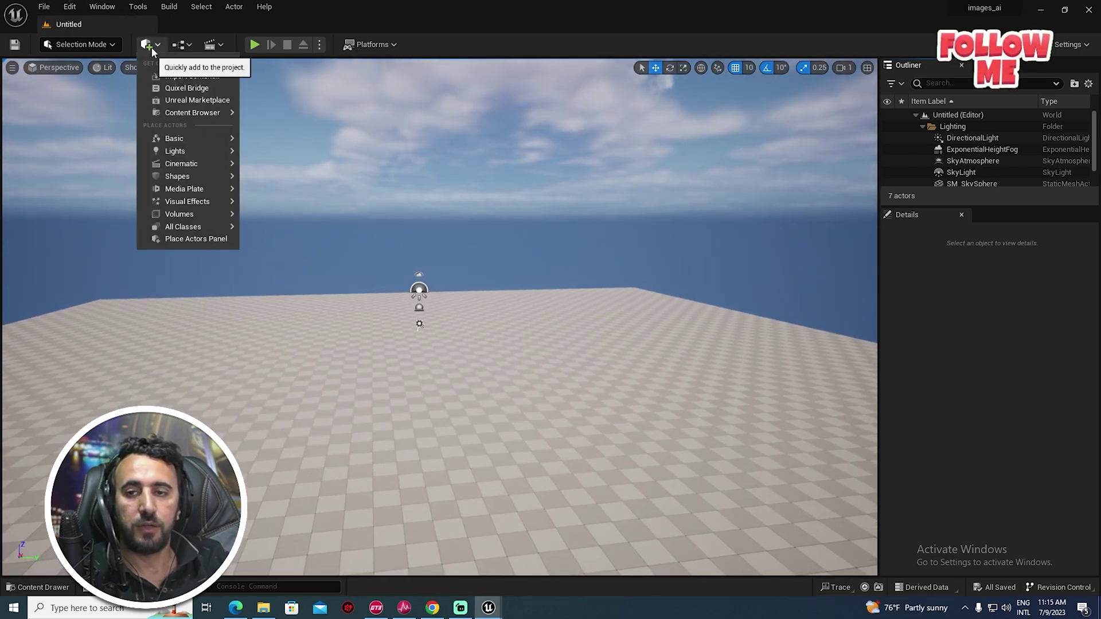
mouse_move(187, 181)
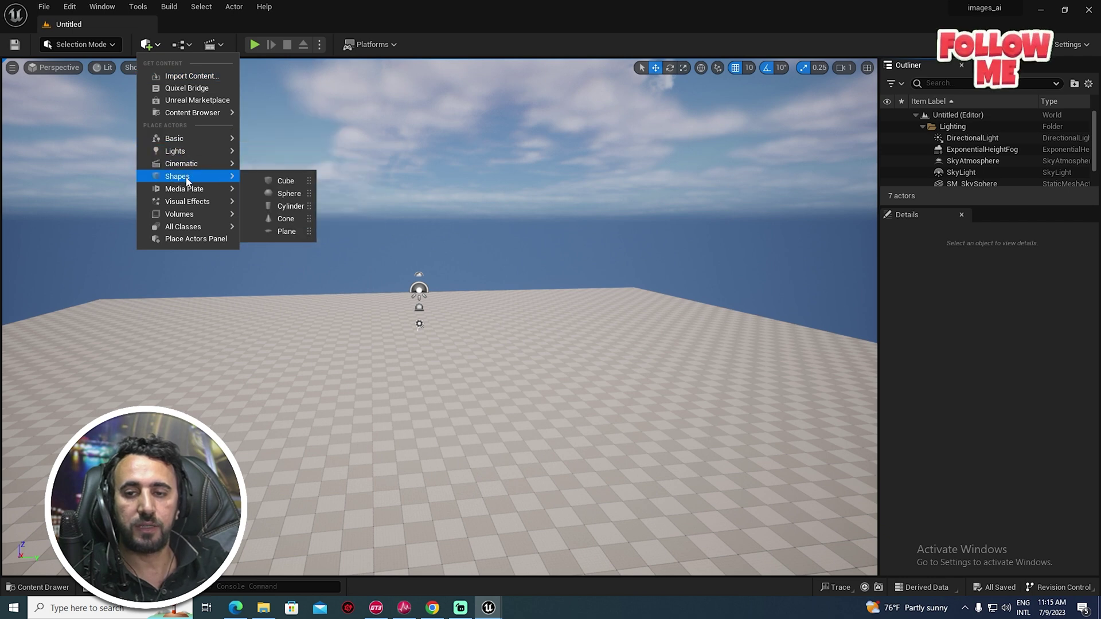
click(287, 231)
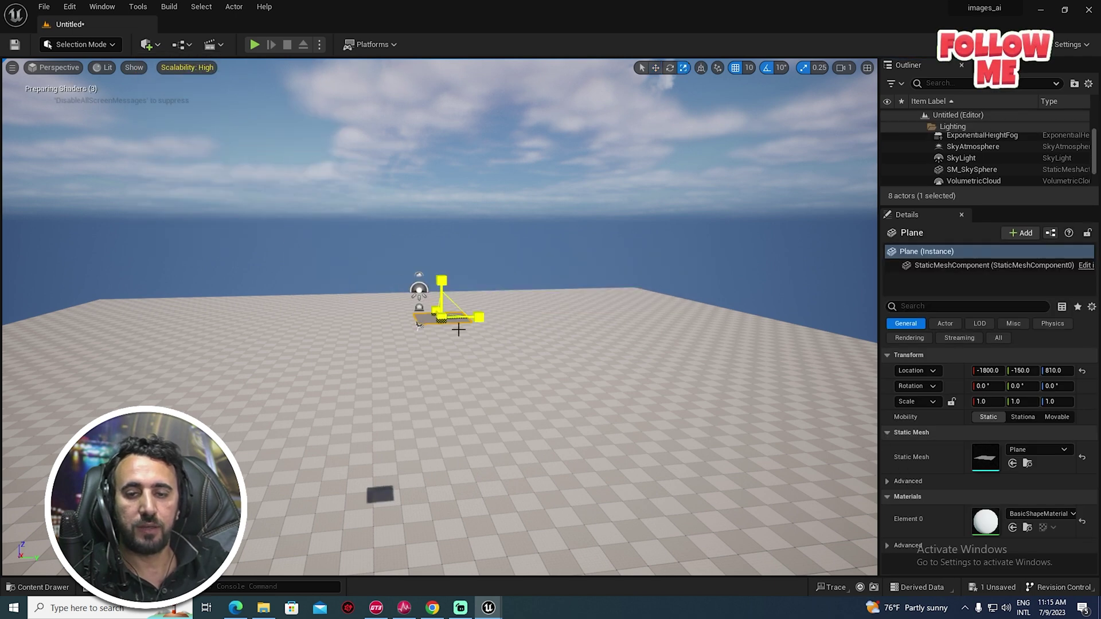
mouse_move(442, 318)
mouse_down()
mouse_move(434, 322)
mouse_move(446, 313)
mouse_up()
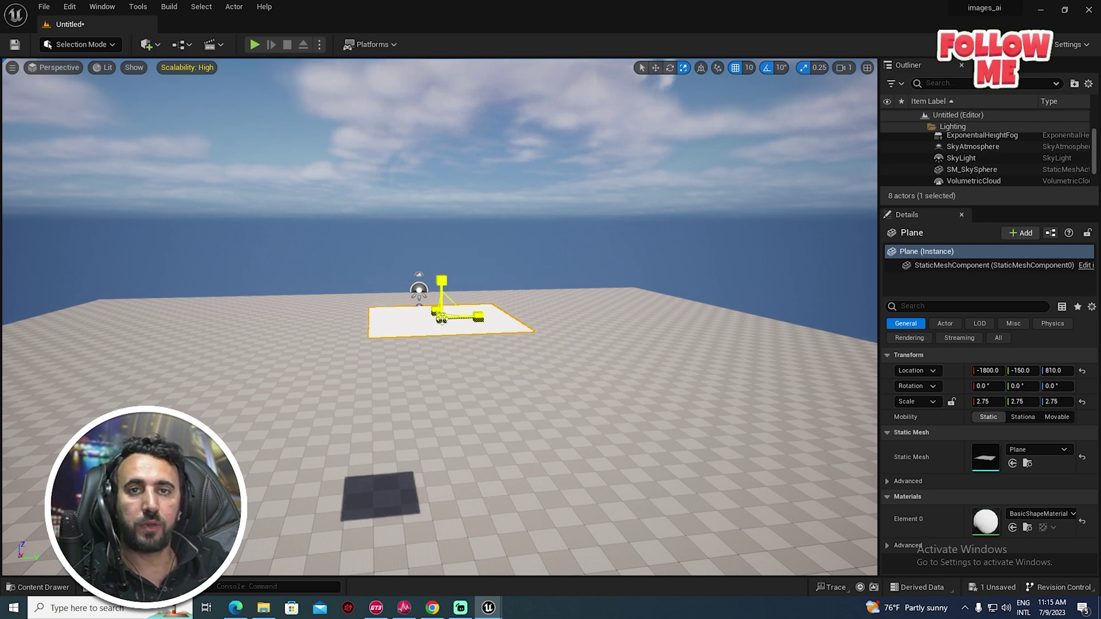
drag(448, 317, 473, 316)
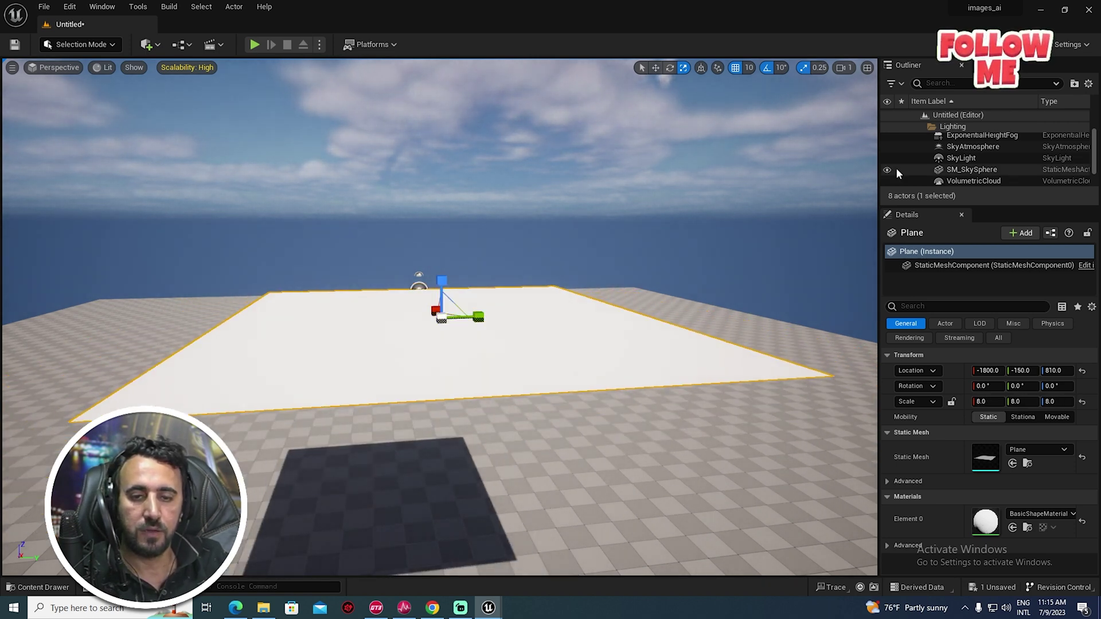
- Rotate the plane 90° about its Y axis so it stands upright facing the view
key(e)
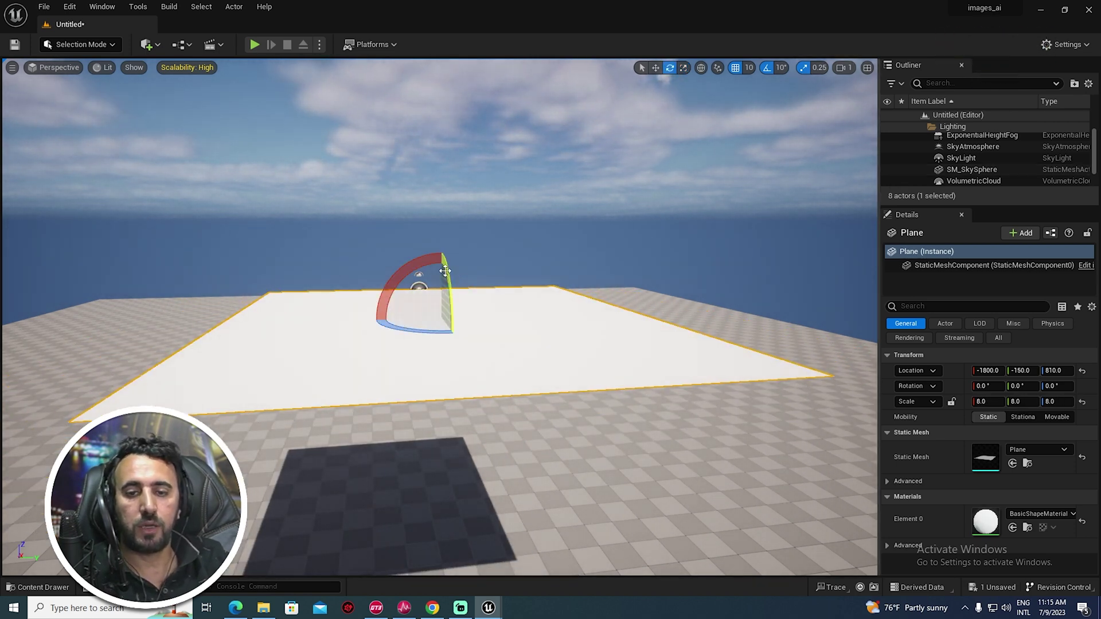
mouse_move(445, 271)
mouse_down()
mouse_move(449, 287)
mouse_move(446, 273)
mouse_move(449, 283)
mouse_move(417, 262)
mouse_move(466, 264)
mouse_up()
key(ctrl+z)
key(ctrl+z)
drag(415, 330, 418, 331)
drag(446, 271, 450, 282)
drag(453, 331, 449, 270)
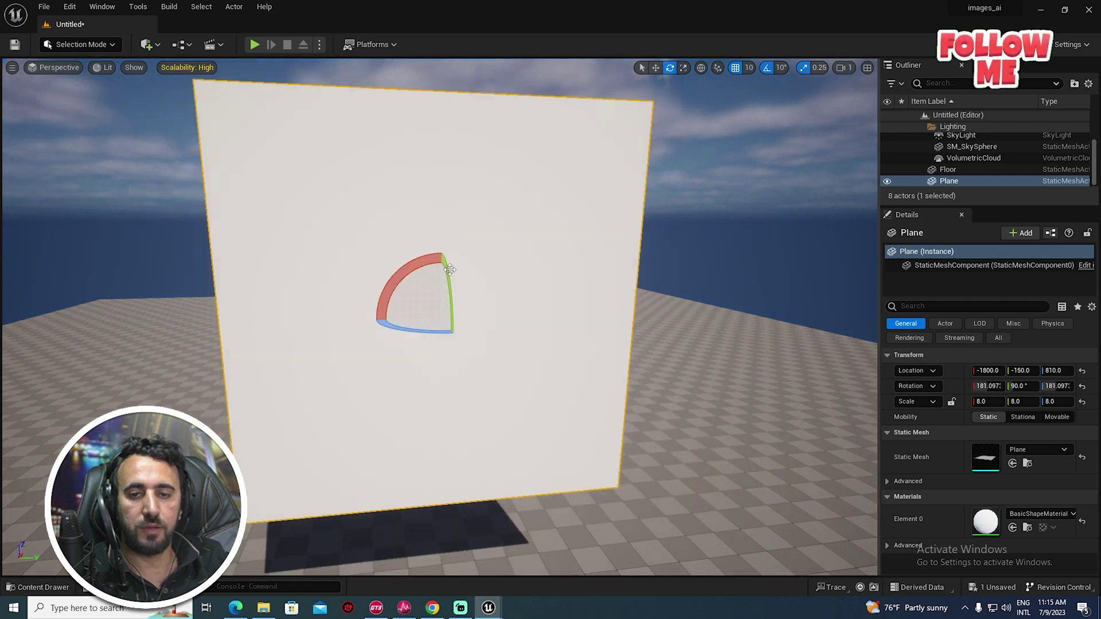
scroll(542, 321, down, 5)
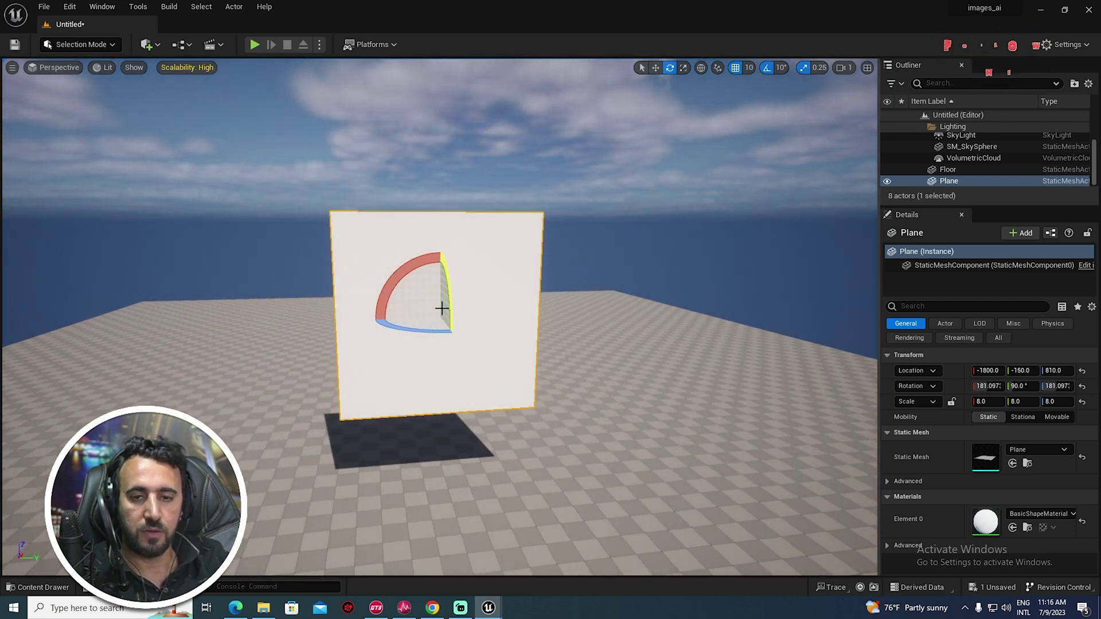
key(w)
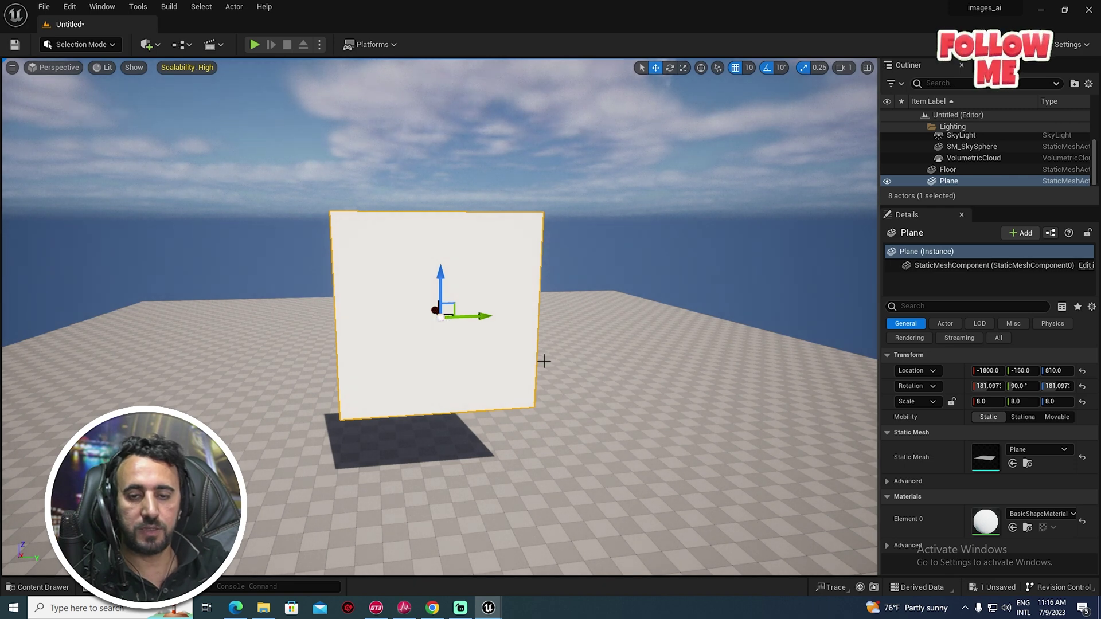
click(694, 305)
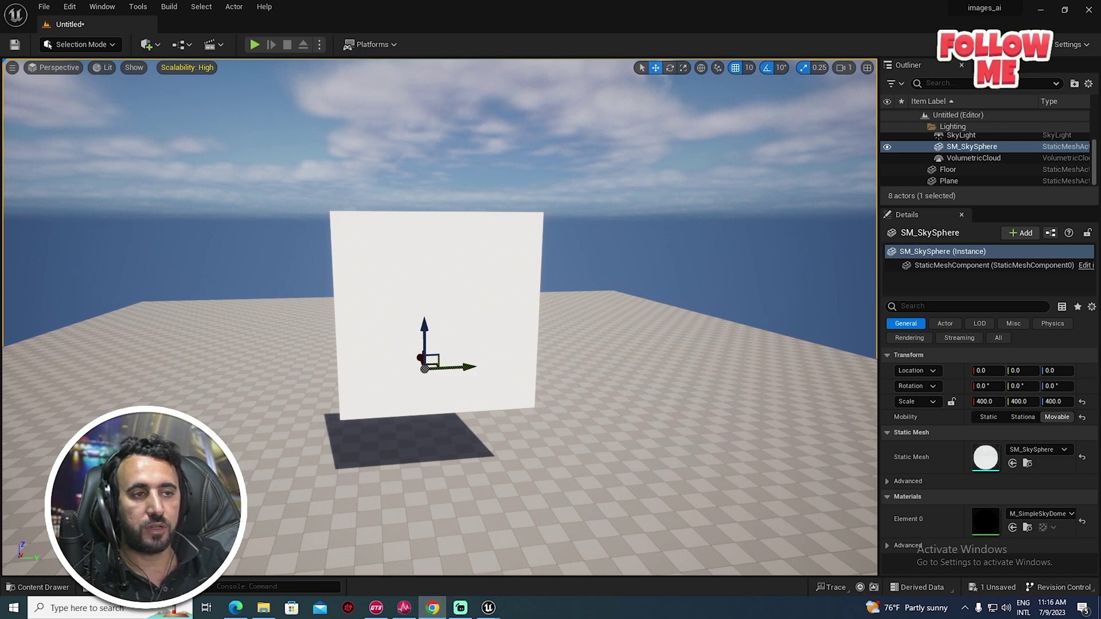
- Switch to Chrome, search Google for "ai background" and browse the image results
click(432, 608)
double_click(473, 29)
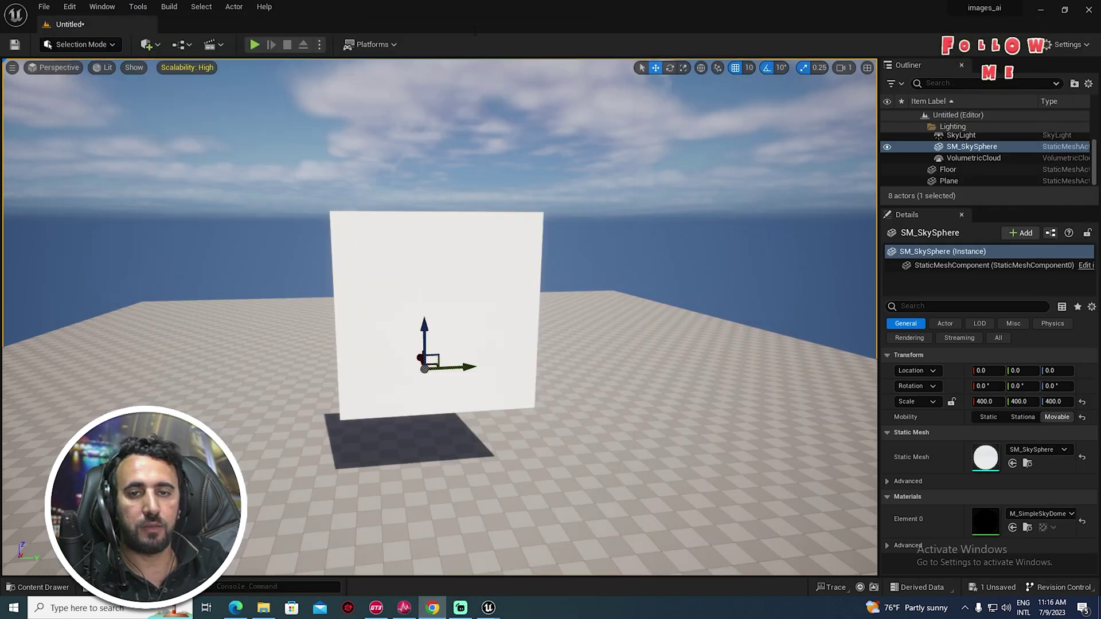
click(568, 217)
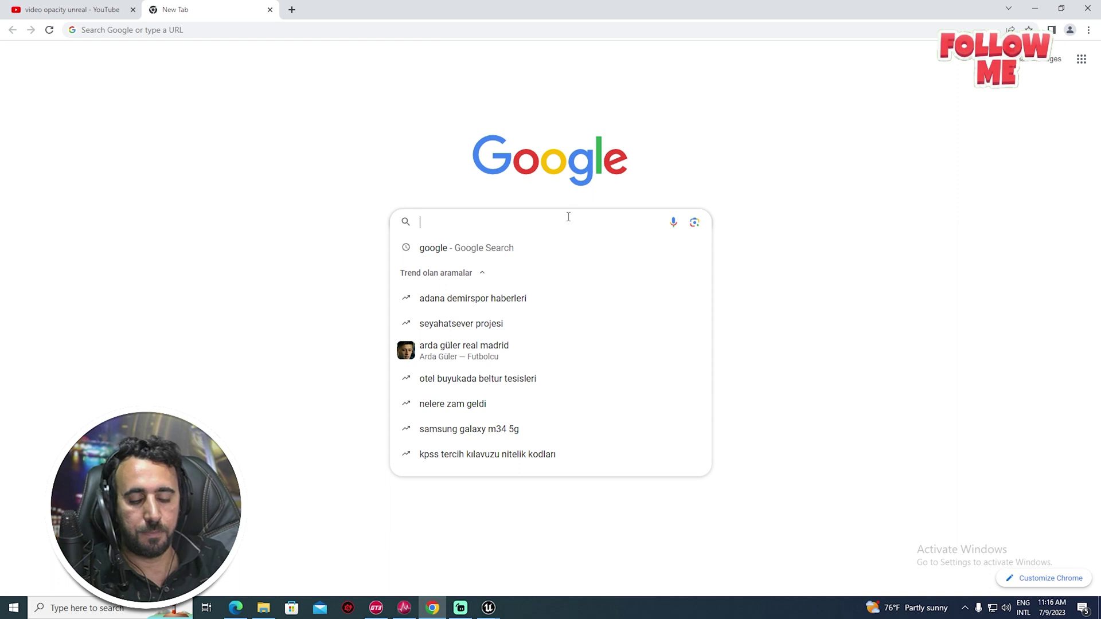
text(ai b)
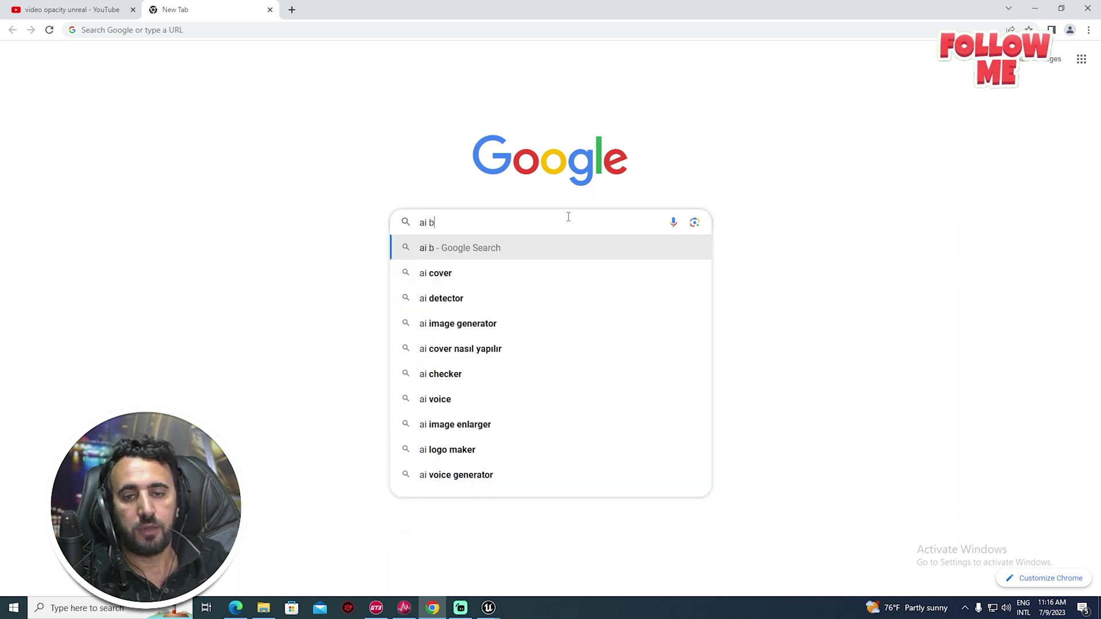
text(ackground)
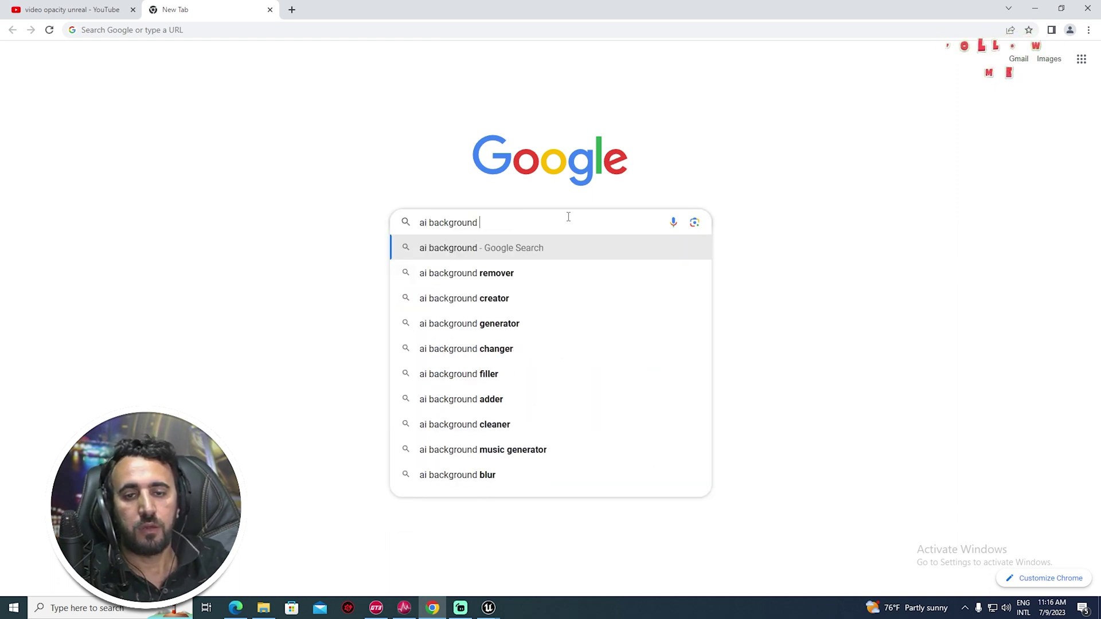
key(Return)
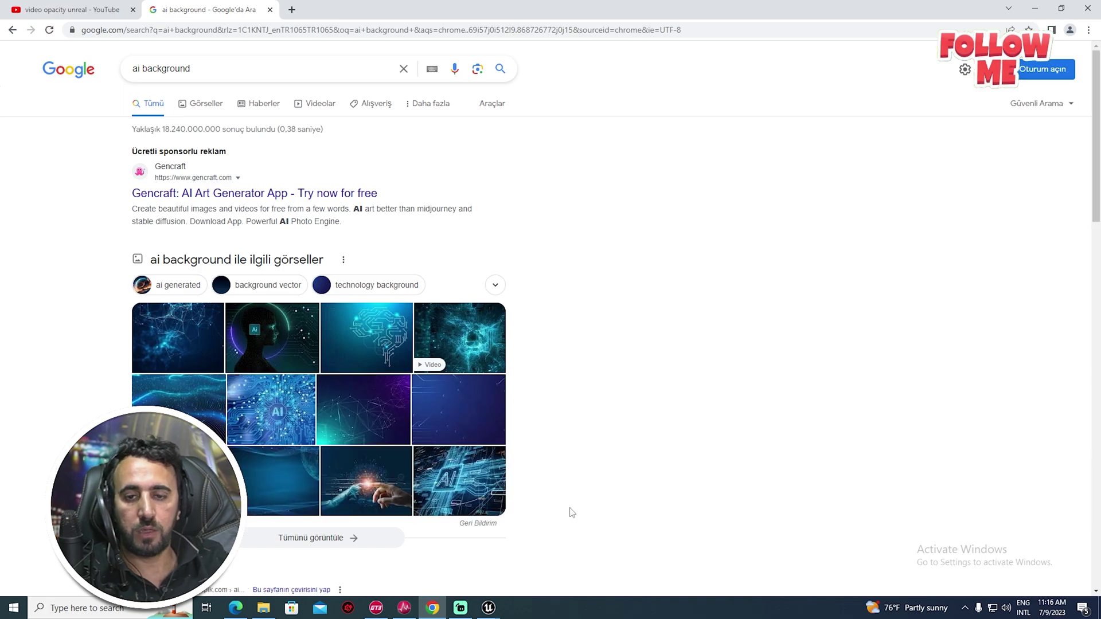
click(216, 108)
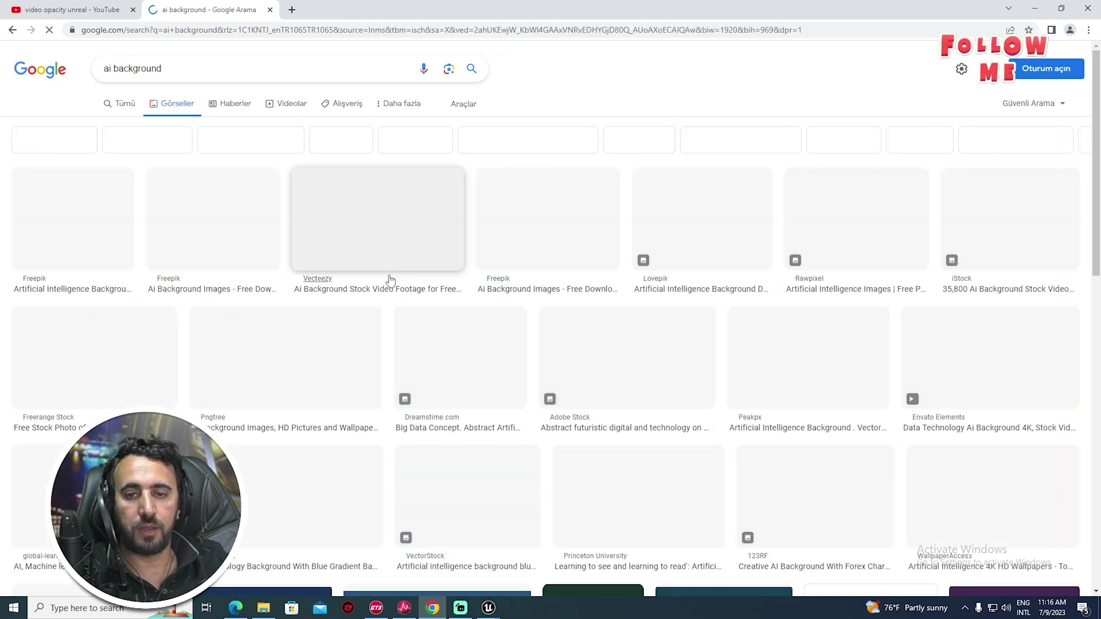
scroll(606, 301, down, 5)
scroll(606, 301, down, 15)
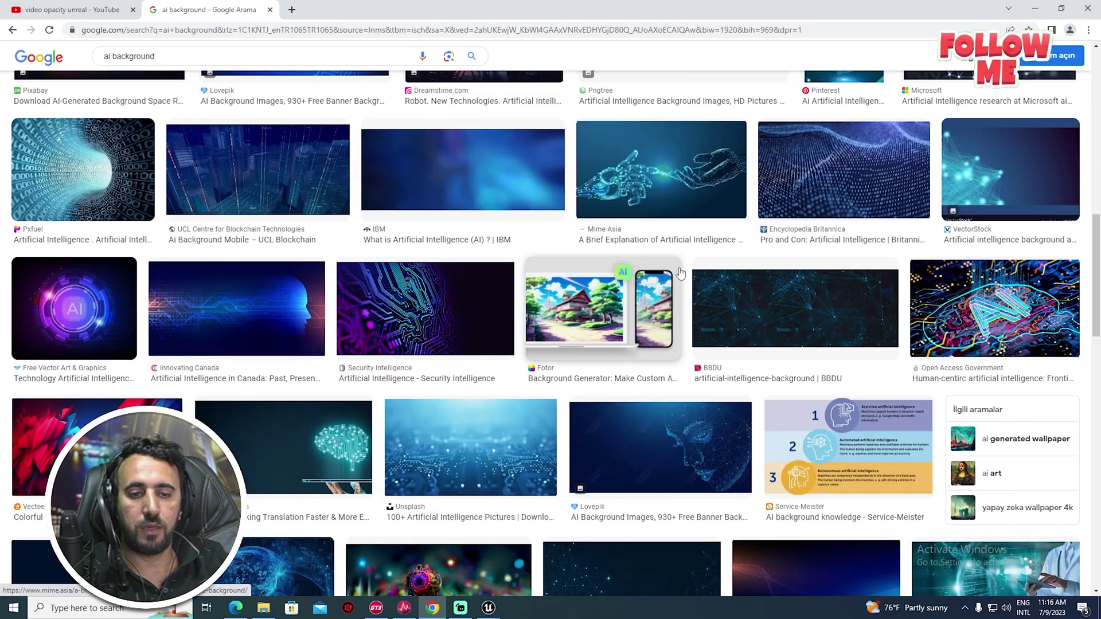
scroll(582, 296, down, 8)
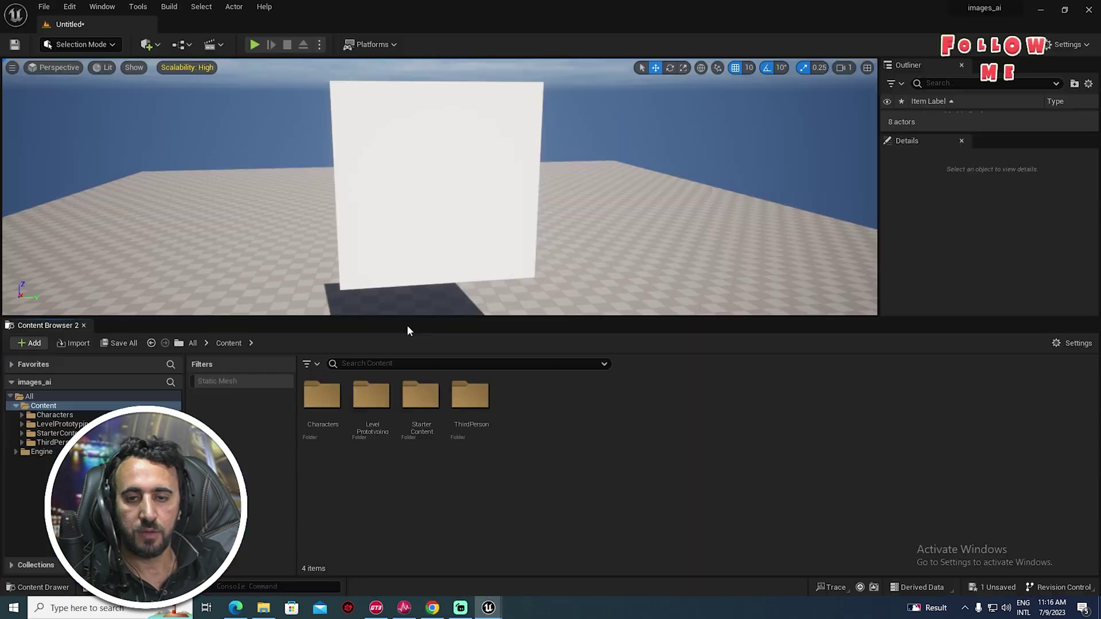
- Back in Unreal Editor, create a folder named background inside Content and open it
drag(408, 317, 408, 329)
click(26, 355)
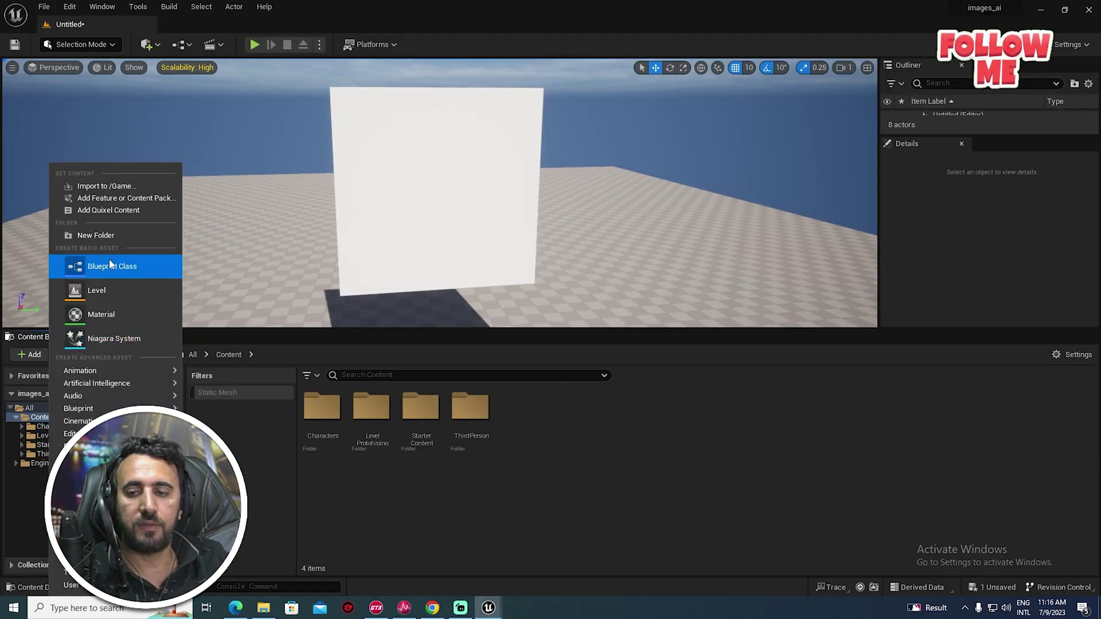
click(108, 237)
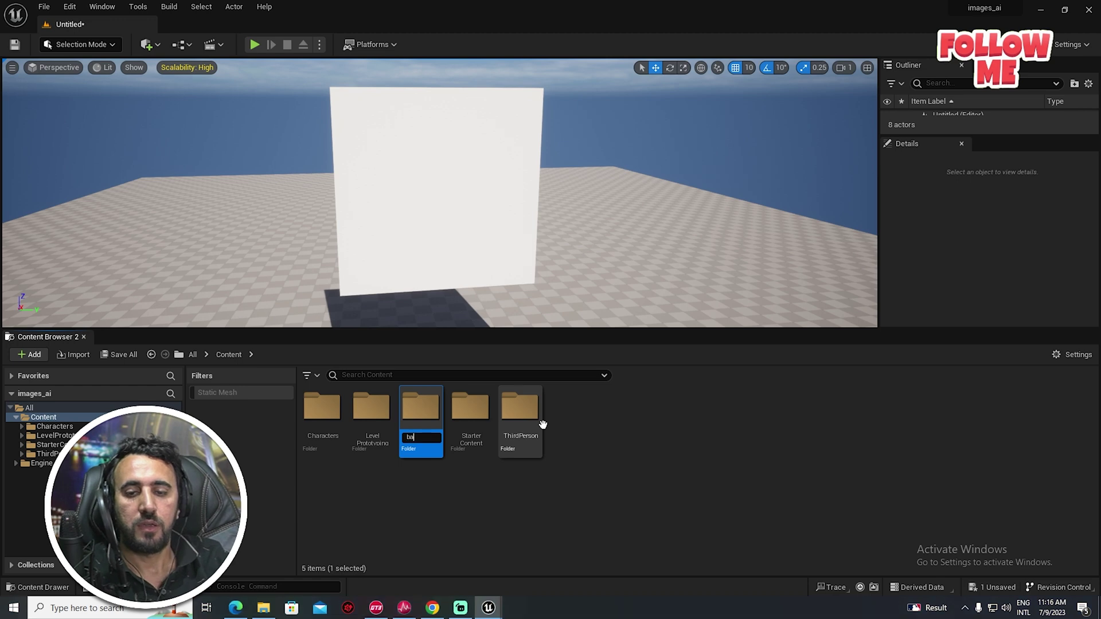
text(background)
key(Return)
key(Return)
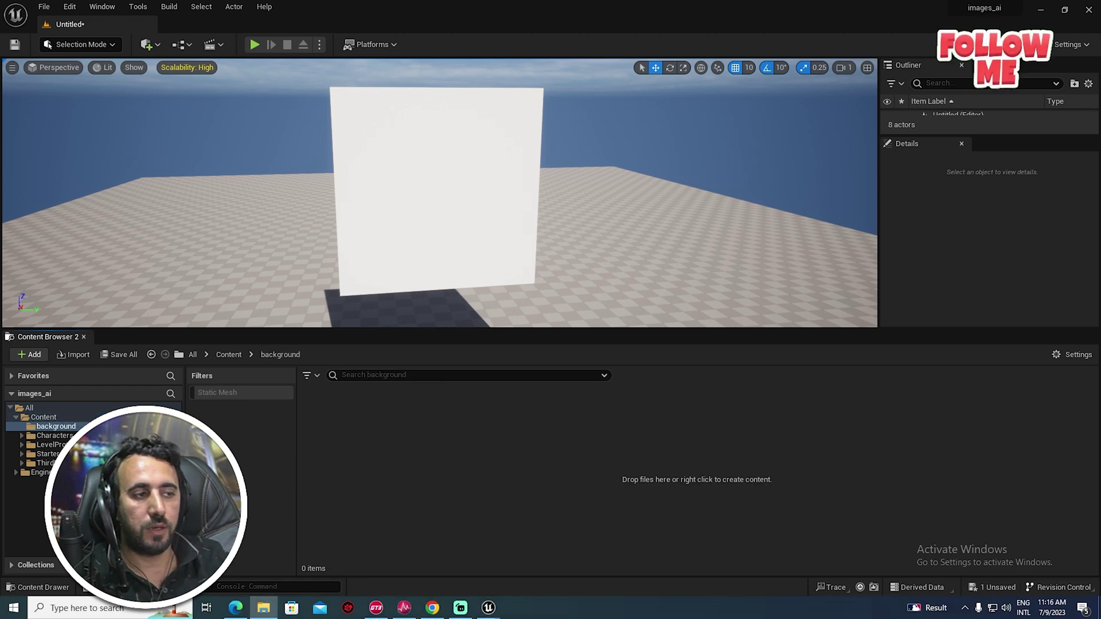
- Import HDRshooter-AI-generated-wallpaper-3840x2160-017 (1).jpg from Downloads into the background folder and apply the texture to the upright plane
drag(1100, 8, 422, 141)
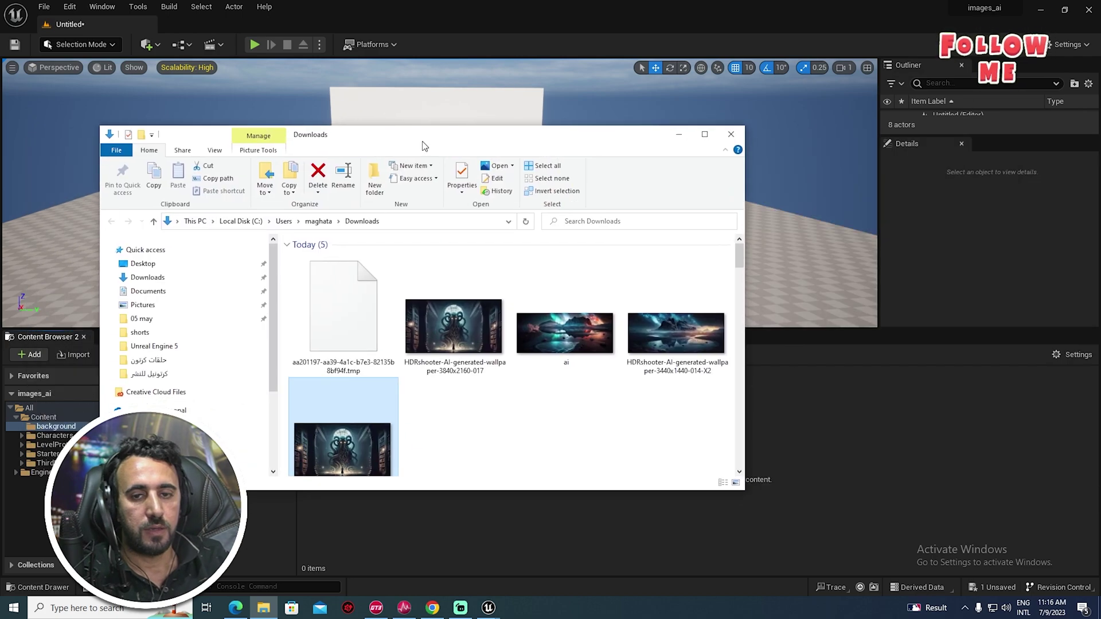
double_click(422, 142)
double_click(726, 211)
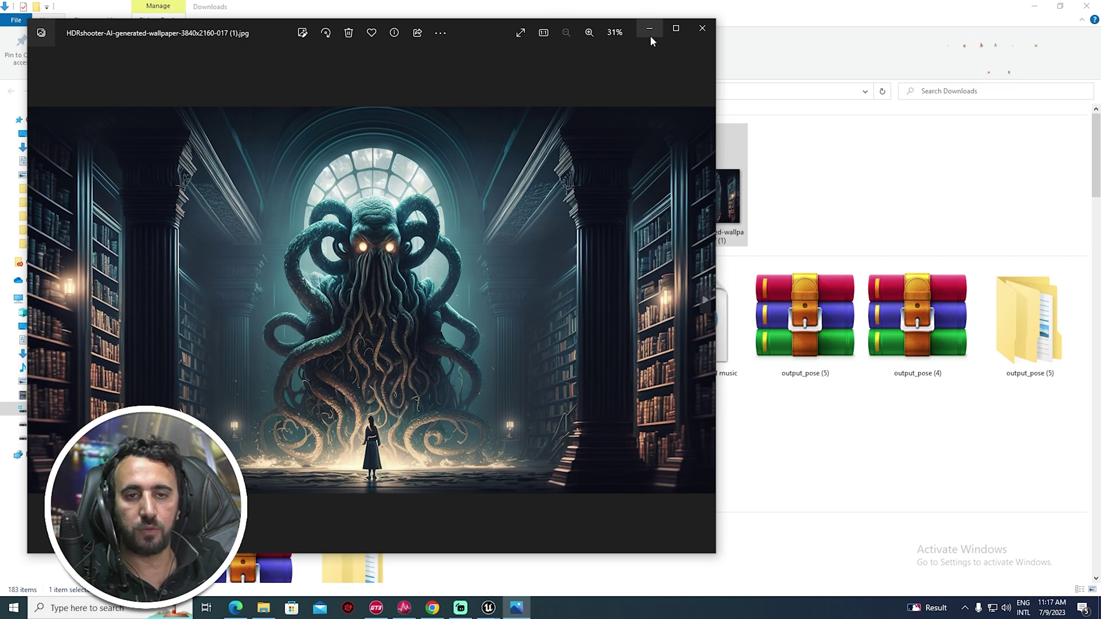
click(710, 33)
drag(705, 201, 532, 555)
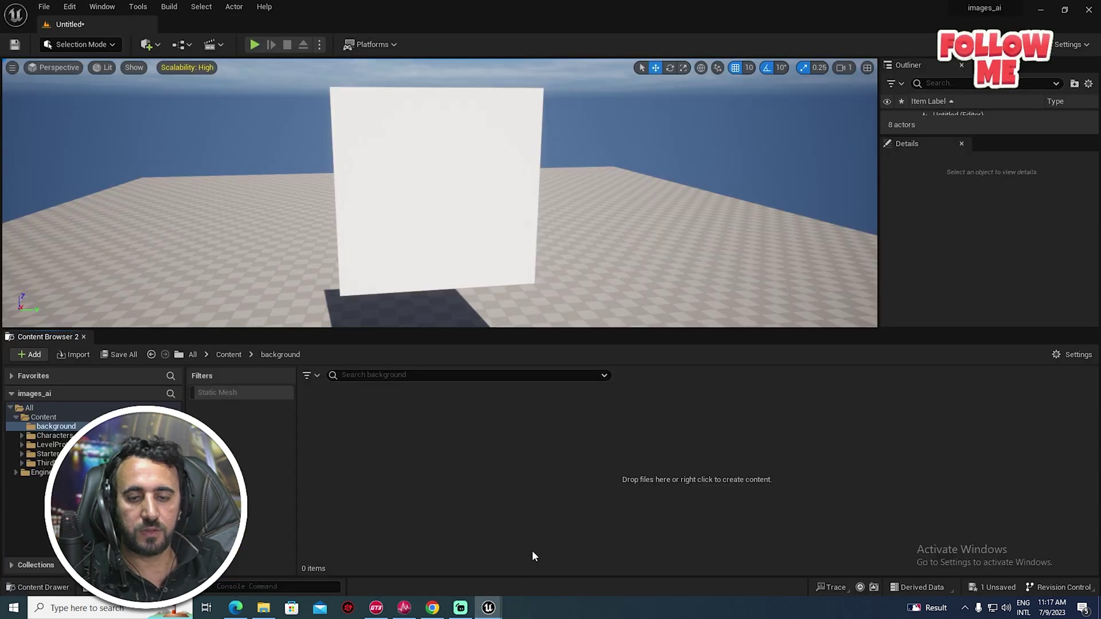
drag(520, 492, 519, 487)
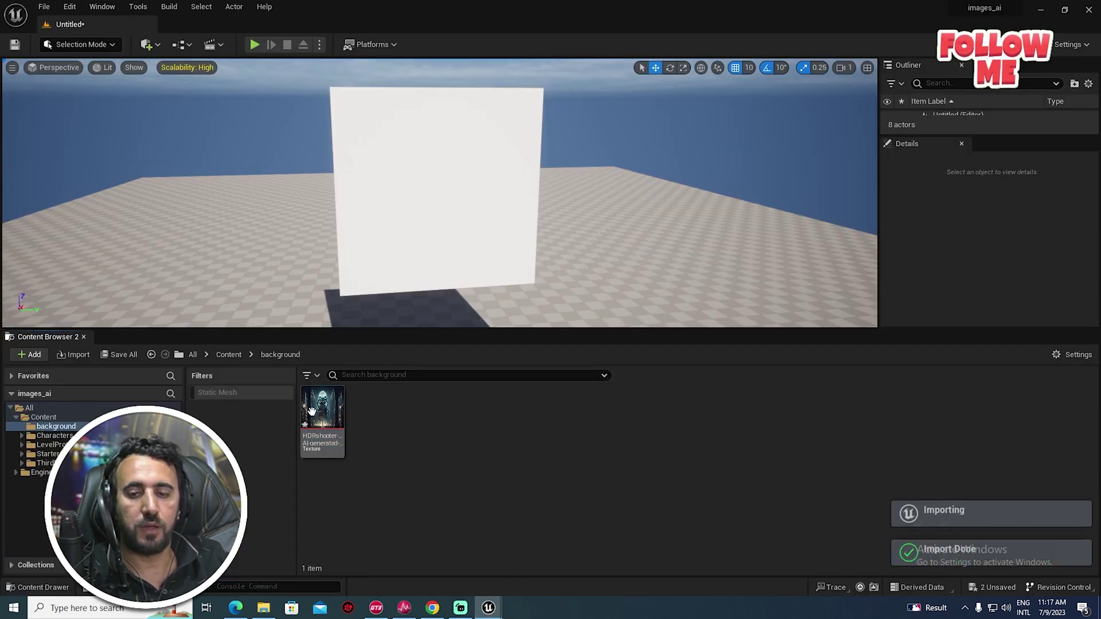
drag(311, 411, 444, 155)
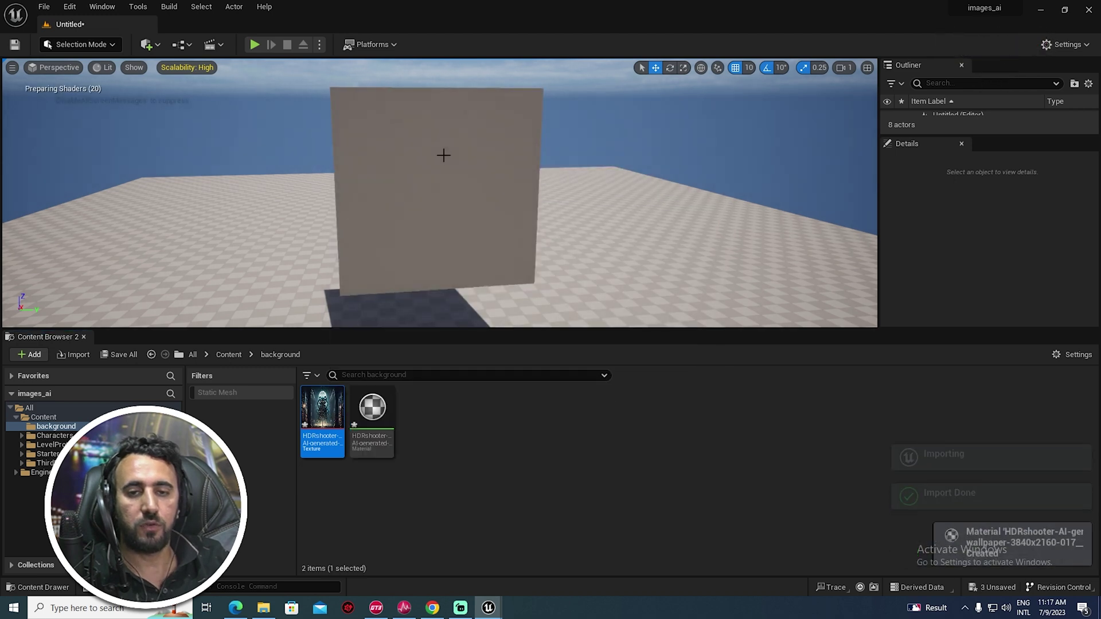
- Rotate the textured plane a quarter turn so that the wallpaper image stands upright
mouse_move(443, 155)
right_down()
mouse_move(434, 176)
mouse_move(443, 128)
mouse_move(435, 156)
right_up()
click(492, 139)
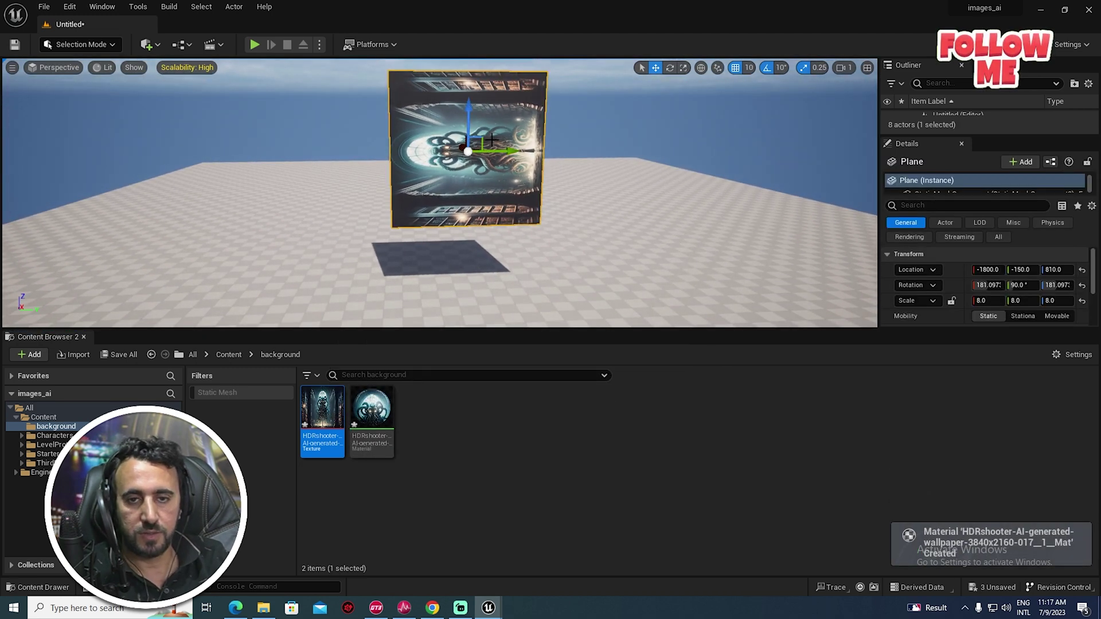
key(e)
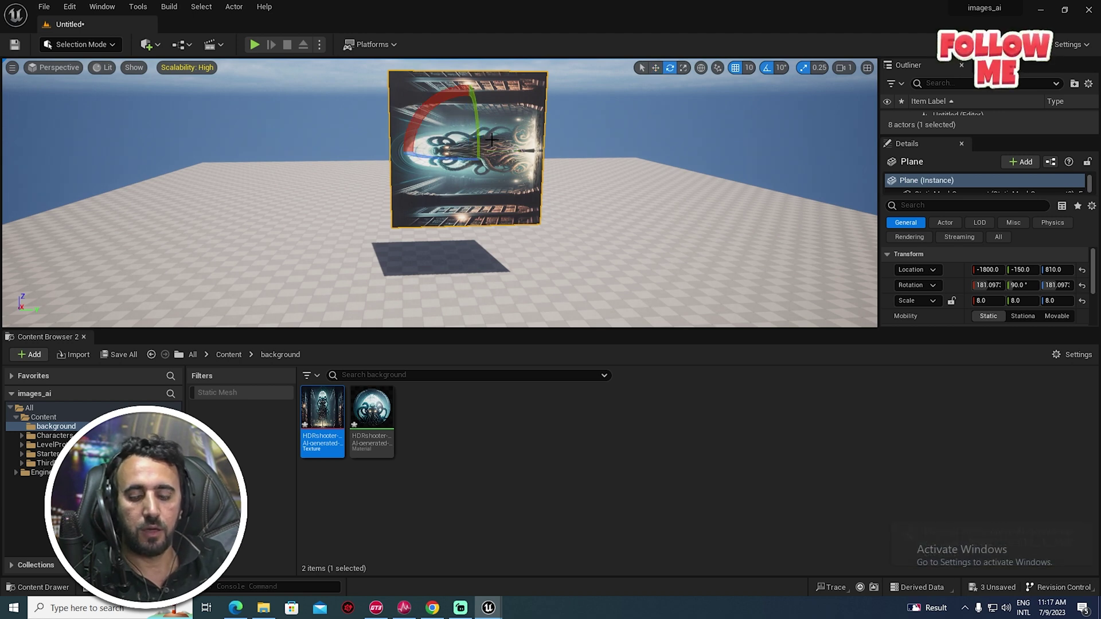
drag(414, 121, 469, 69)
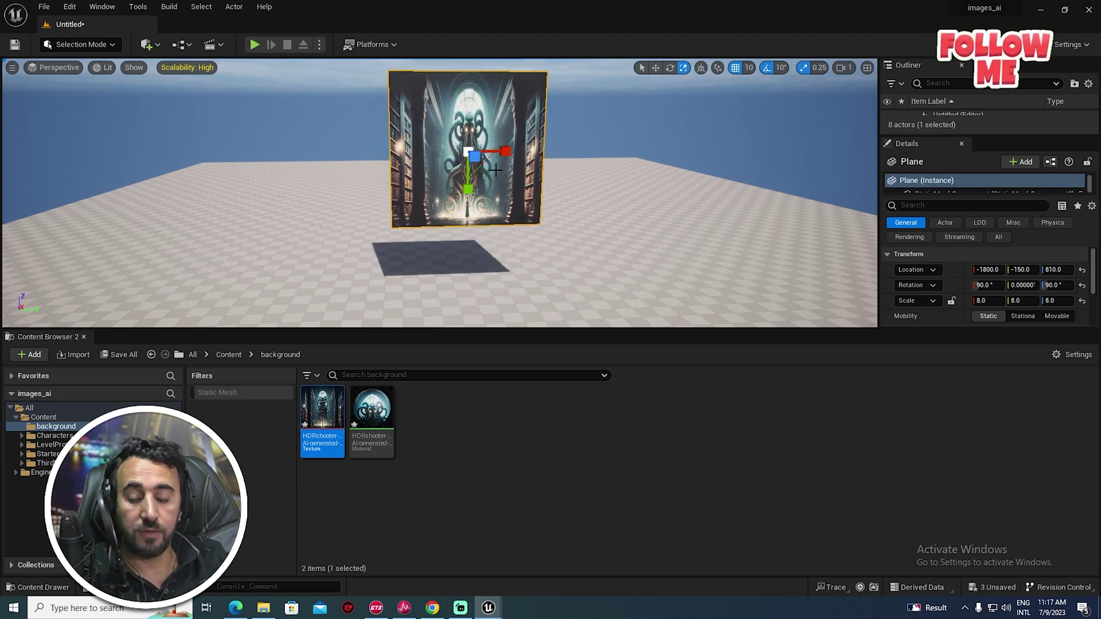
- Stretch the plane horizontally to an X scale of 16.25 and lower it toward the floor to Z 410
drag(506, 151, 568, 151)
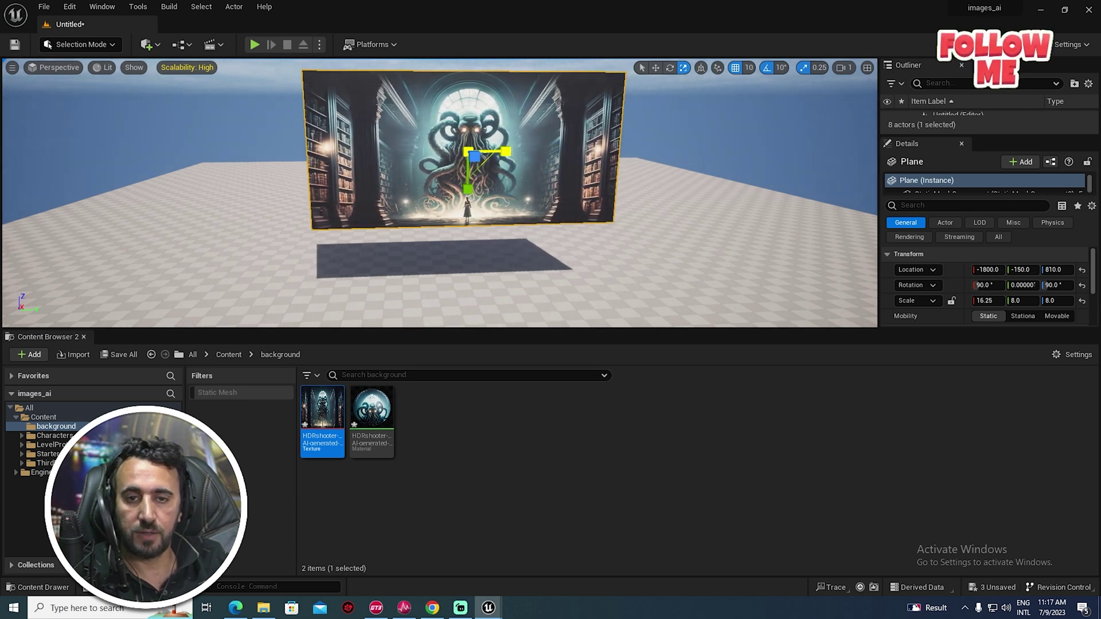
drag(468, 127, 467, 193)
key(w)
right_drag(580, 293, 568, 304)
key(s)
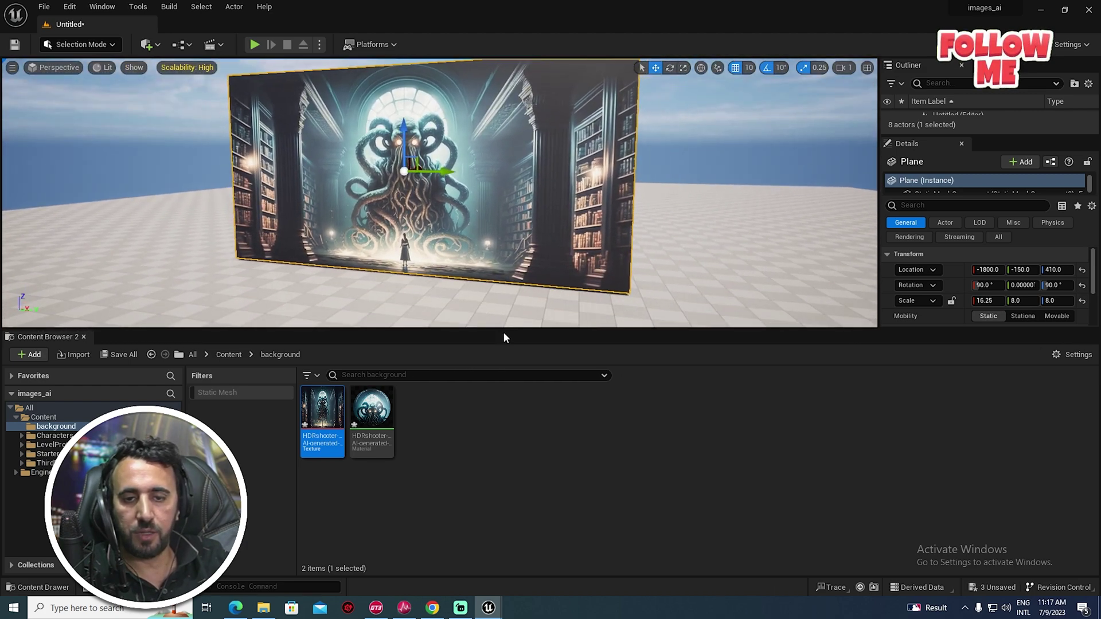
- Enlarge the viewport downward and lower the plane to Z 400 so its base meets the floor
drag(506, 331, 486, 578)
mouse_move(488, 368)
right_down()
mouse_move(507, 375)
mouse_move(467, 363)
mouse_move(487, 363)
right_up()
key(w)
key(s)
key(w)
key(s)
key(a)
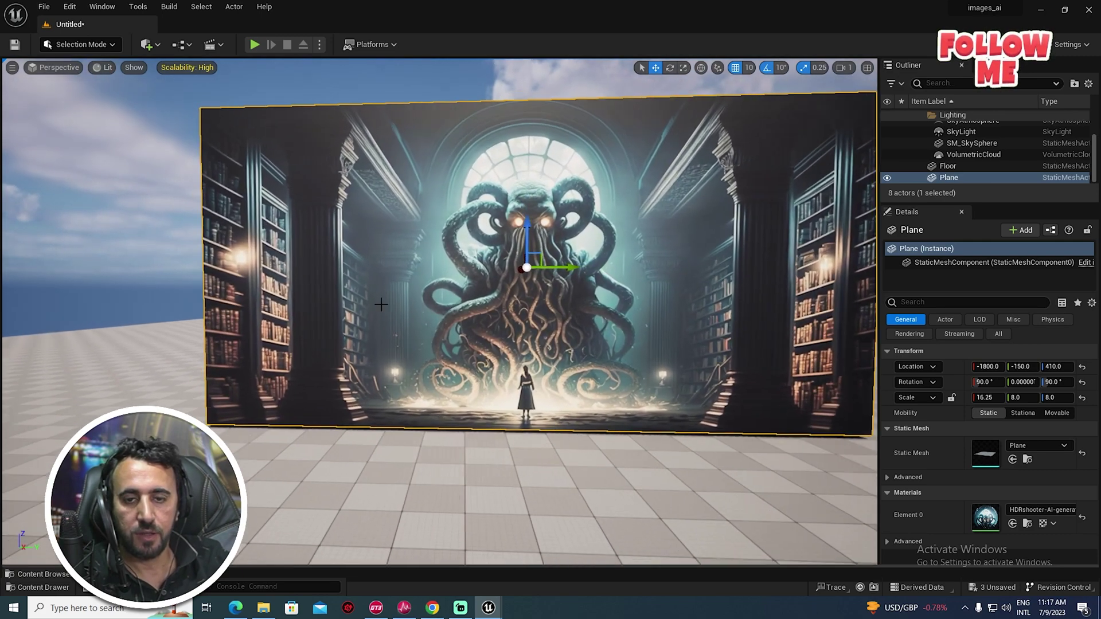
scroll(394, 364, up, 1)
right_drag(394, 363, 394, 373)
key(s)
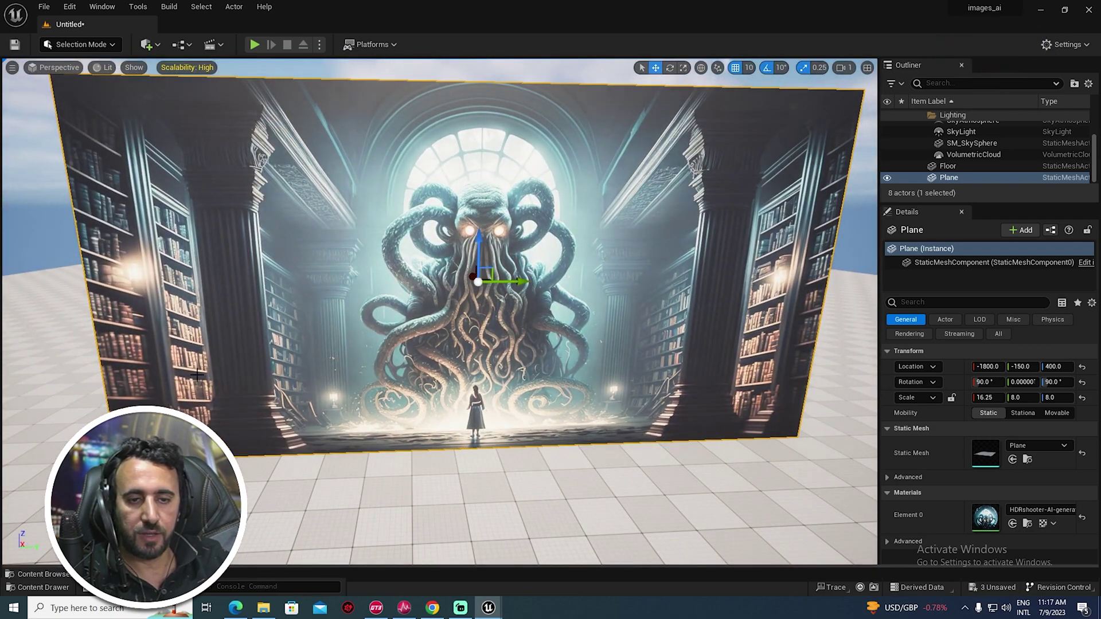
- Frame the plane's image head-on so it fills the viewport, and recall that camera view with bookmark 1
right_drag(305, 419, 390, 424)
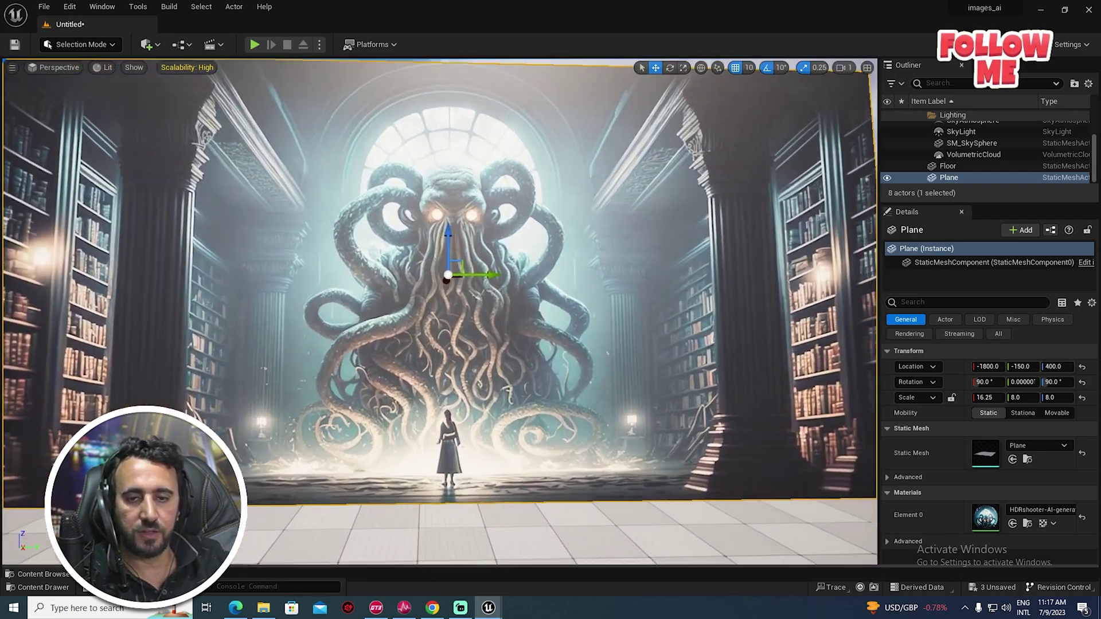
mouse_move(390, 424)
right_down()
mouse_move(390, 390)
mouse_move(390, 405)
right_up()
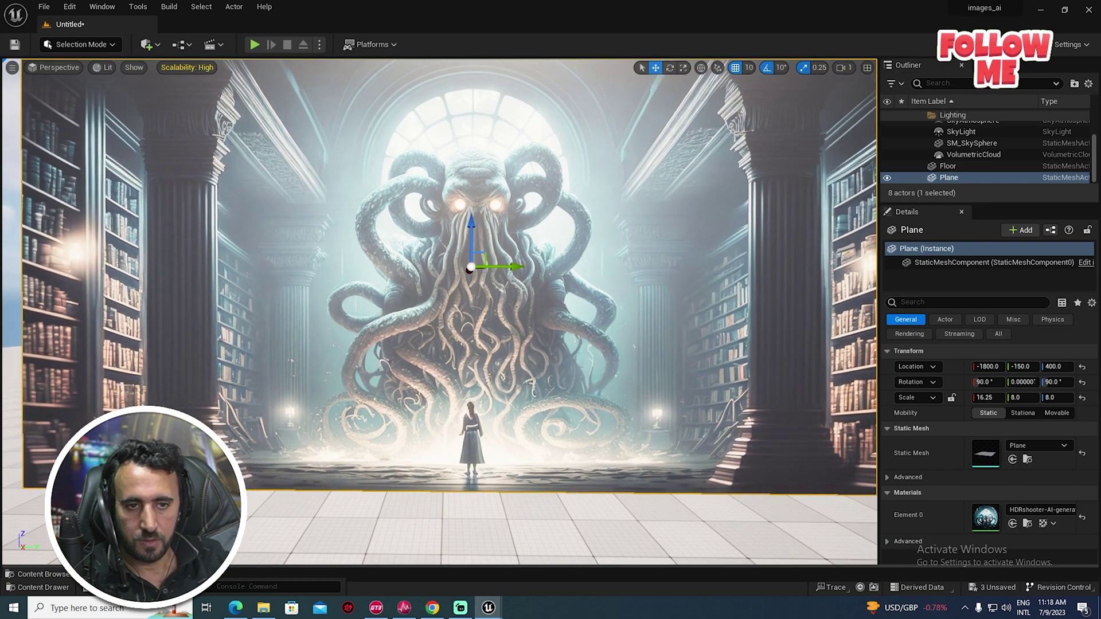
mouse_move(470, 310)
right_down()
mouse_move(494, 310)
mouse_move(483, 306)
right_up()
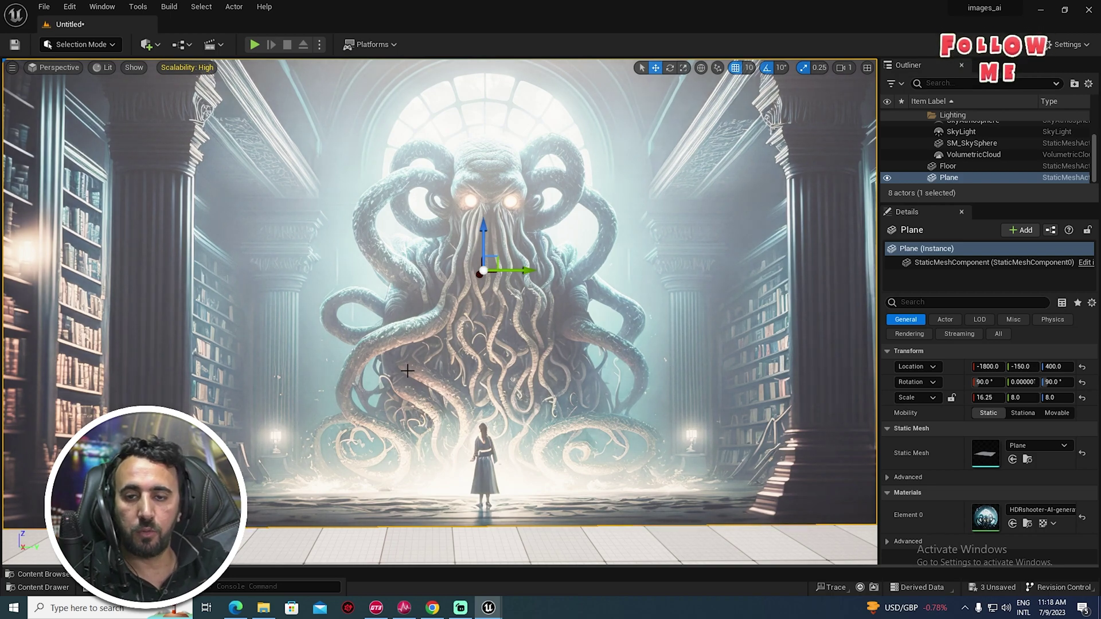
key(f)
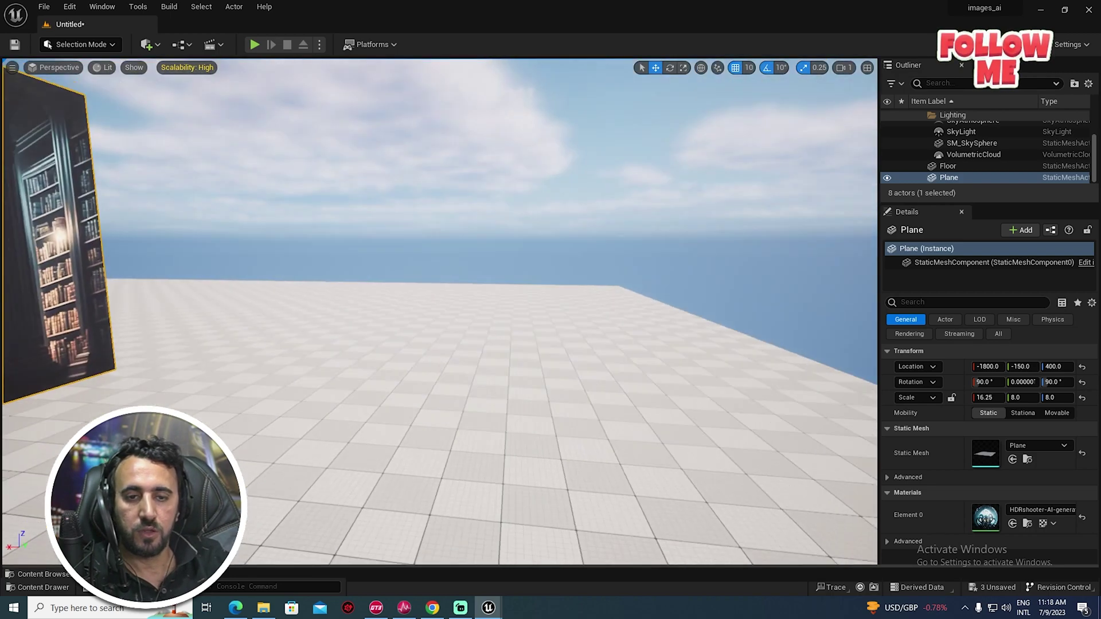
key(1)
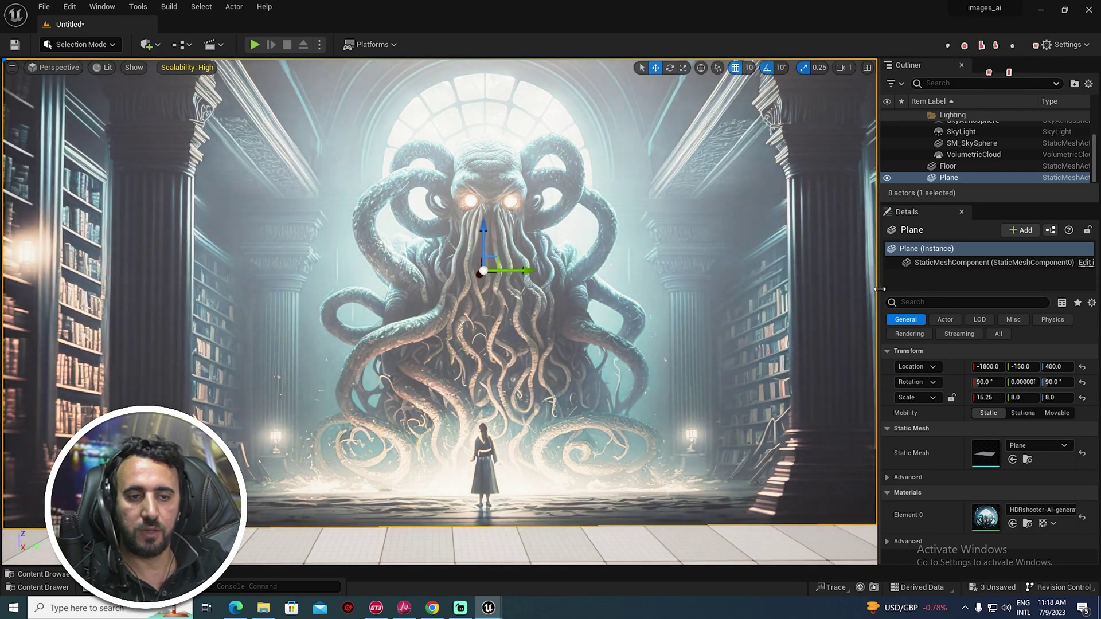
- Widen the viewport and back the camera away to show the whole background plane on the floor
drag(880, 288, 1038, 289)
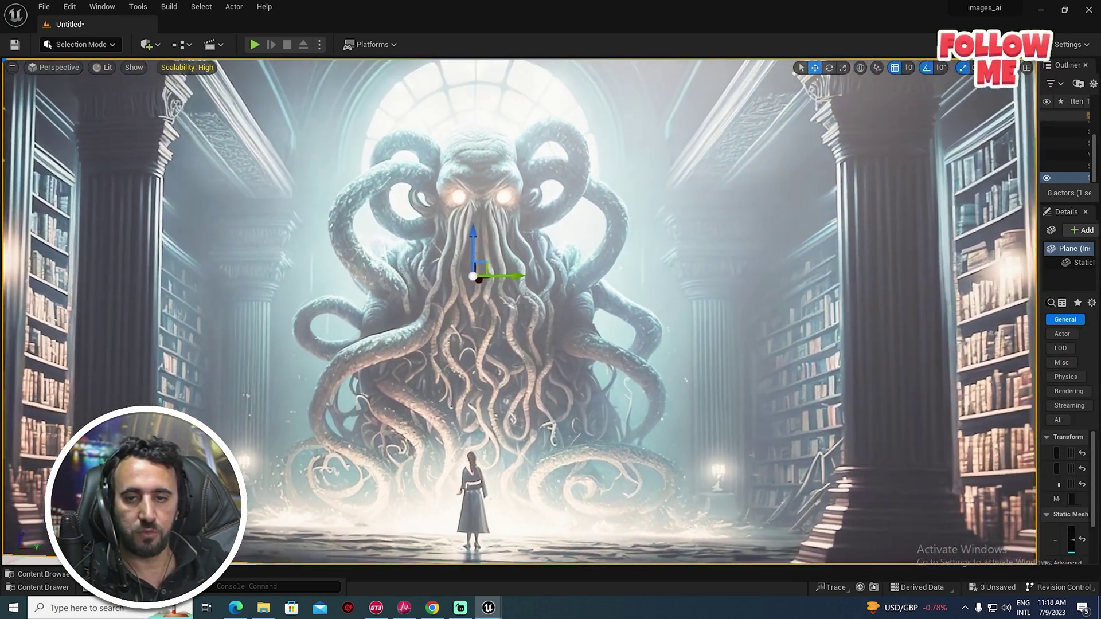
mouse_move(520, 311)
right_down()
mouse_move(494, 311)
mouse_move(505, 311)
right_up()
key(s)
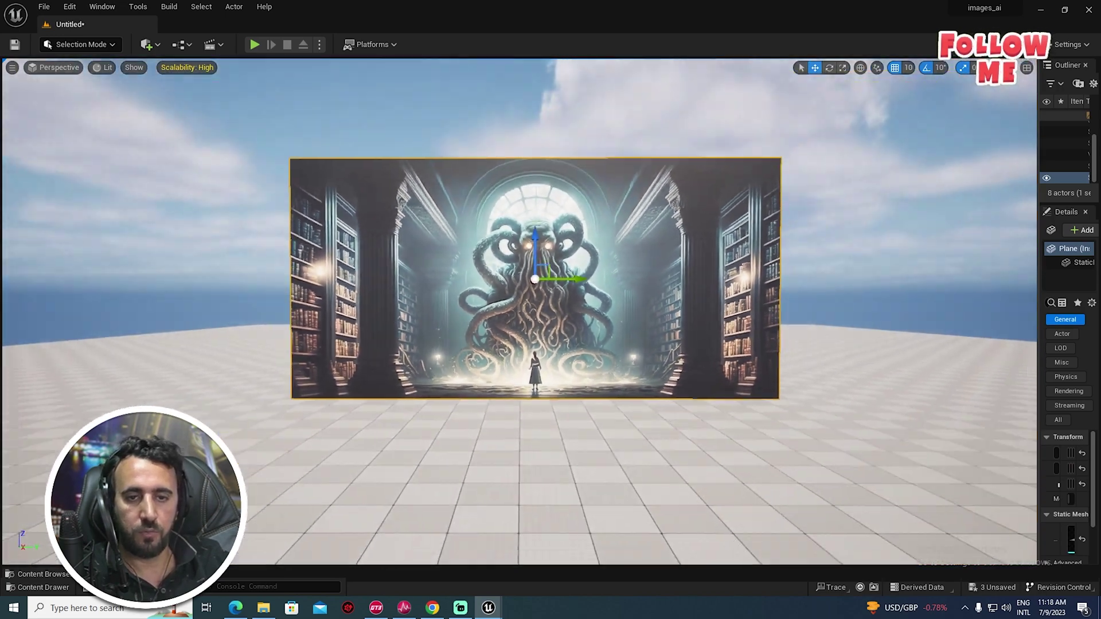
scroll(799, 319, down, 2)
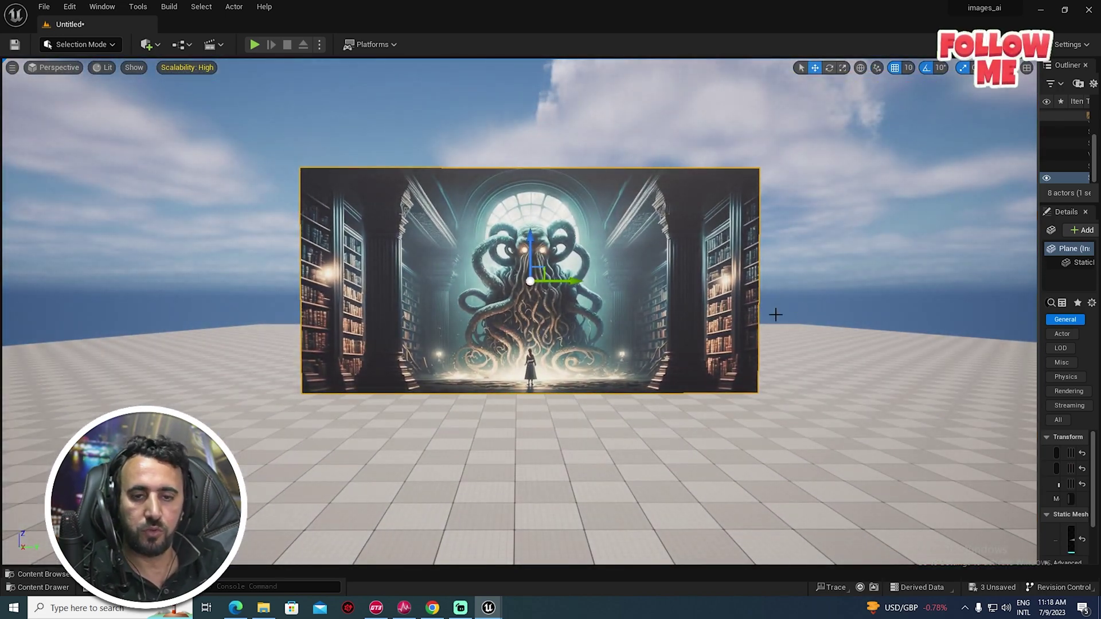
right_drag(770, 386, 680, 401)
key(s)
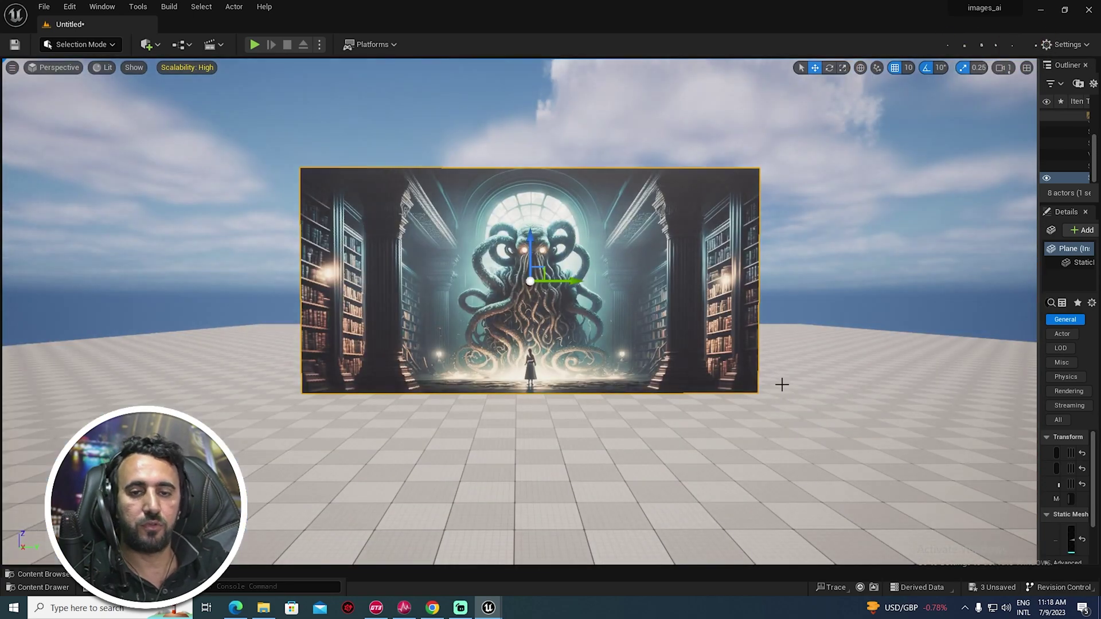
- Examine how the background plane looks close up, from a distance and from a raised angle
scroll(782, 385, up, 5)
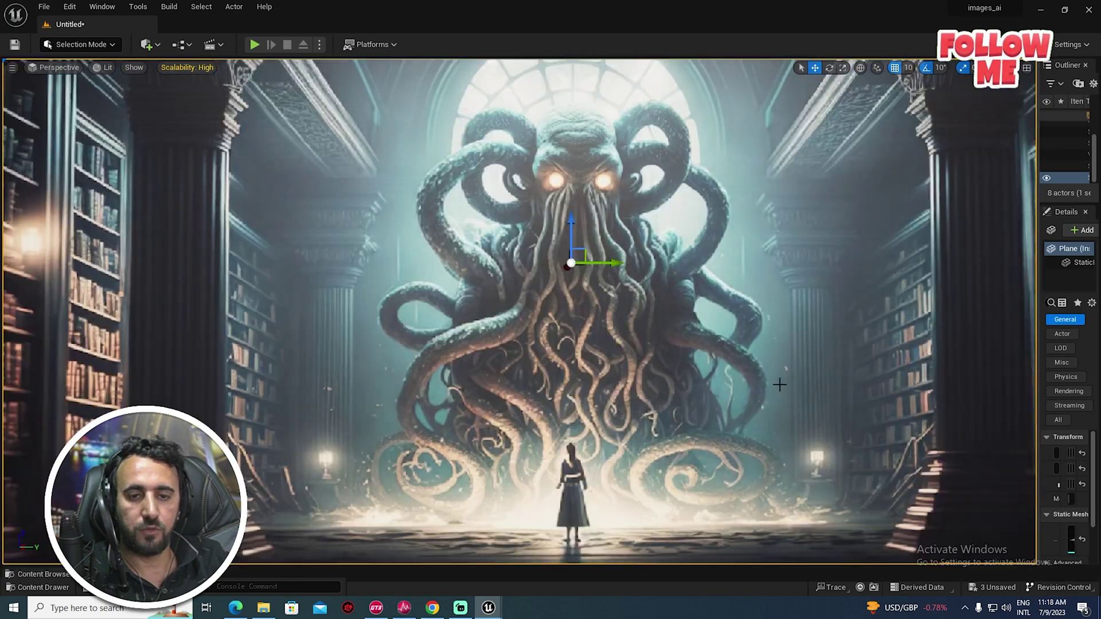
scroll(779, 385, down, 5)
scroll(726, 366, up, 4)
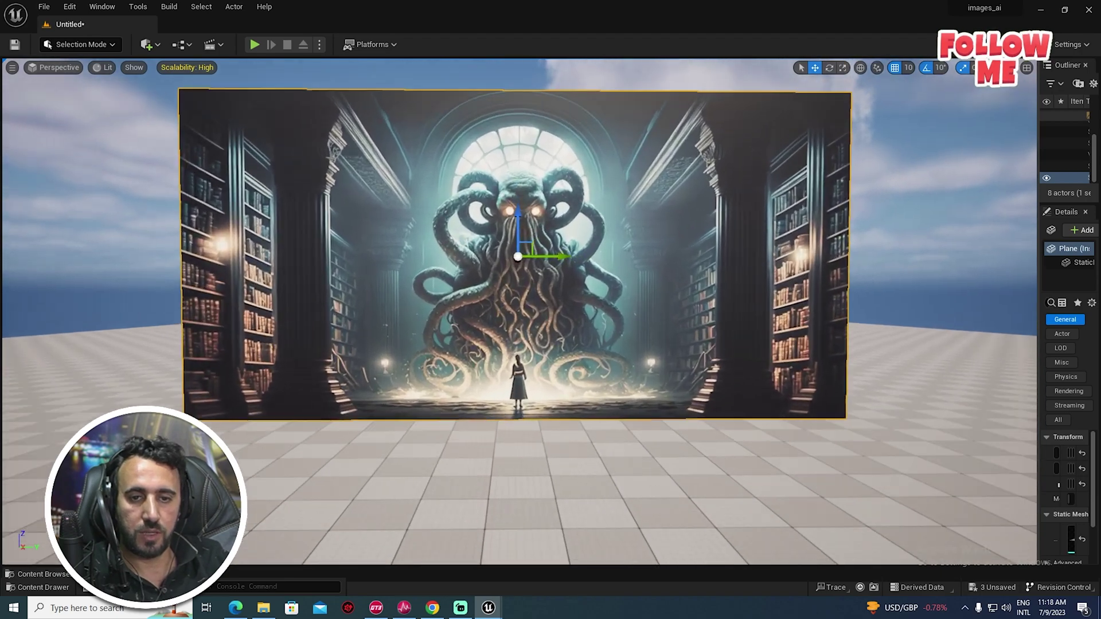
scroll(687, 361, down, 2)
scroll(688, 362, up, 5)
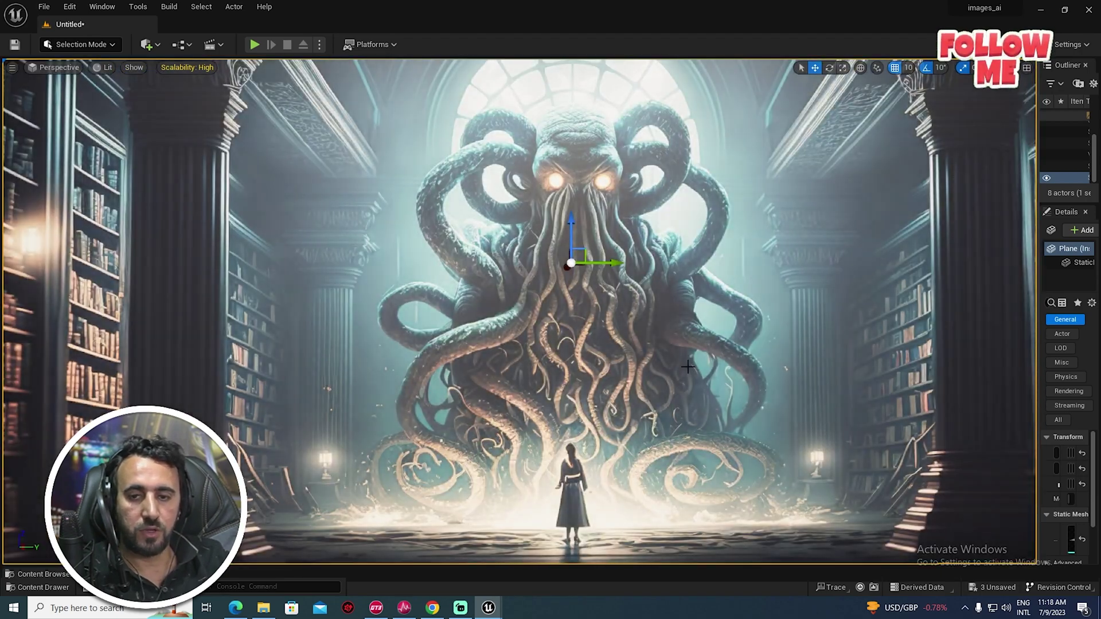
mouse_move(688, 362)
right_down()
mouse_move(709, 370)
mouse_move(697, 381)
right_up()
key(s)
key(s)
right_drag(531, 310, 531, 338)
key(w)
key(s)
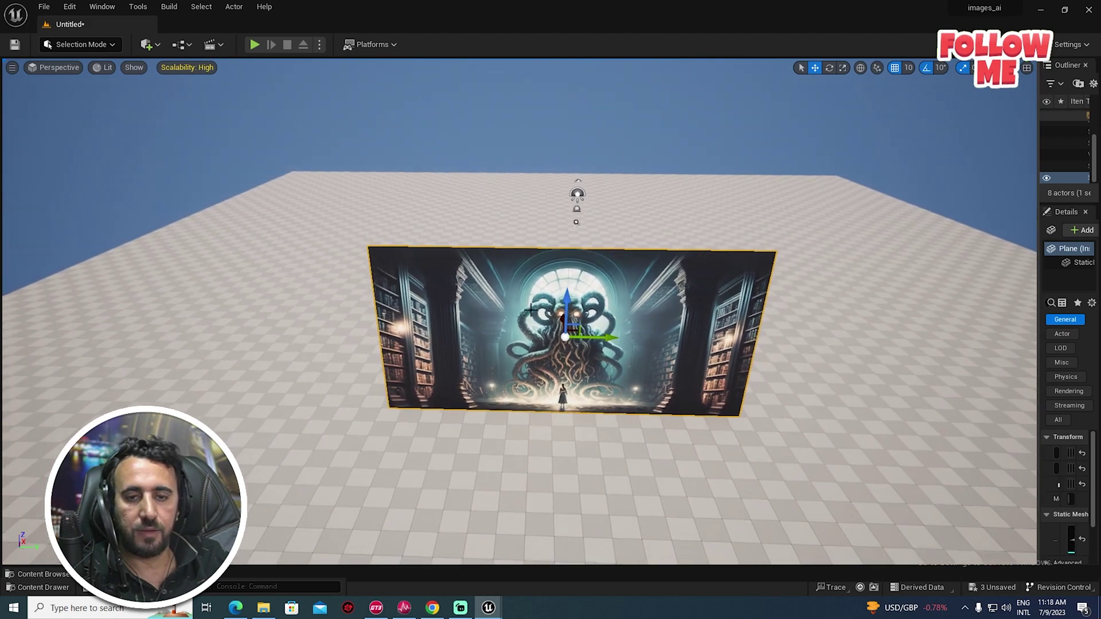
- Open Quixel Bridge in a maximized window and browse its 3D Assets
click(102, 7)
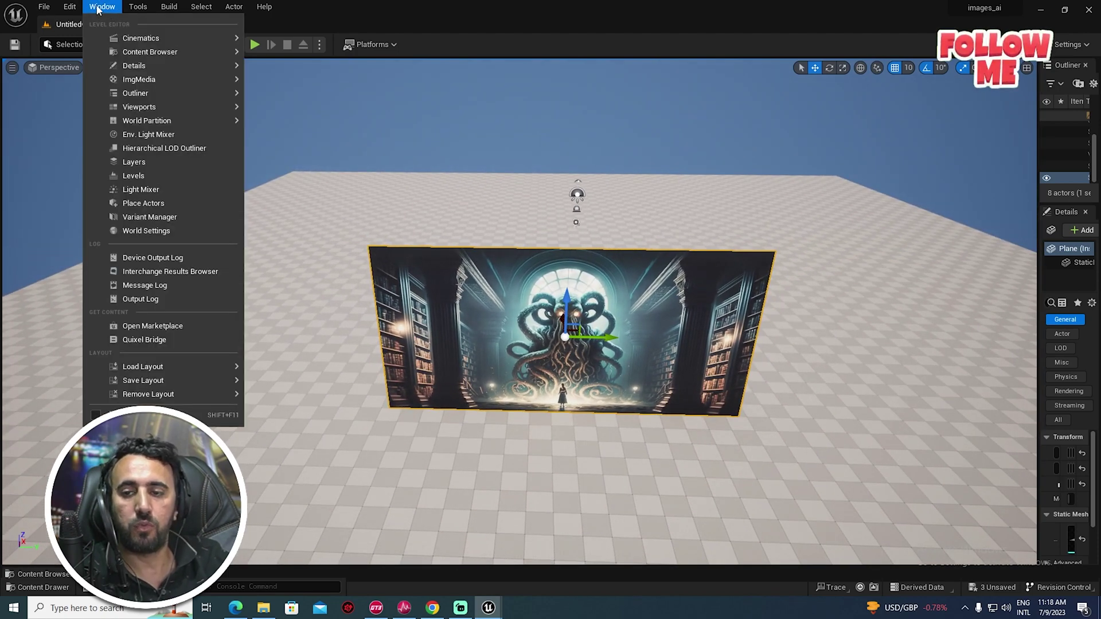
click(157, 344)
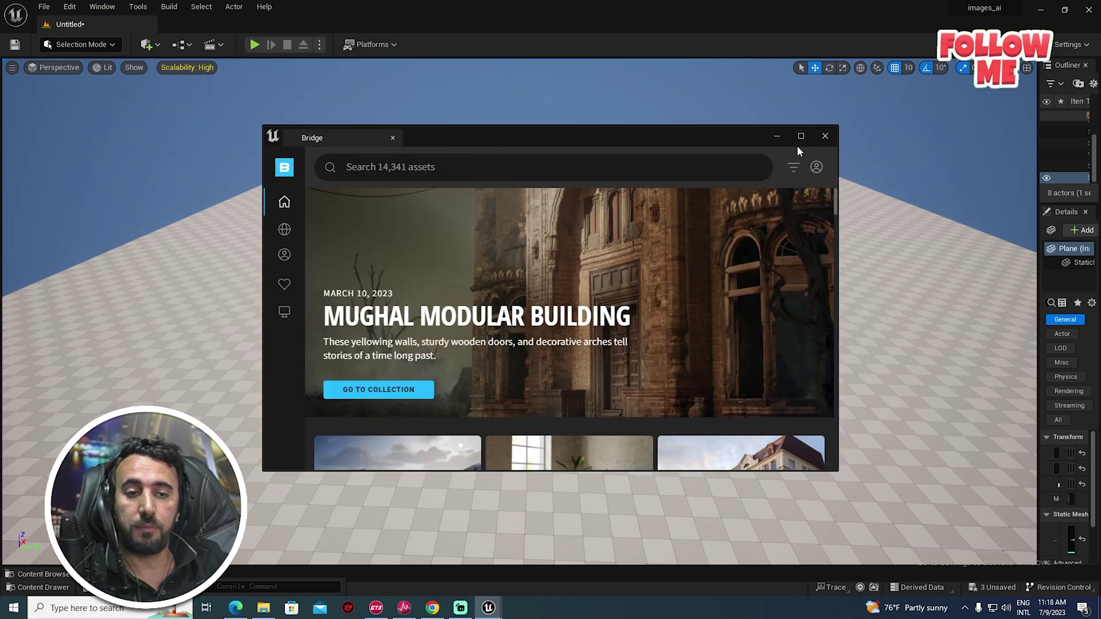
click(800, 138)
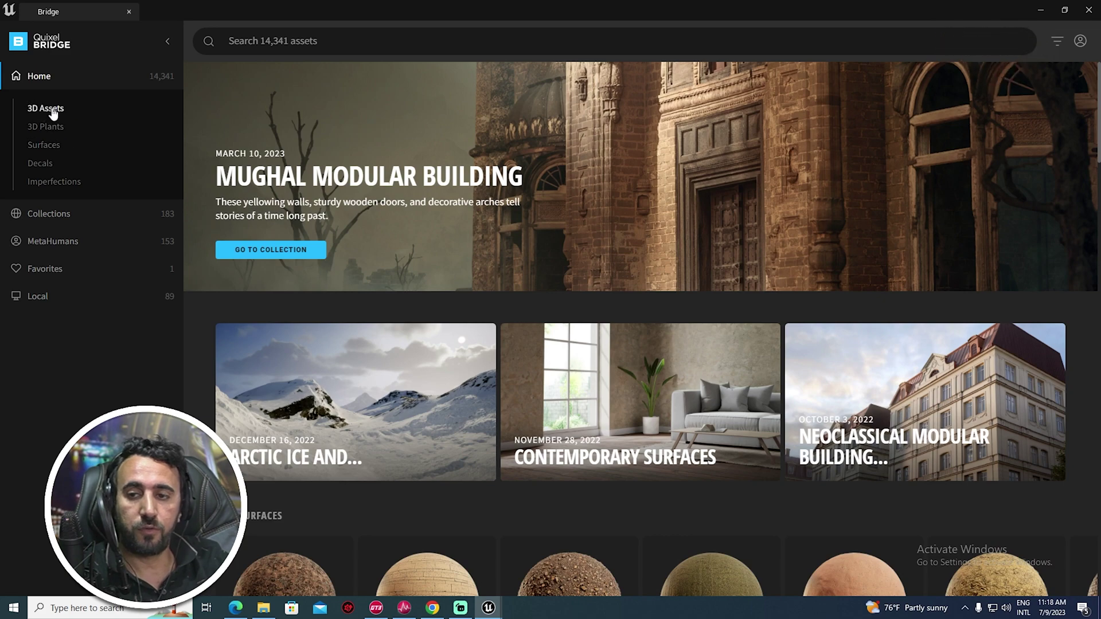
click(52, 113)
scroll(723, 295, down, 8)
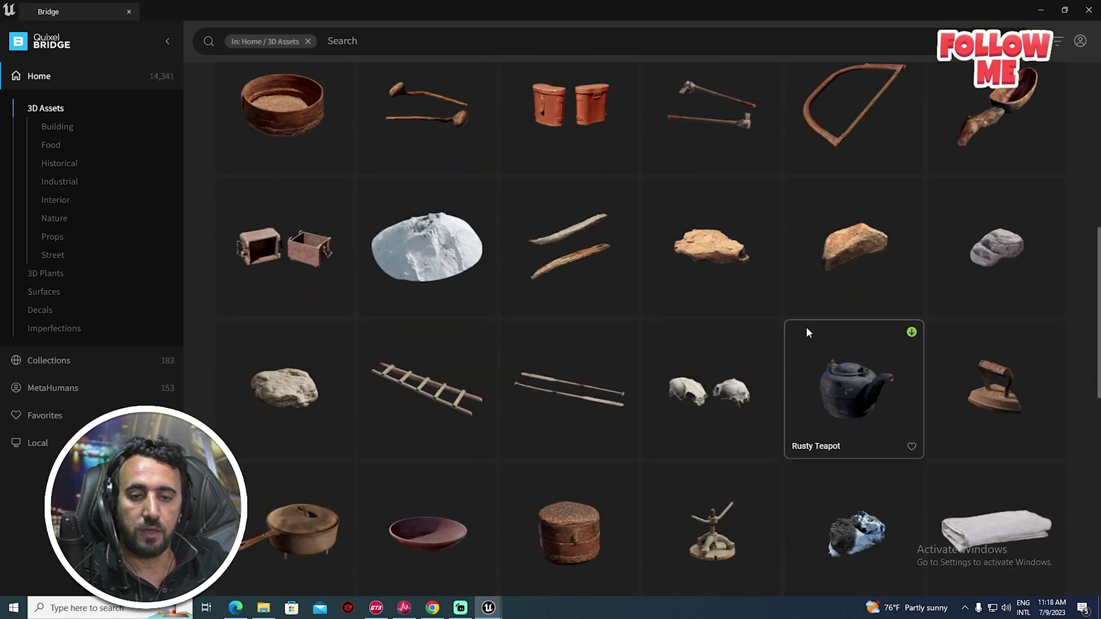
scroll(808, 333, down, 12)
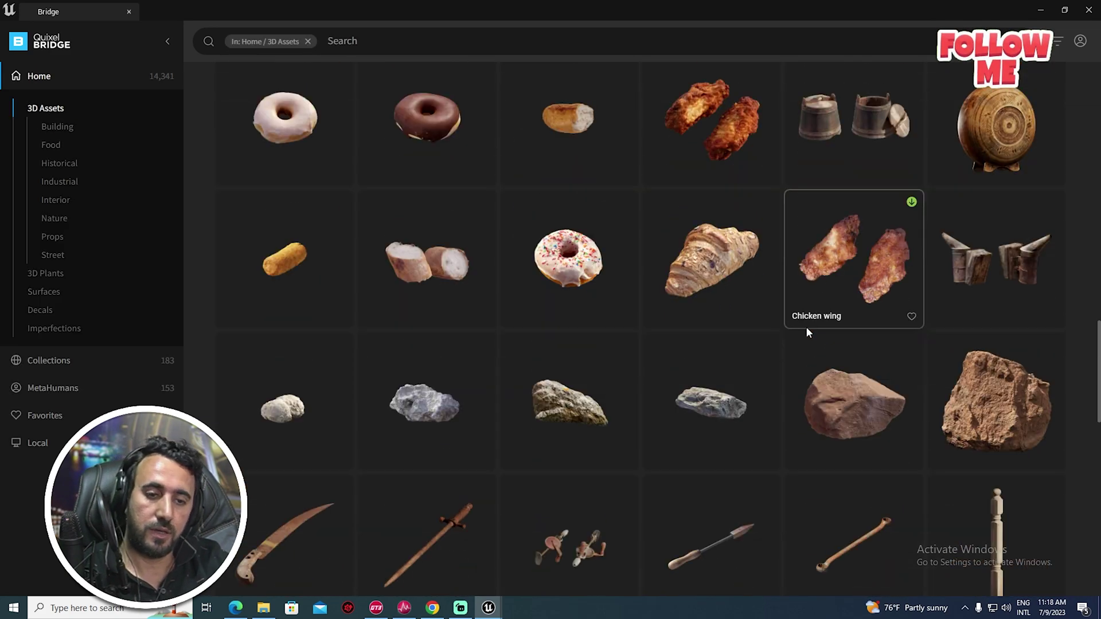
scroll(806, 333, down, 12)
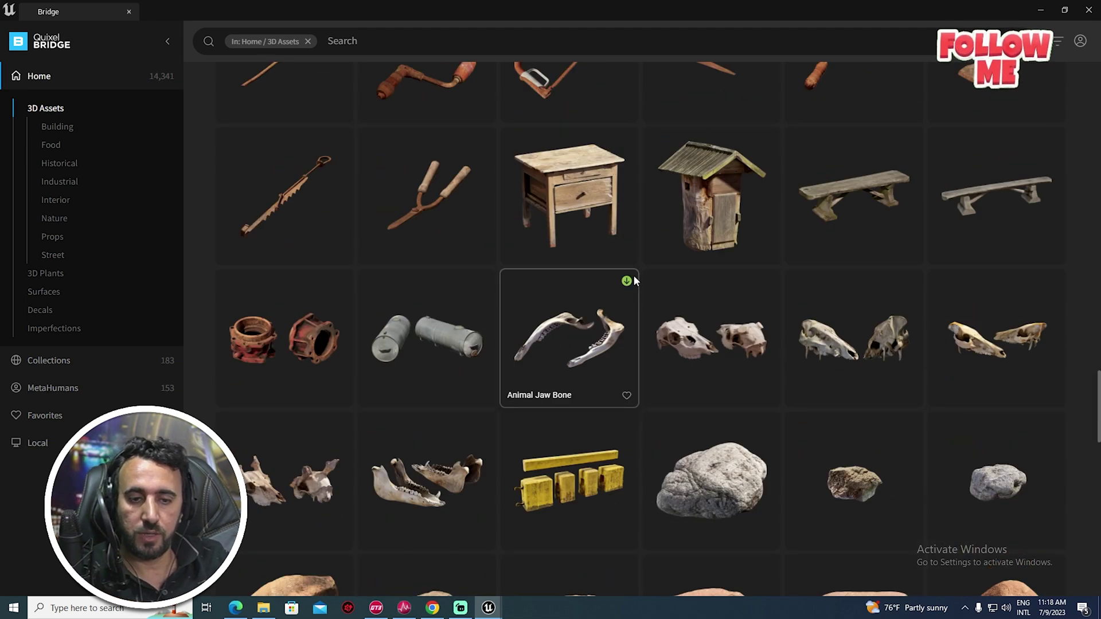
scroll(634, 277, down, 3)
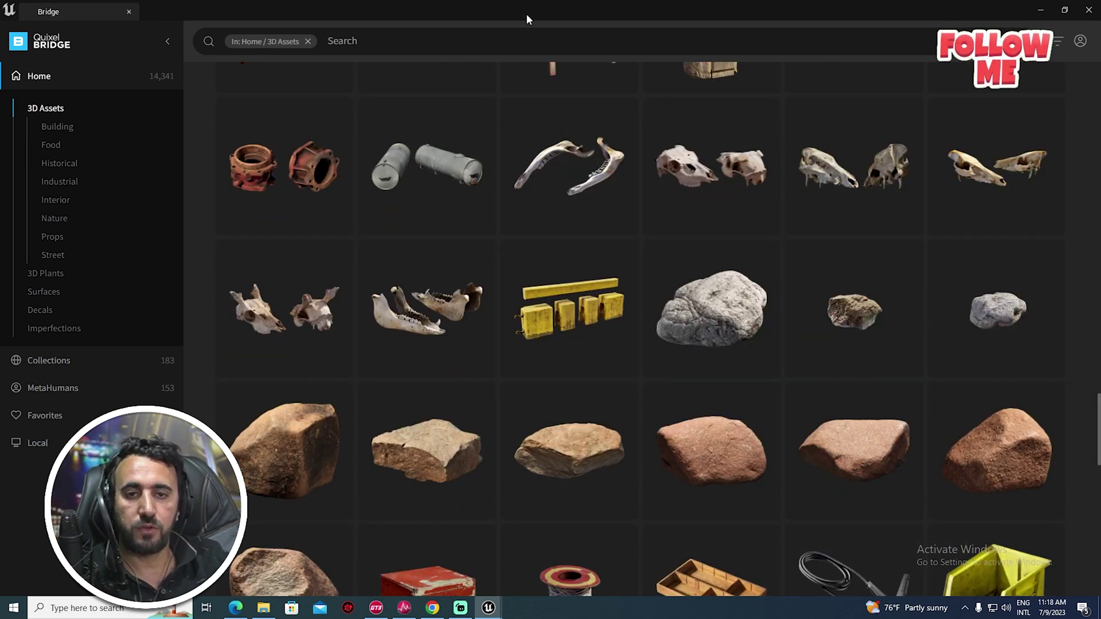
- Look through the Historical category of the 3D assets and select the Roman Column
click(62, 128)
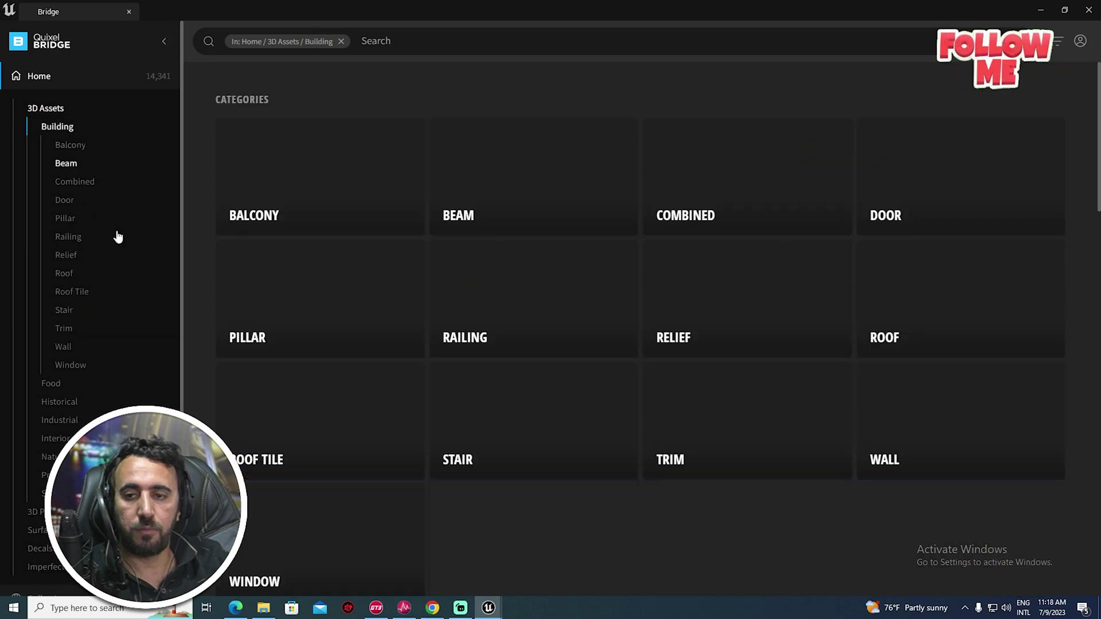
click(68, 405)
scroll(734, 343, down, 10)
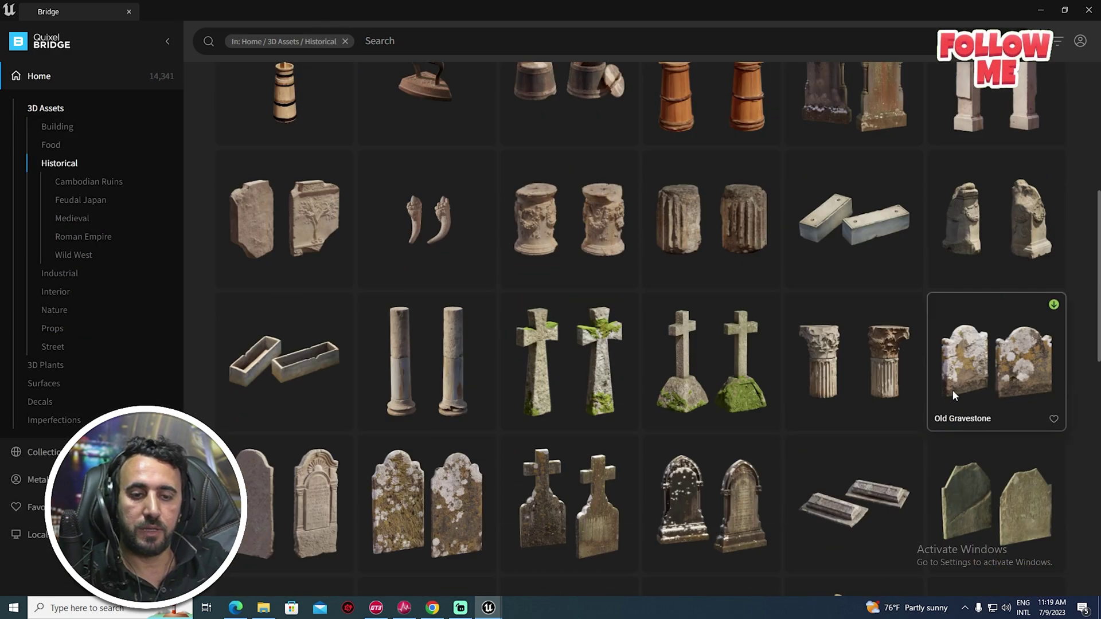
scroll(924, 275, up, 3)
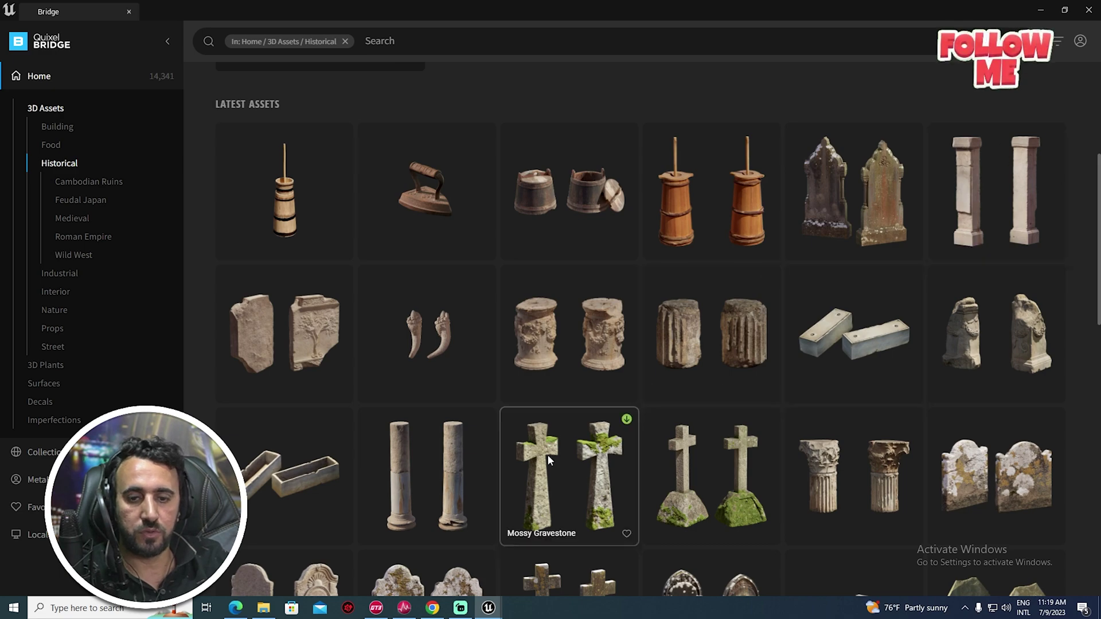
scroll(499, 390, down, 3)
click(436, 310)
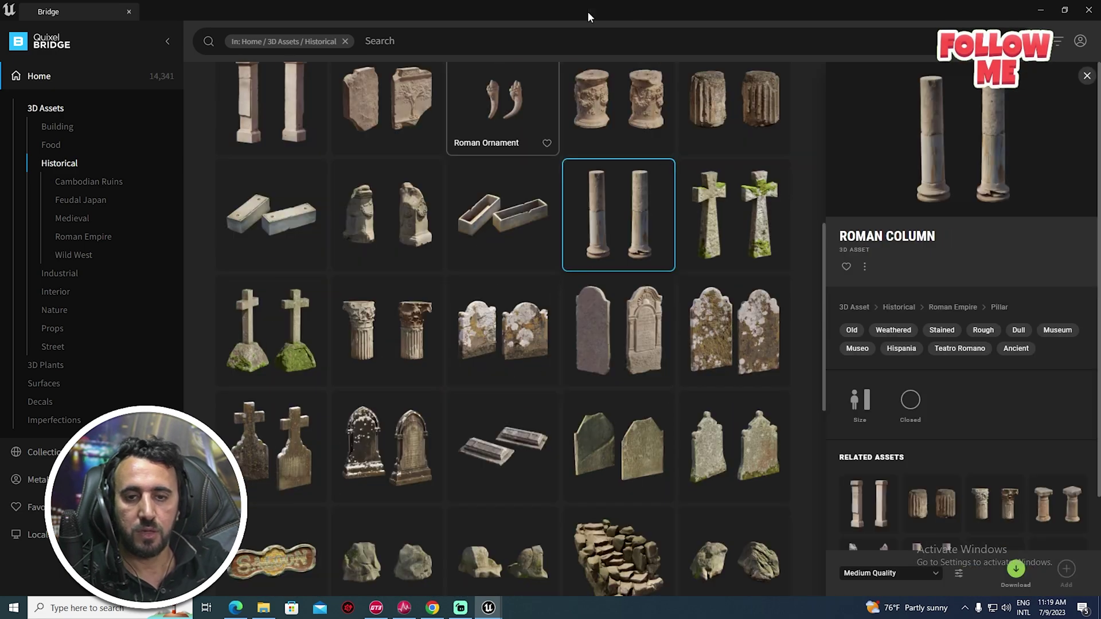
- Download the Roman Column at Medium Quality, place it before the background plane's right end, scale it up uniformly and minimize Bridge
drag(657, 14, 266, 141)
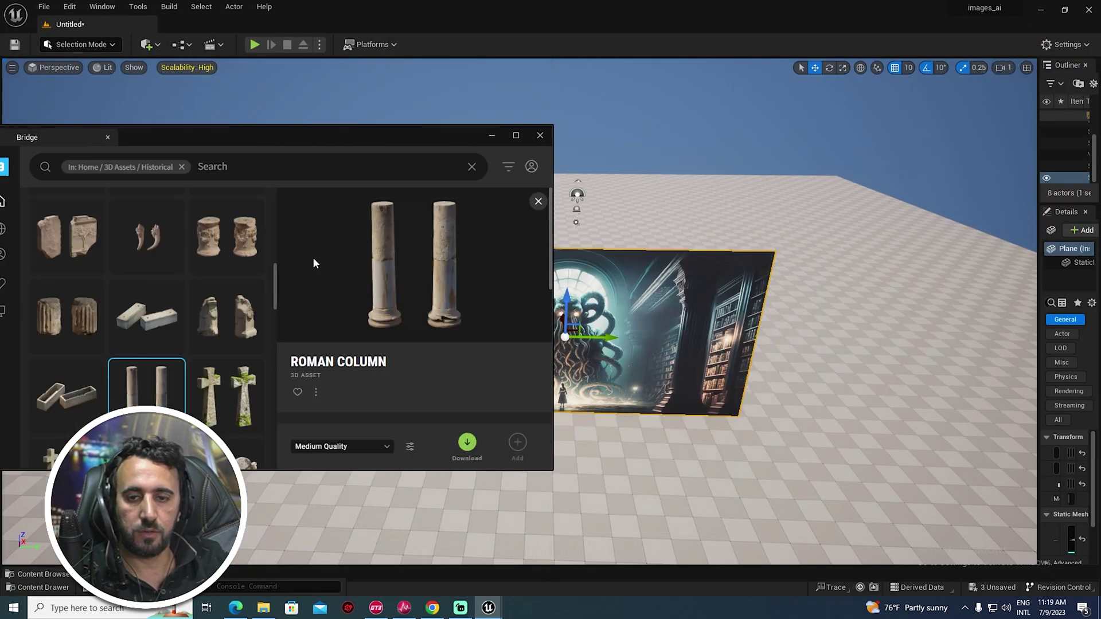
click(467, 442)
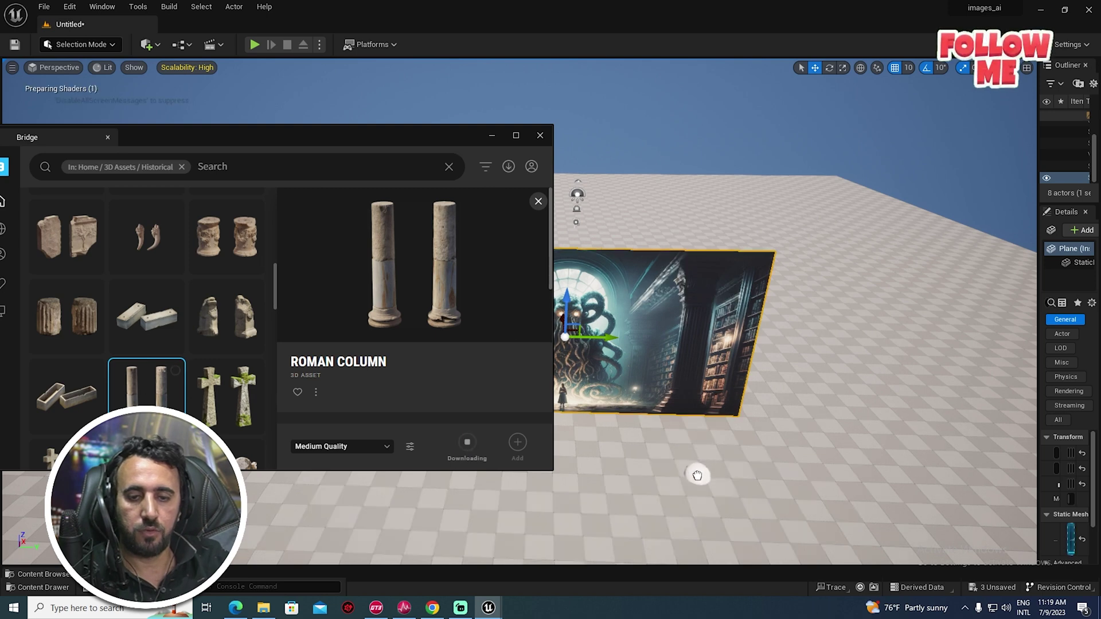
drag(697, 475, 711, 476)
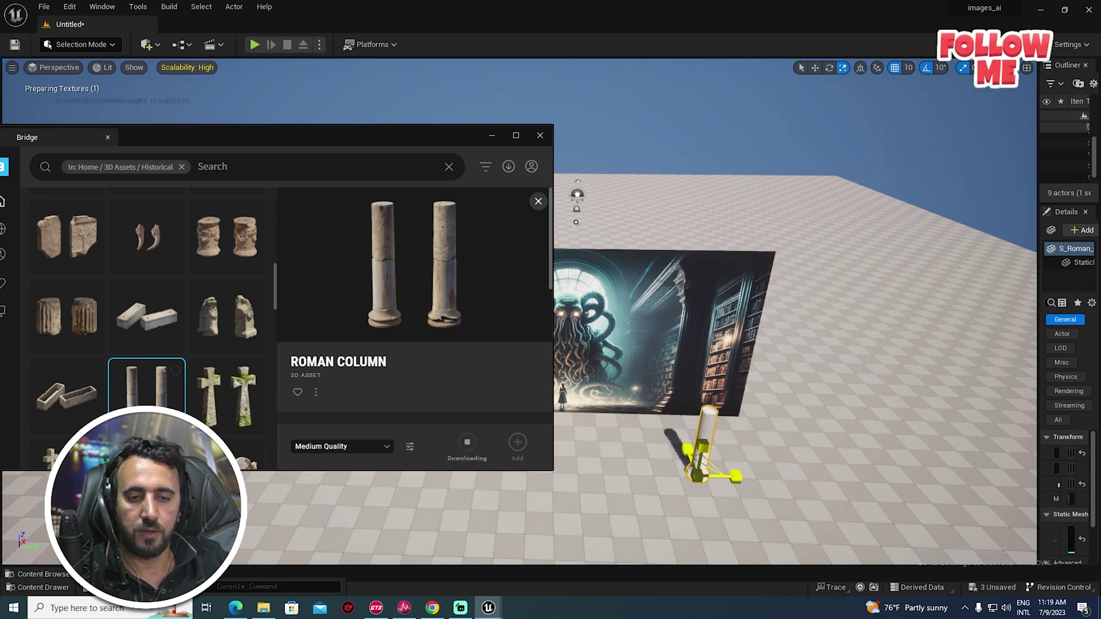
click(494, 135)
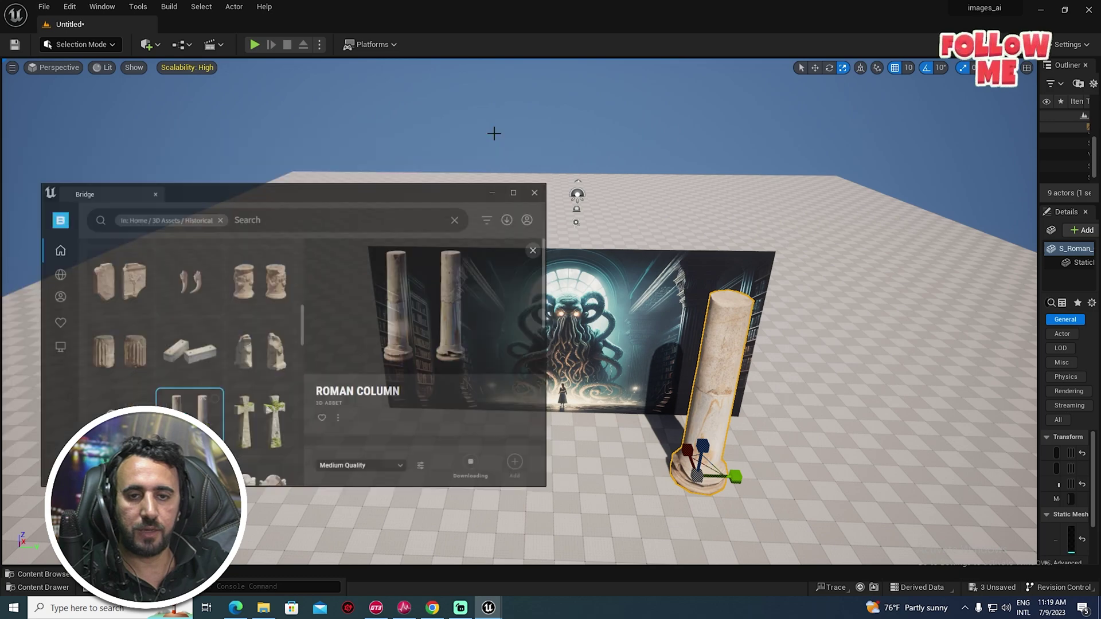
- Move the Roman Column slightly outward from the background plane's right end
mouse_move(494, 133)
right_down()
mouse_move(579, 189)
mouse_move(528, 144)
mouse_move(511, 146)
right_up()
key(w)
right_drag(681, 378, 681, 383)
key(s)
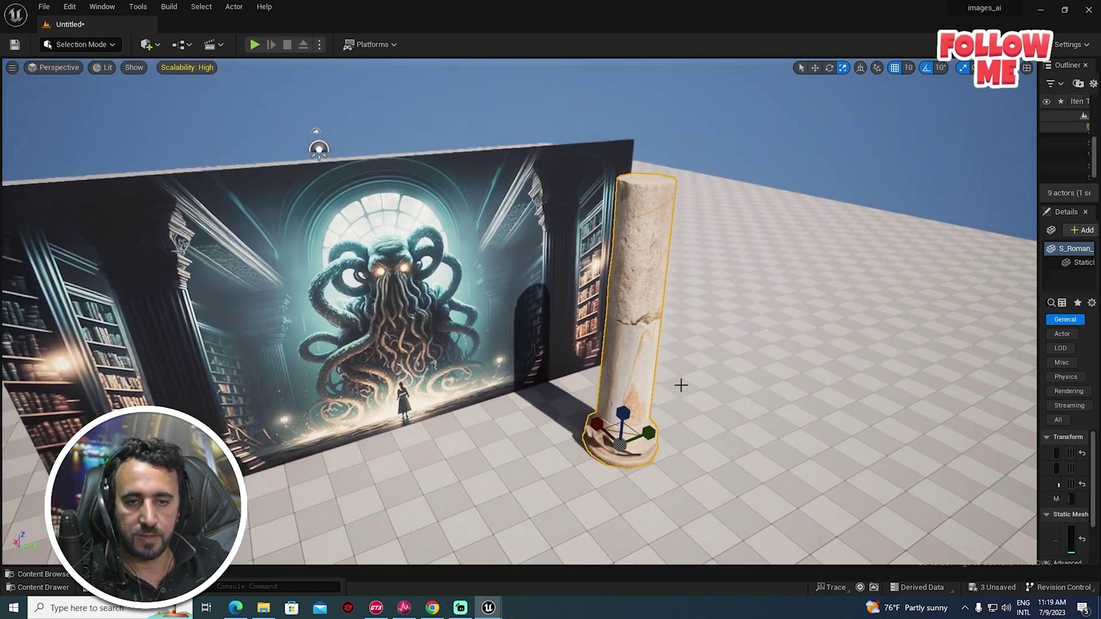
key(w)
mouse_move(626, 448)
mouse_down()
mouse_move(659, 434)
mouse_move(642, 443)
mouse_up()
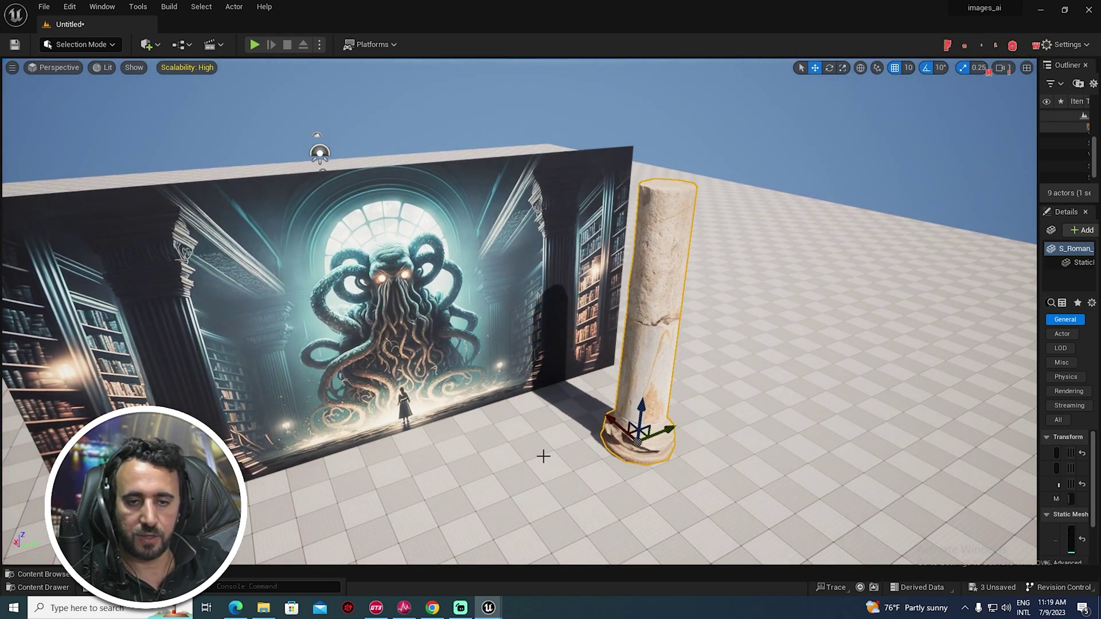
- Duplicate the Roman Column and place the copy before the background plane's left end
key(1)
key(w)
right_drag(573, 436, 605, 476)
key(s)
key(w)
key(w)
key(s)
right_drag(600, 420, 600, 421)
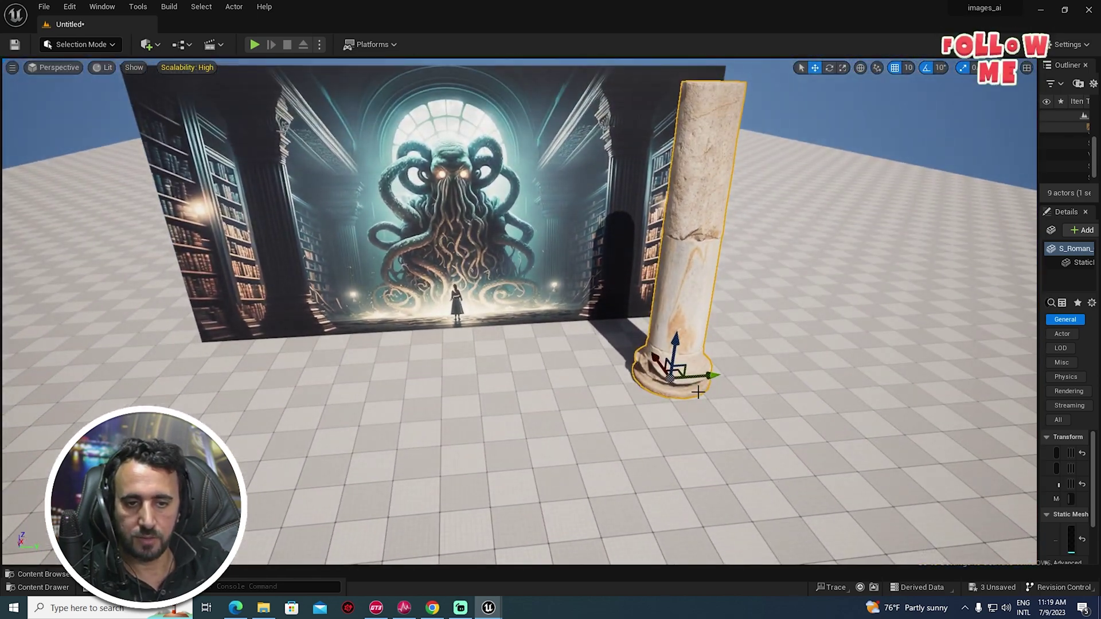
alt+shift+drag(705, 374, 616, 365)
- Select both columns and duplicate the pair forward four times, forming two rows of five columns leading away from the background plane
mouse_move(732, 373)
right_down()
mouse_move(763, 376)
mouse_move(732, 373)
right_up()
key(s)
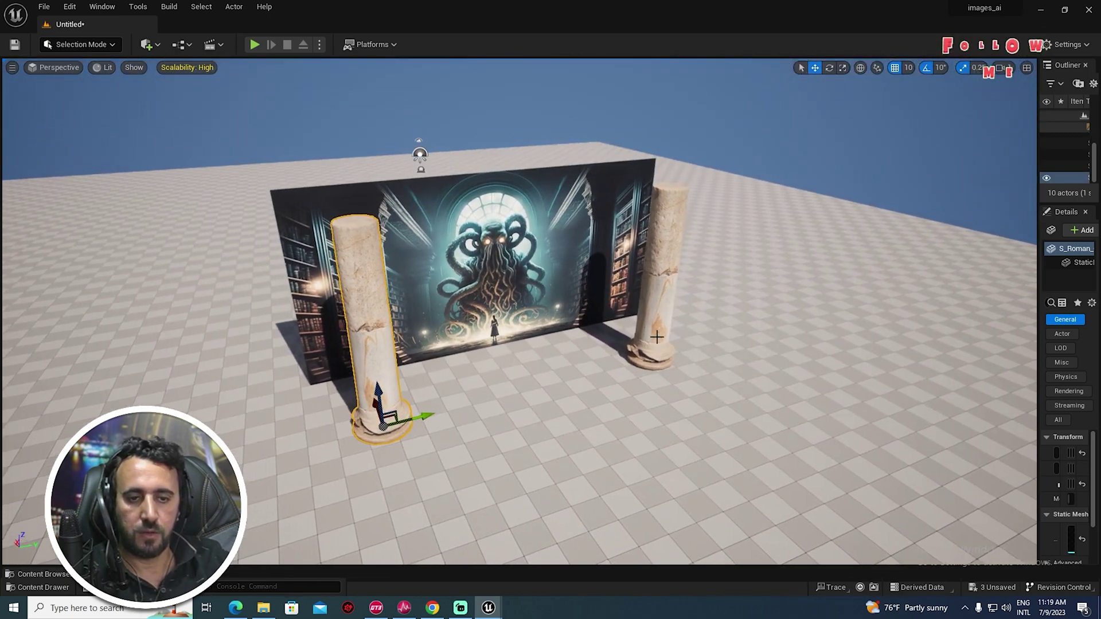
ctrl+click(394, 388)
right_drag(457, 406, 457, 406)
key(s)
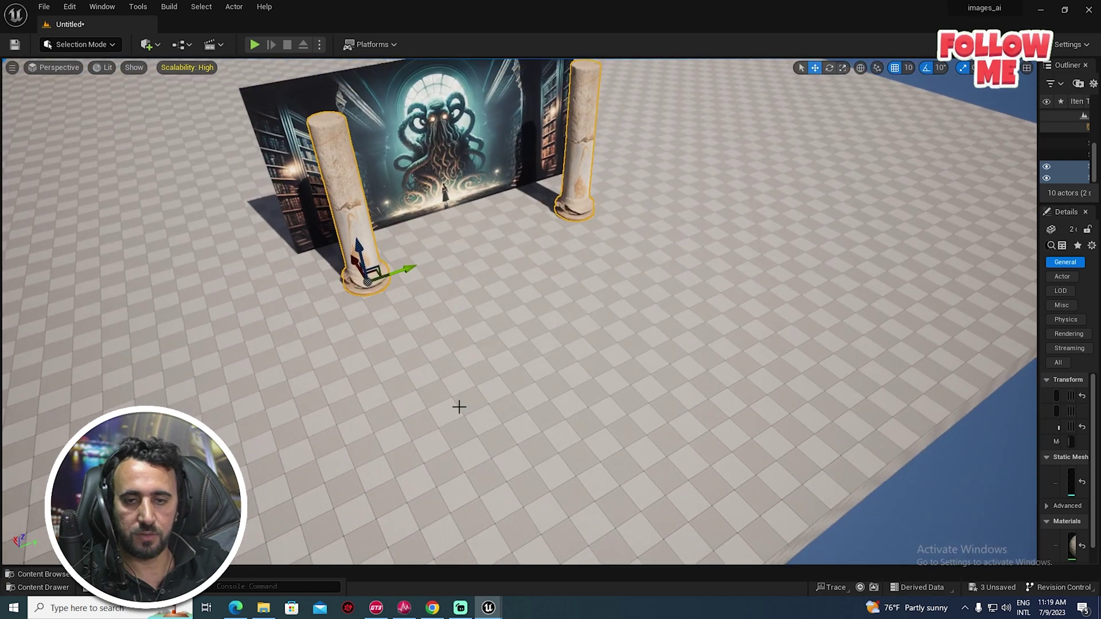
click(567, 208)
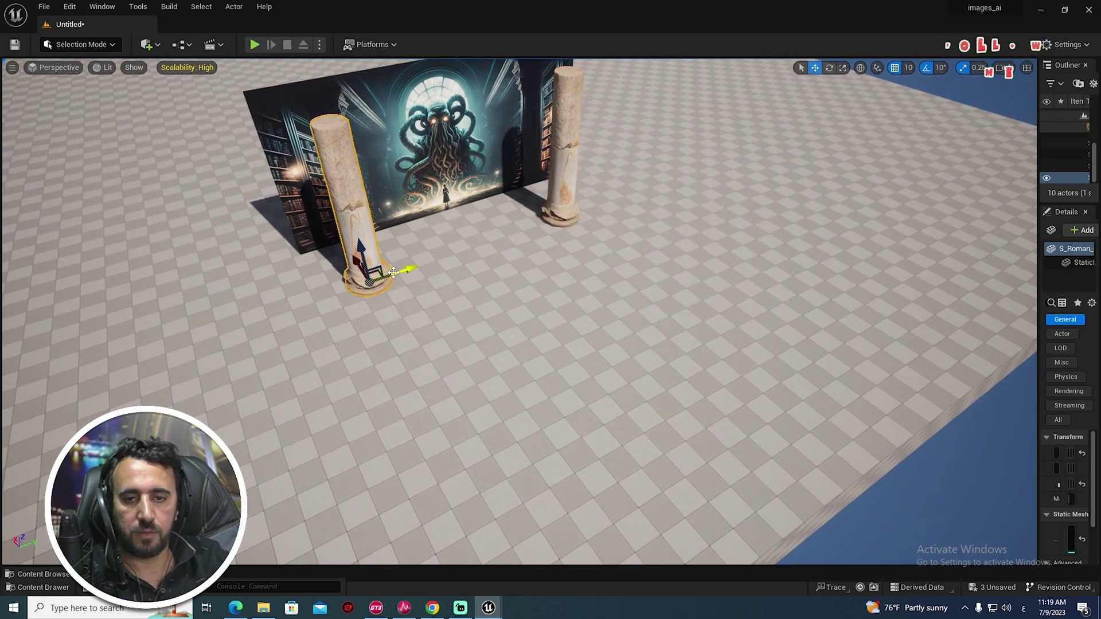
ctrl+click(565, 192)
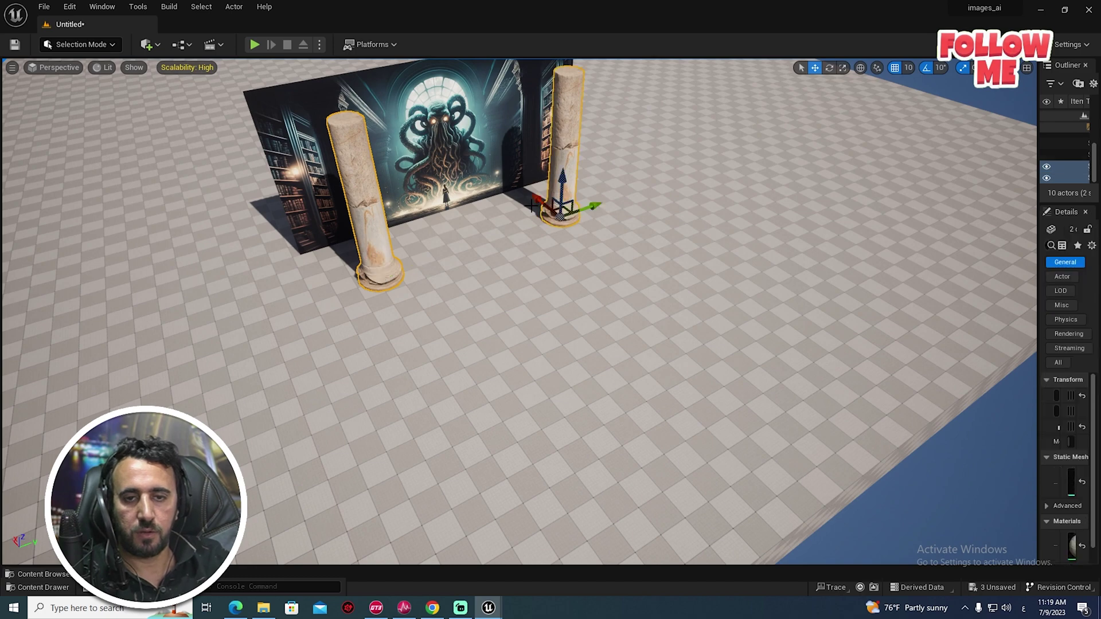
alt+shift+drag(538, 200, 559, 211)
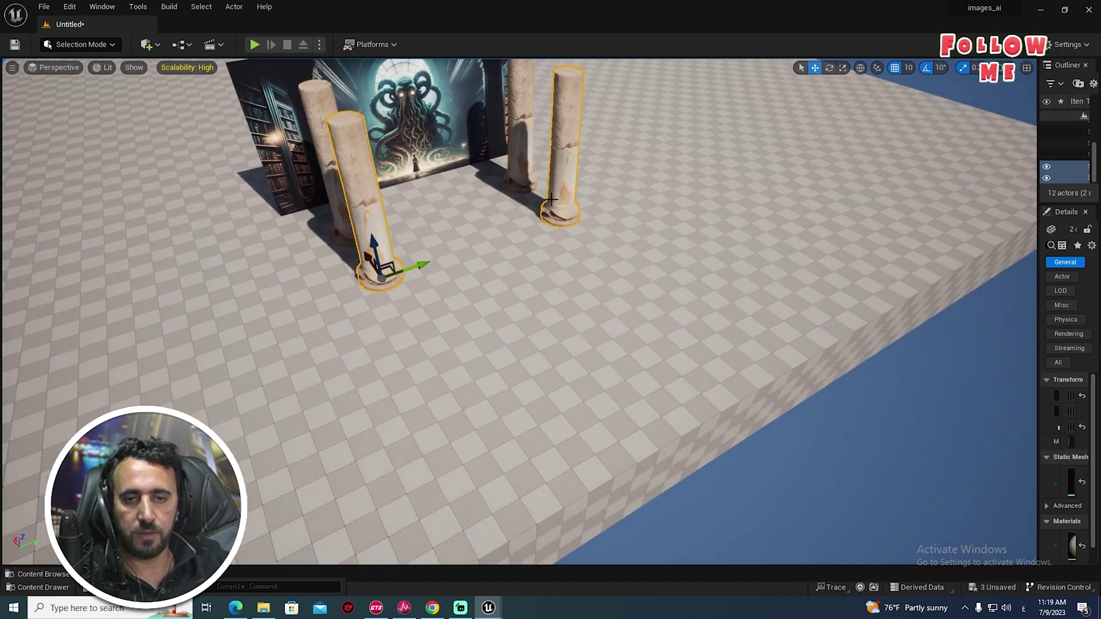
key(alt+shift)
alt+drag(368, 257, 399, 304)
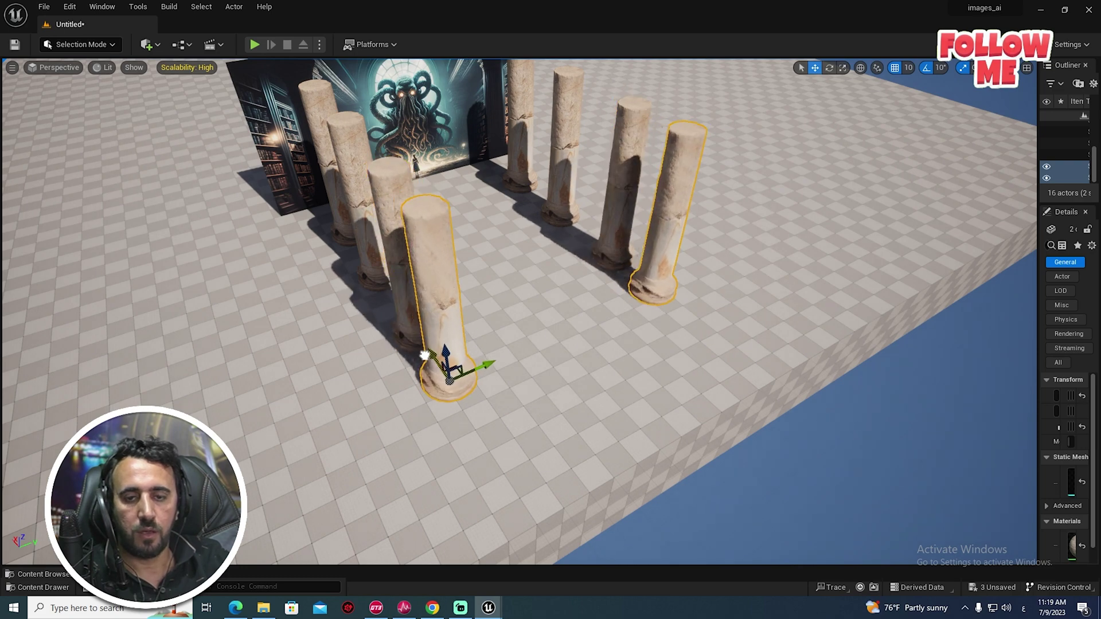
alt+shift+drag(438, 365, 458, 396)
- Examine the two column rows and the background plane from different distances and angles
mouse_move(616, 267)
right_down()
mouse_move(630, 232)
mouse_move(574, 212)
mouse_move(573, 231)
mouse_move(578, 216)
mouse_move(615, 266)
right_up()
key(1)
key(s)
key(s)
key(w)
key(s)
key(w)
- Open Quixel Bridge in a maximized window and go to the Marble category of Surfaces
click(102, 7)
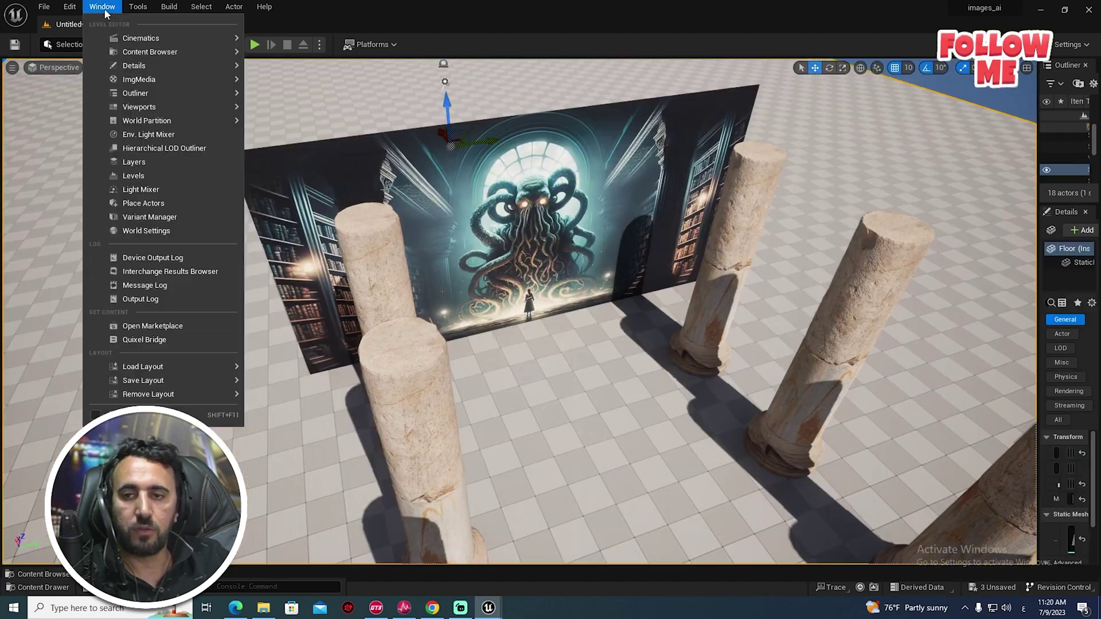
click(144, 339)
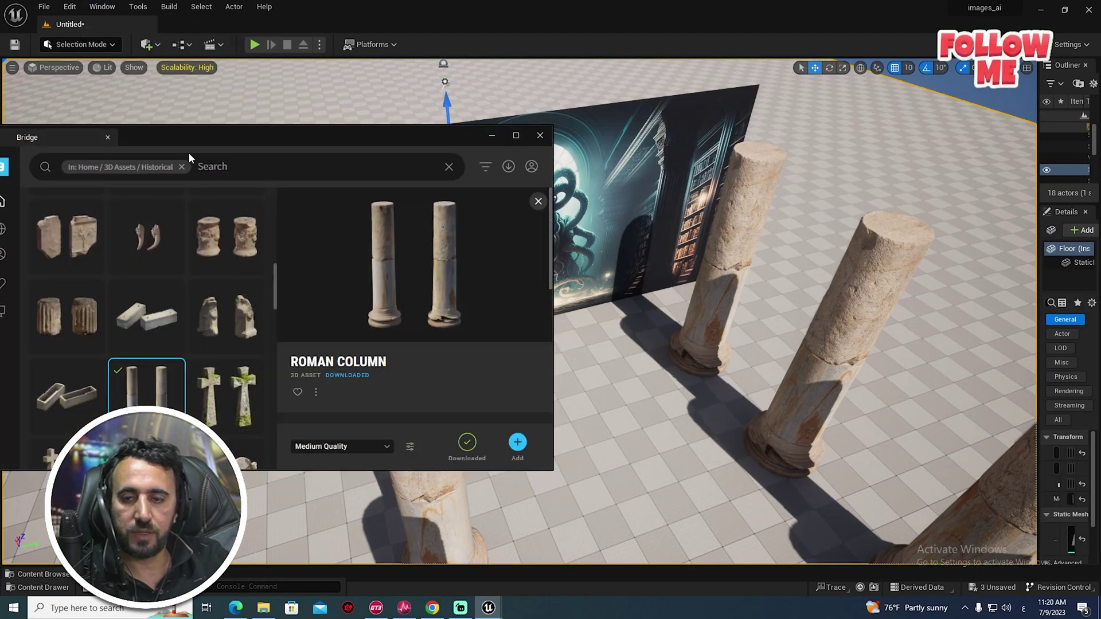
drag(188, 153, 569, 136)
double_click(569, 137)
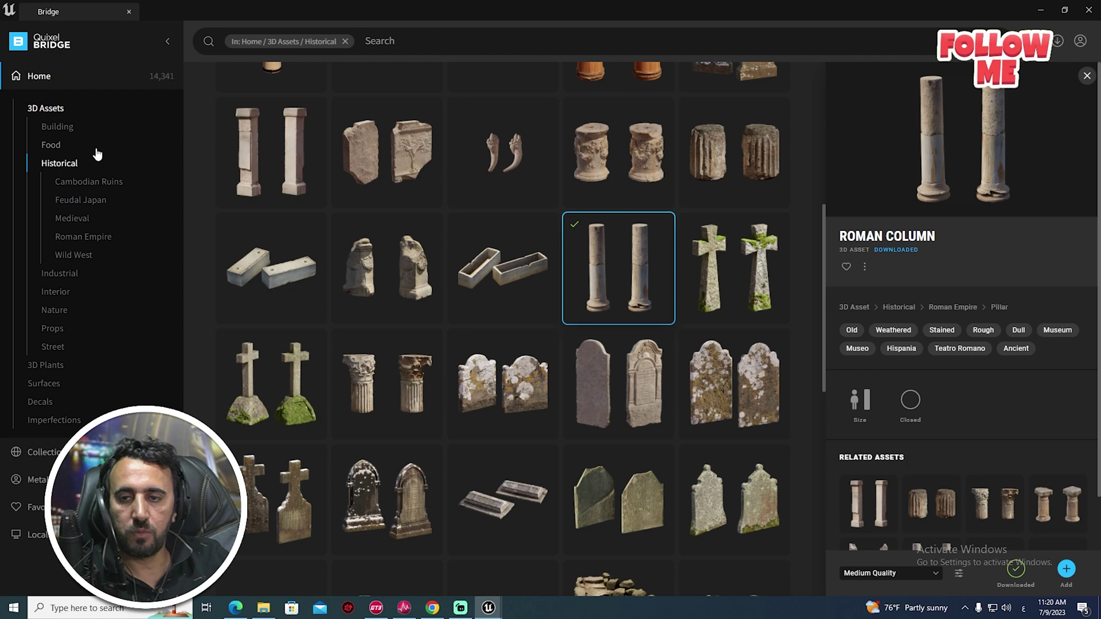
click(57, 126)
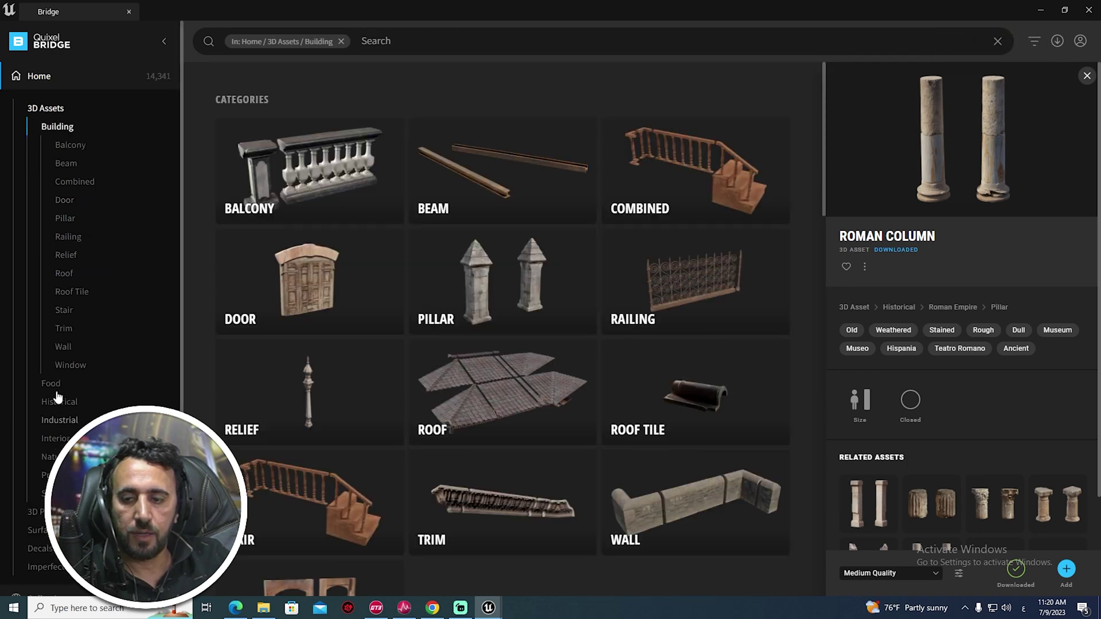
click(38, 531)
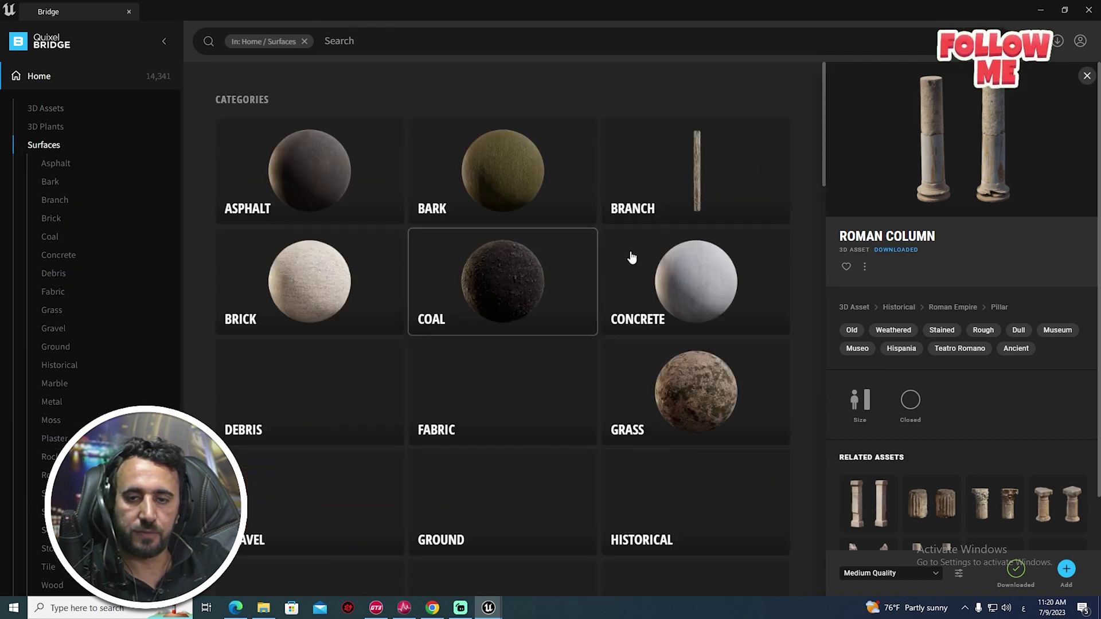
scroll(642, 318, down, 4)
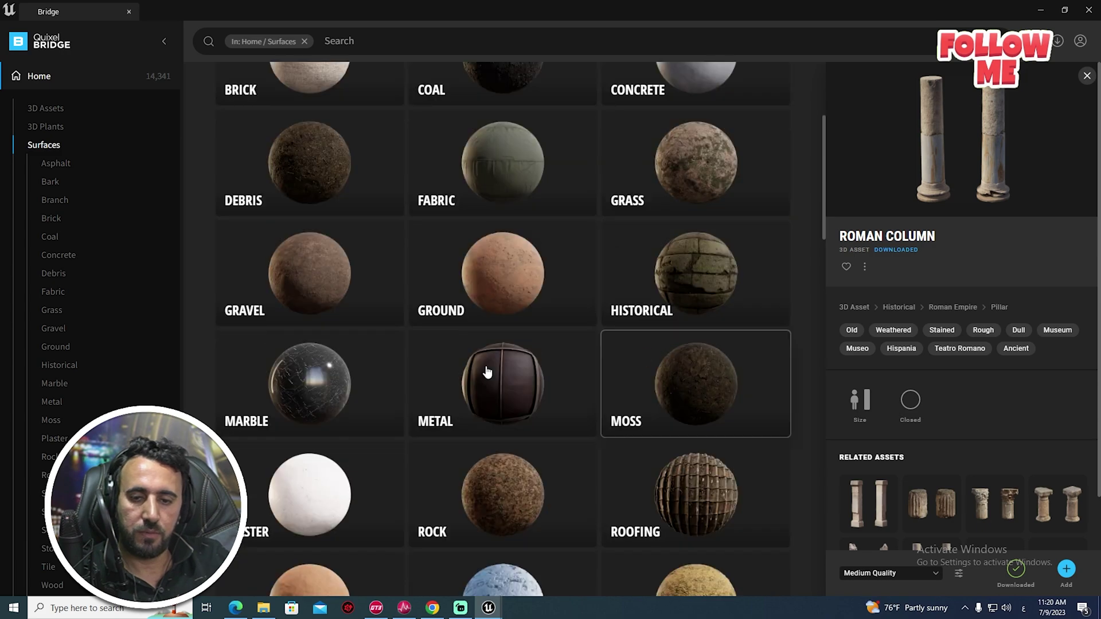
click(337, 390)
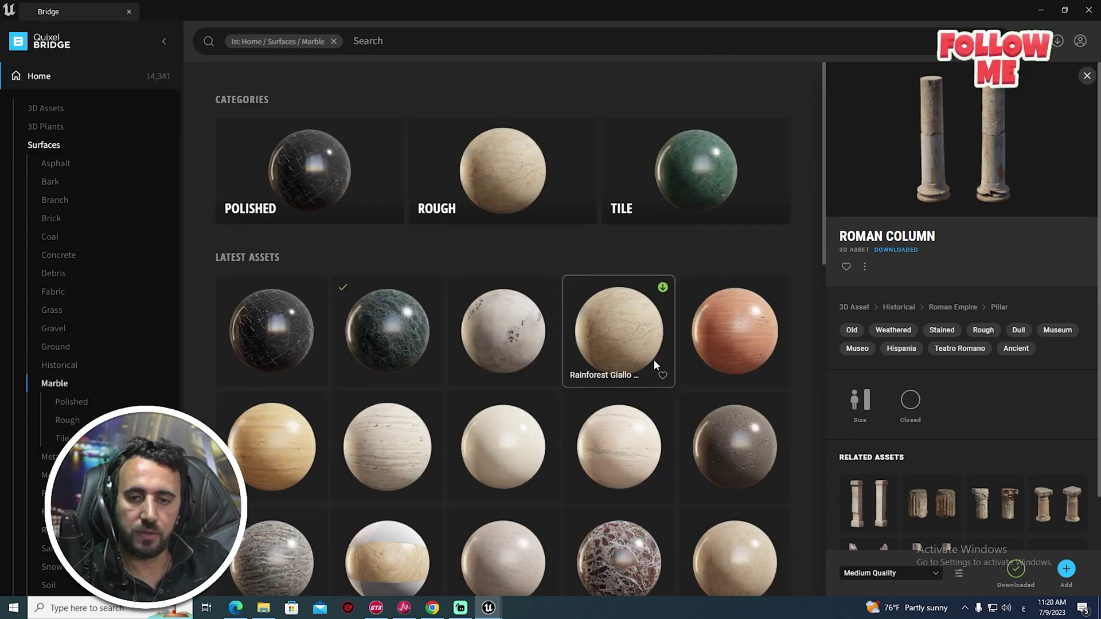
- Look through the marble surfaces and select Verde Alpi Marble
scroll(656, 359, down, 1)
scroll(708, 367, down, 8)
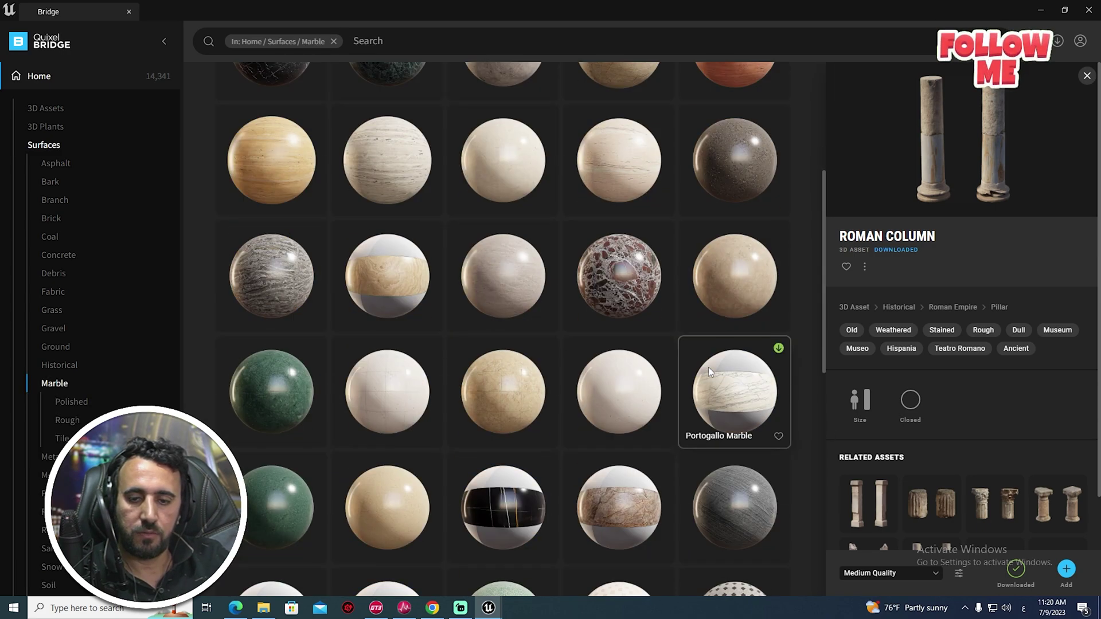
scroll(709, 370, down, 2)
scroll(507, 333, up, 11)
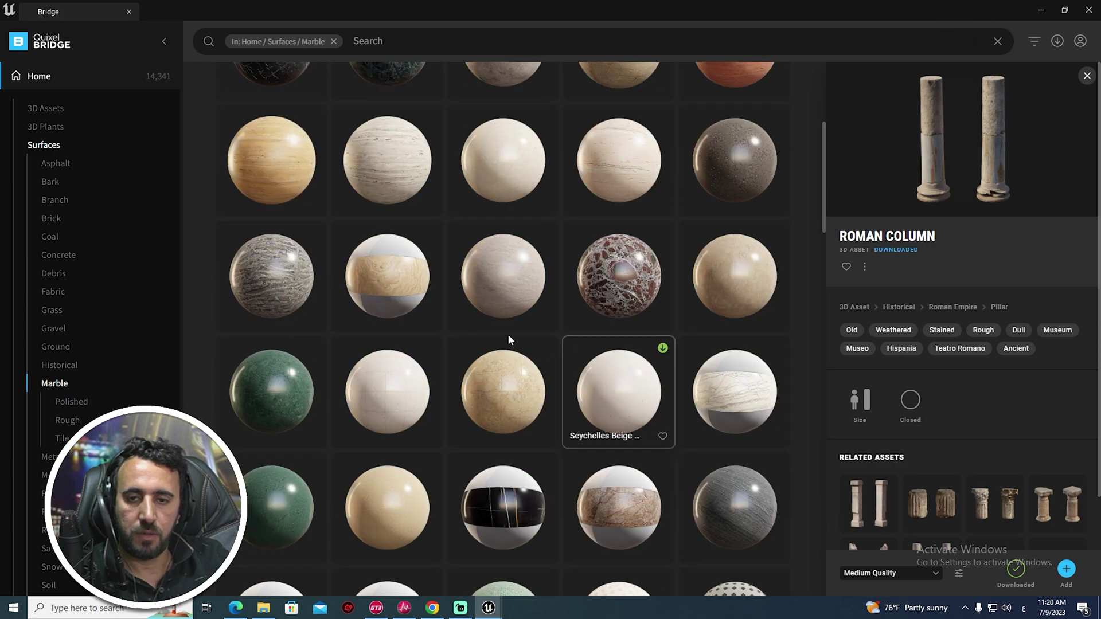
click(387, 163)
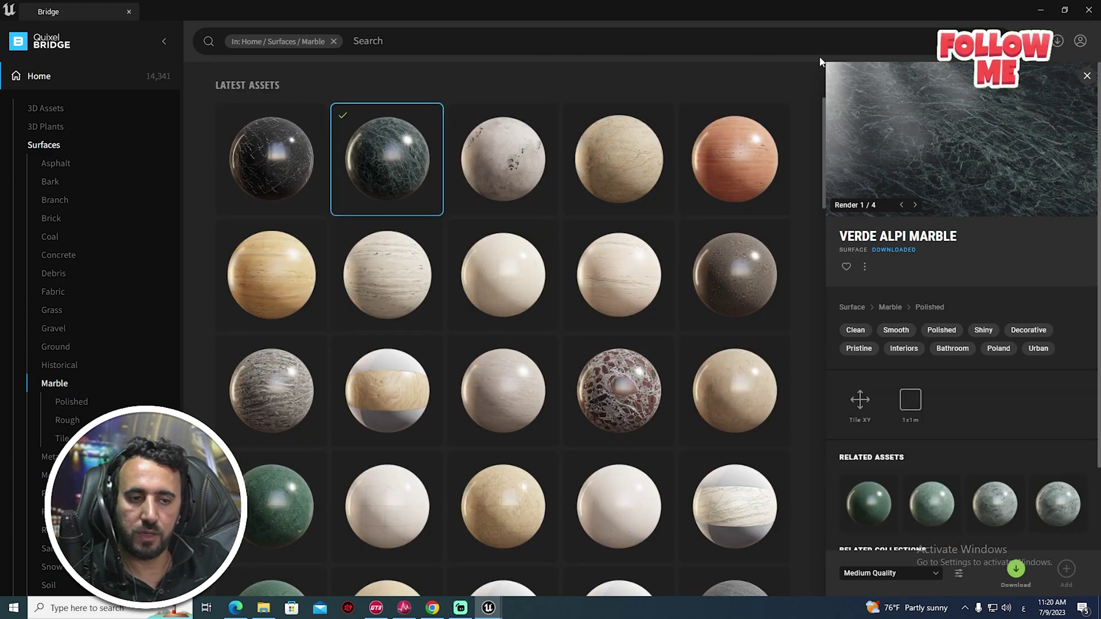
- Apply Verde Alpi Marble at Medium Quality to the scene's floor and move the Bridge window out of the way
drag(799, 10, 832, 255)
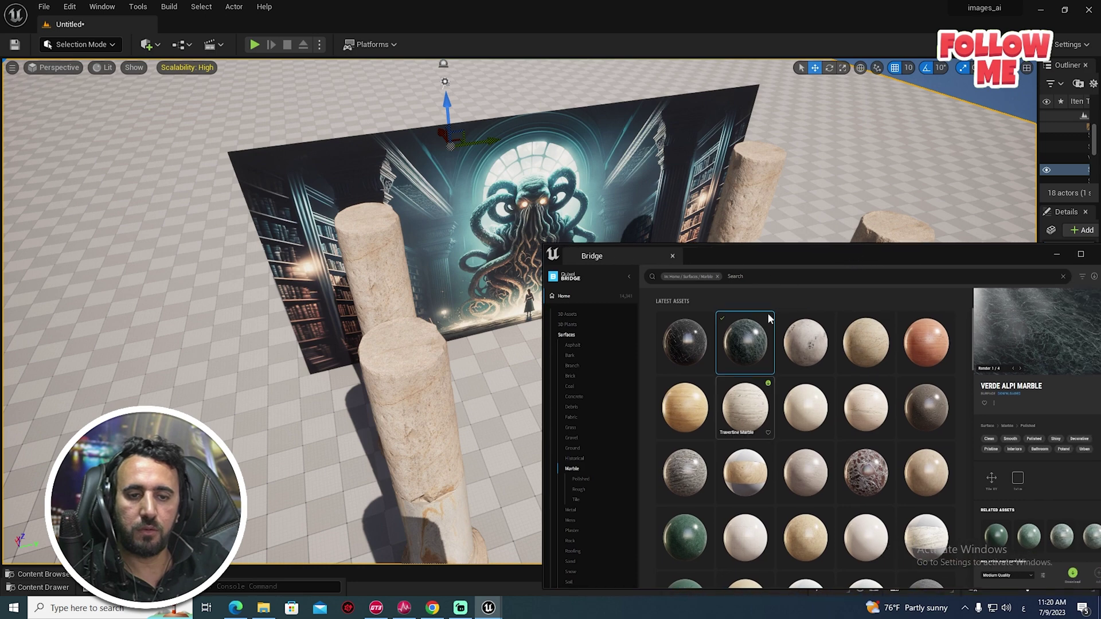
drag(673, 408, 494, 442)
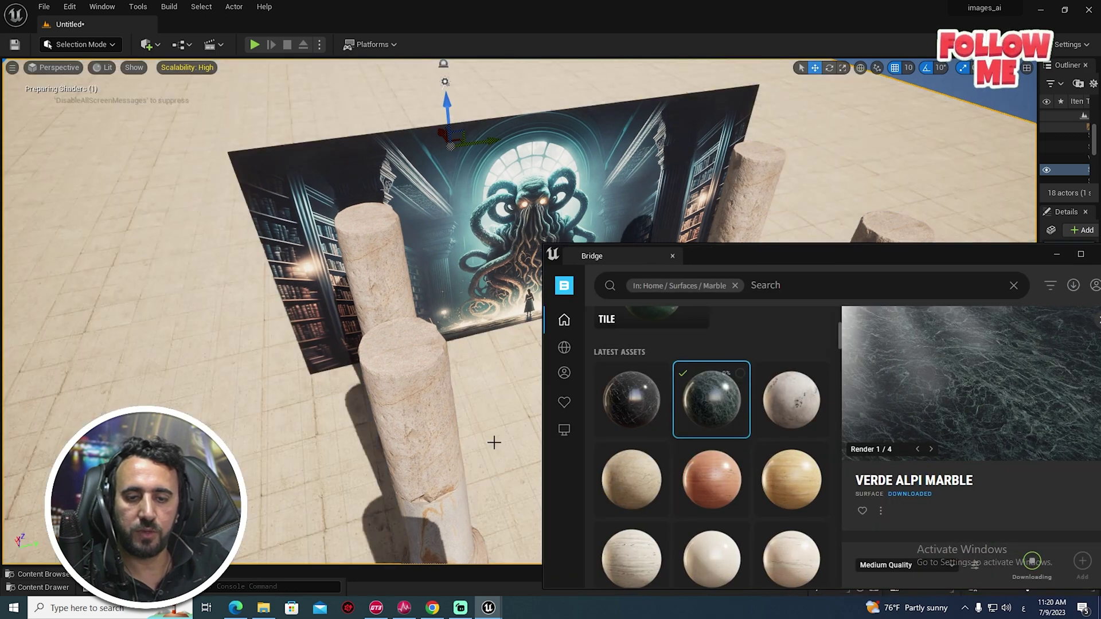
click(662, 290)
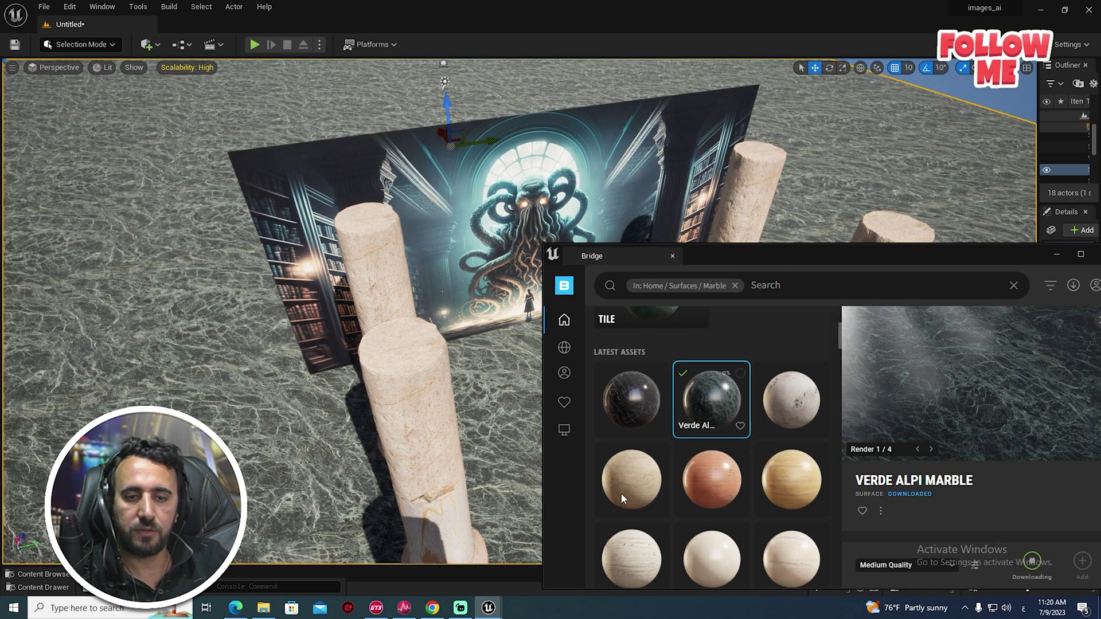
drag(800, 256, 334, 576)
- View the marble floor between the columns, then widen the Outliner and Details area and heighten the Outliner to list the lighting actors
mouse_move(493, 367)
right_down()
mouse_move(550, 322)
mouse_move(493, 298)
mouse_move(504, 321)
mouse_move(531, 278)
mouse_move(555, 311)
right_up()
key(s)
key(w)
key(s)
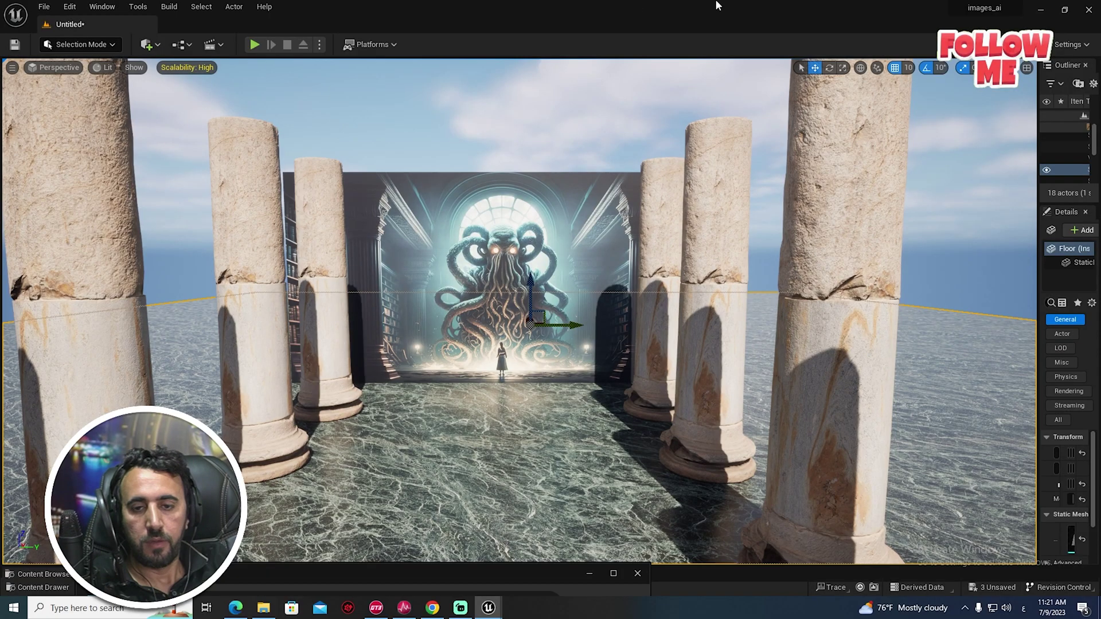
right_drag(1004, 182, 1009, 183)
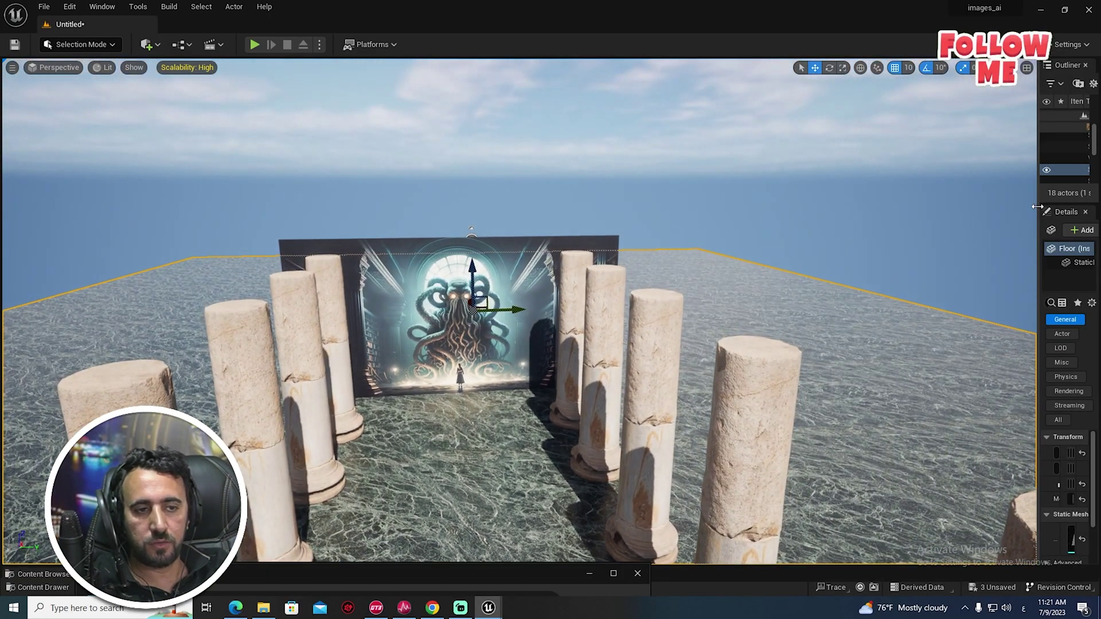
drag(1038, 207, 849, 206)
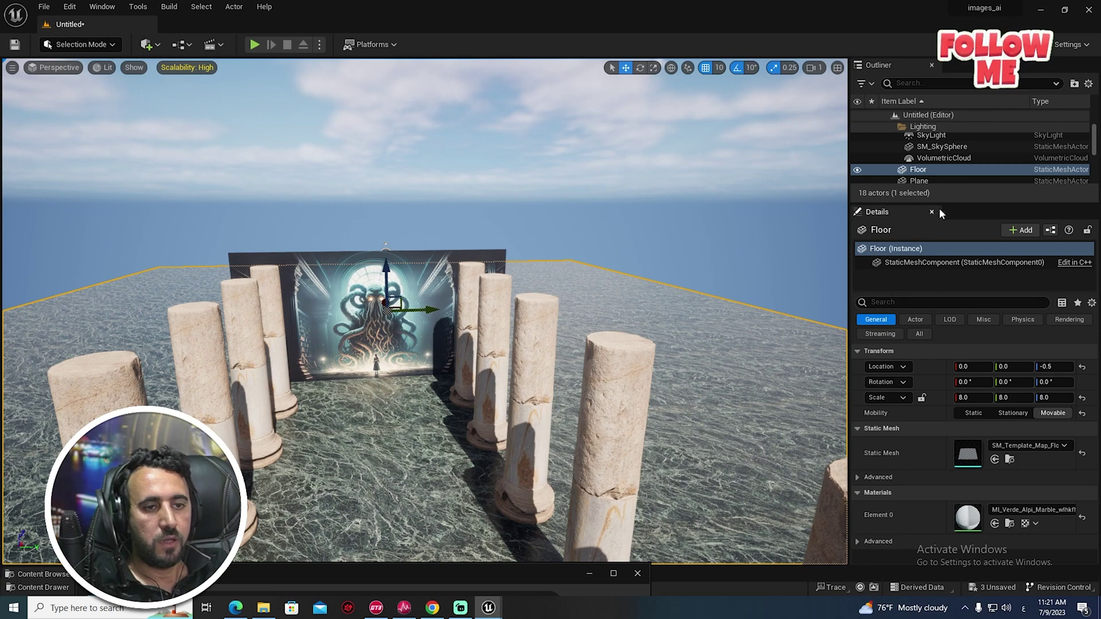
drag(945, 202, 948, 305)
scroll(953, 188, up, 3)
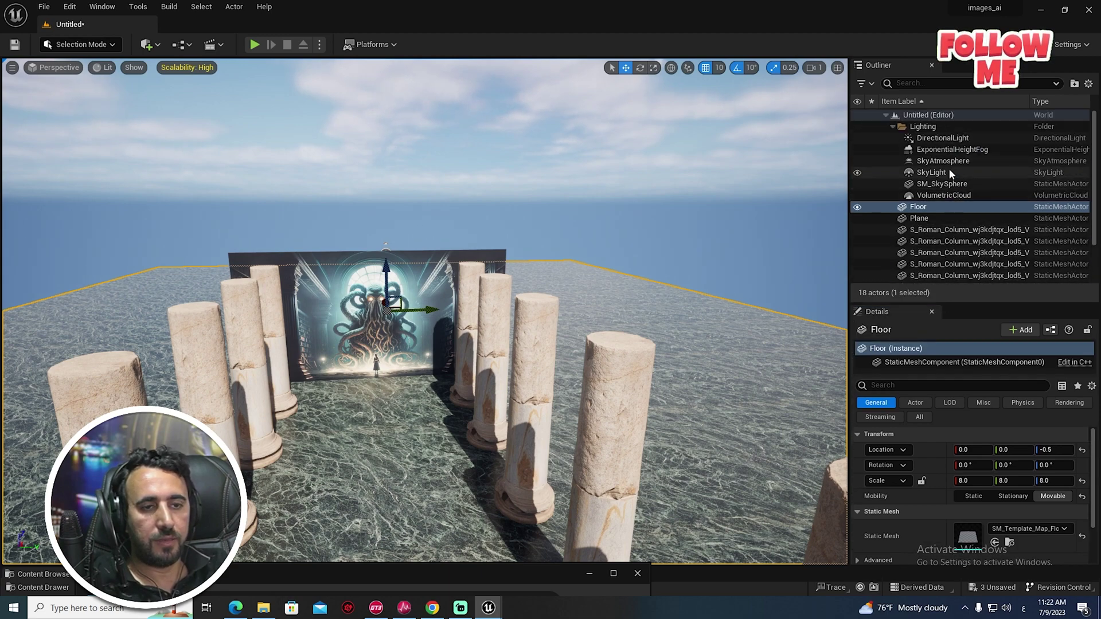
- Set the DirectionalLight's intensity to 0.5 lux and check its effect among the columns
click(946, 138)
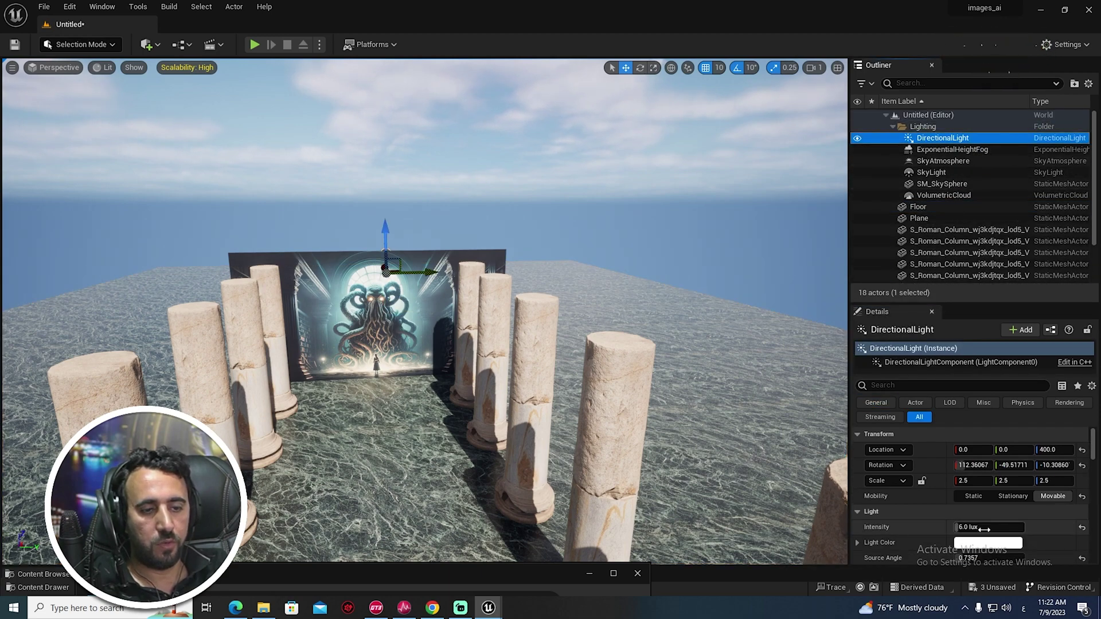
click(985, 529)
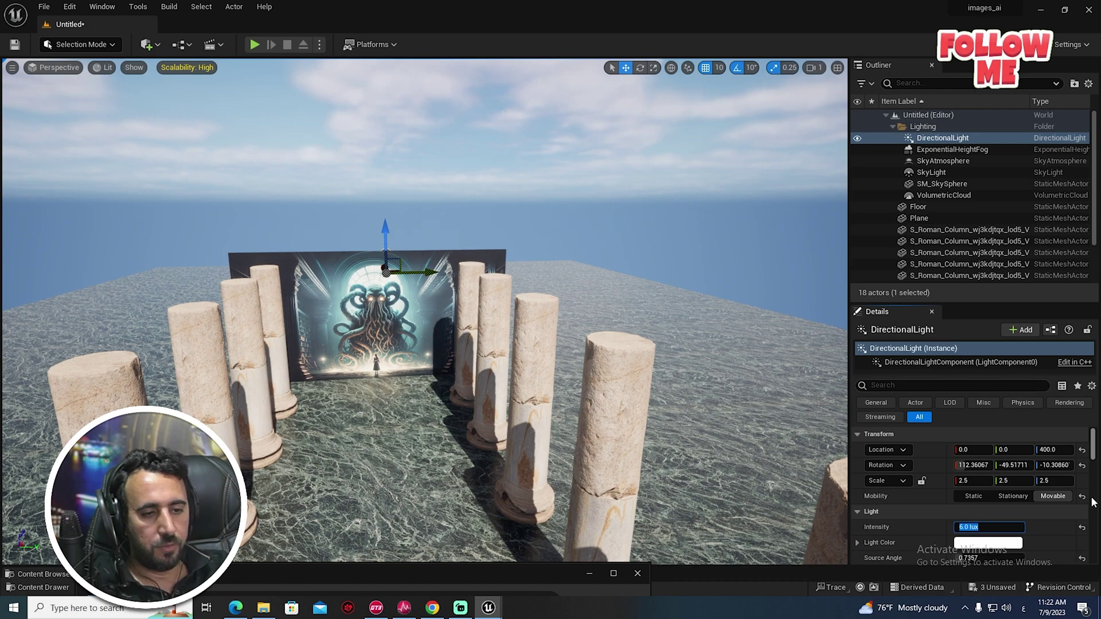
text(0.5)
key(Return)
key(w)
mouse_move(652, 511)
right_down()
mouse_move(634, 542)
mouse_move(636, 512)
right_up()
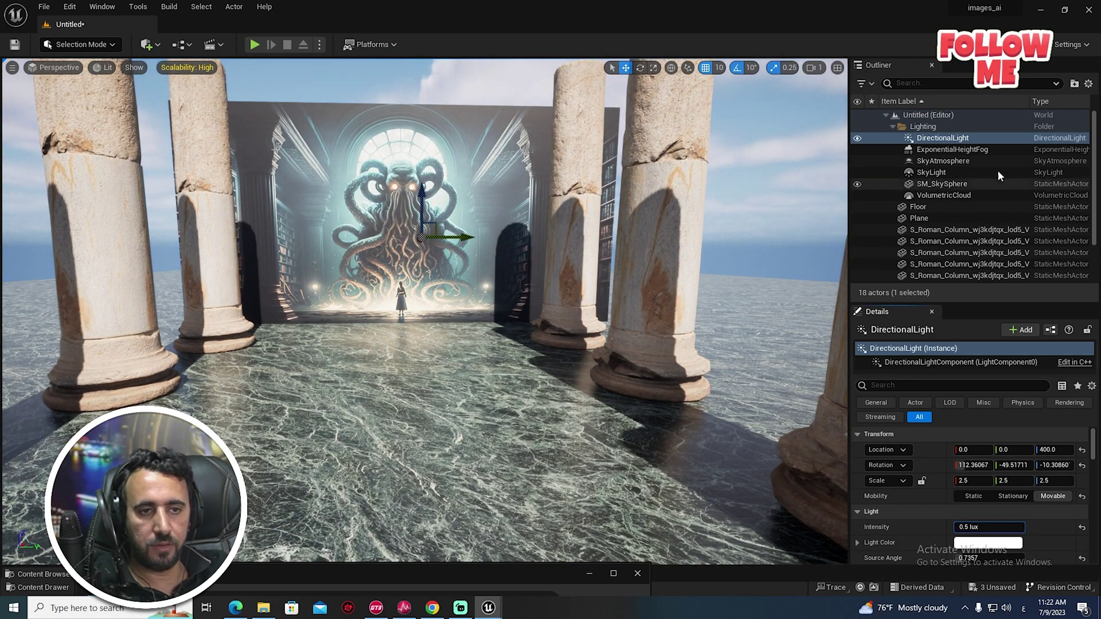
- Delete the DirectionalLight and add a point light between the column rows, raised to a height of 400
click(946, 139)
key(Delete)
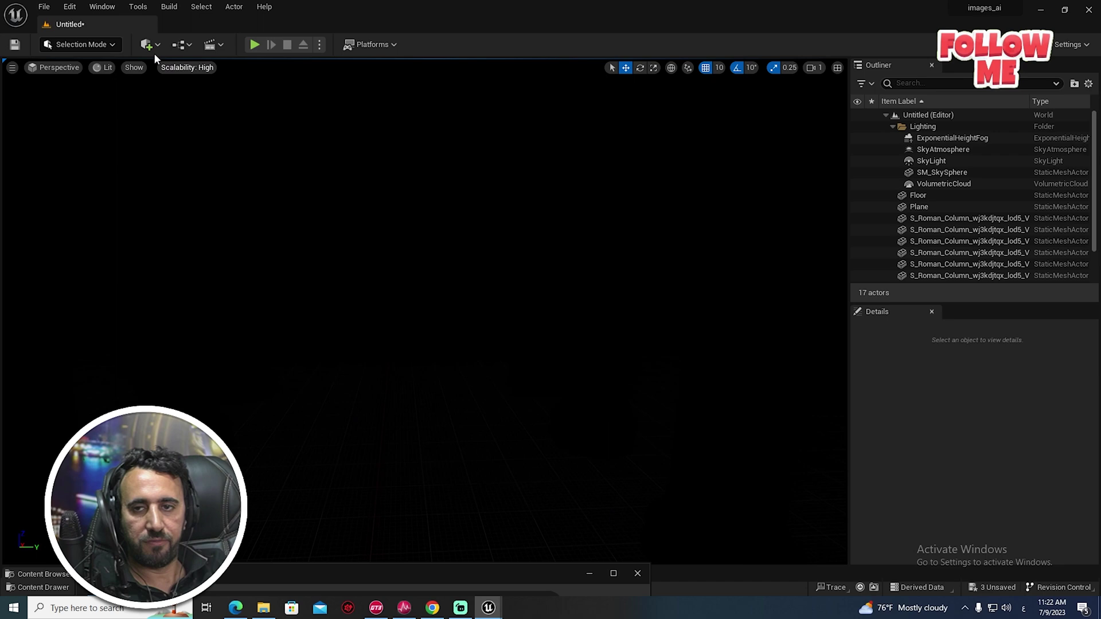
click(148, 46)
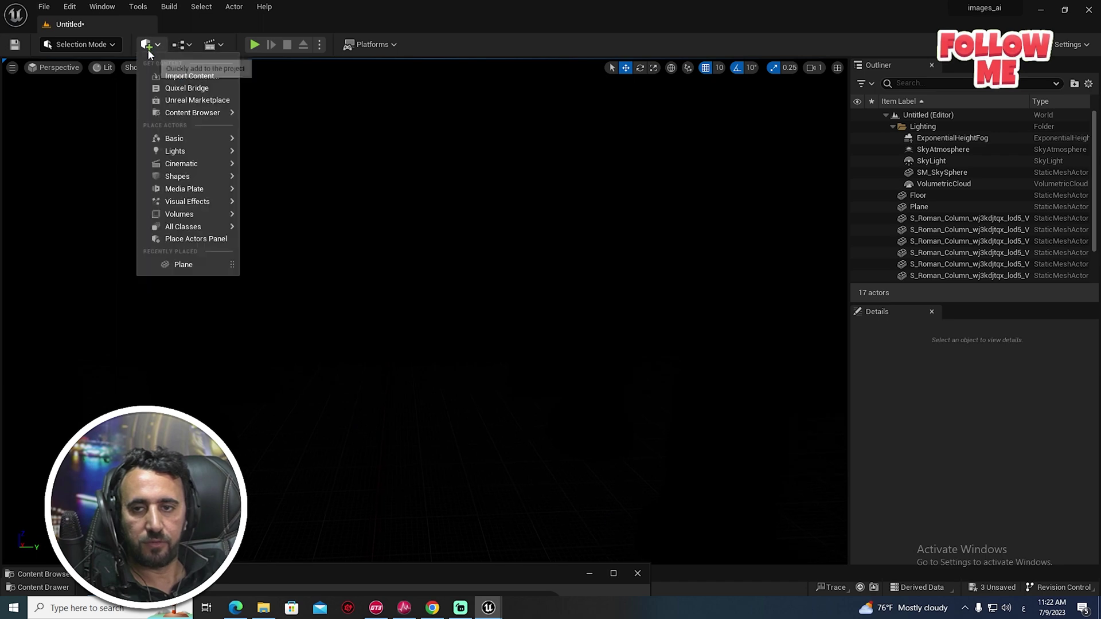
mouse_move(179, 140)
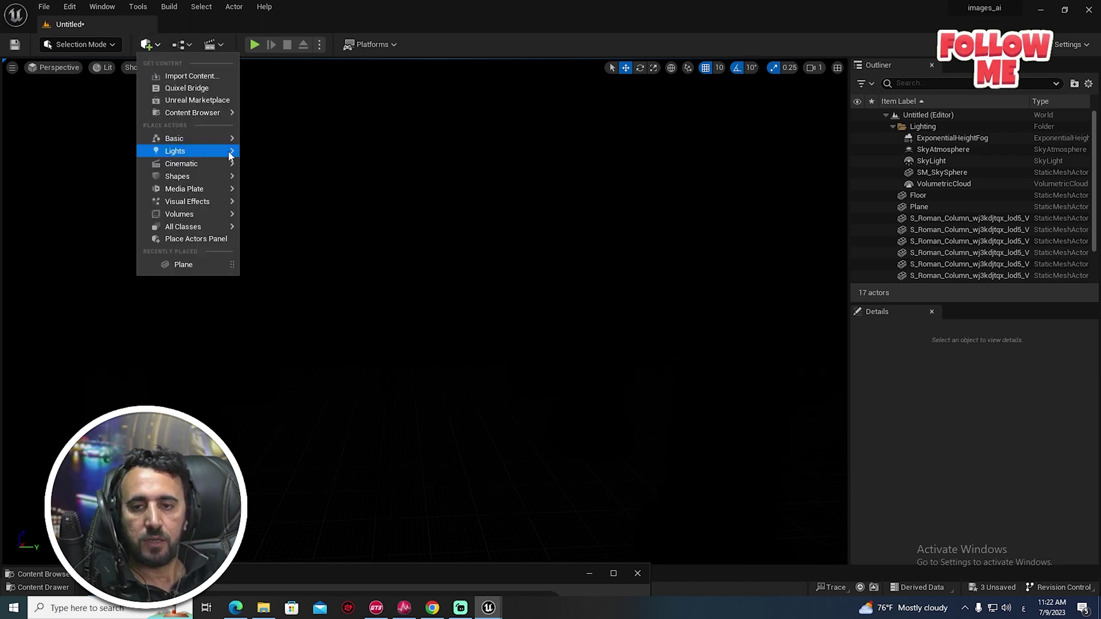
mouse_move(225, 154)
click(293, 168)
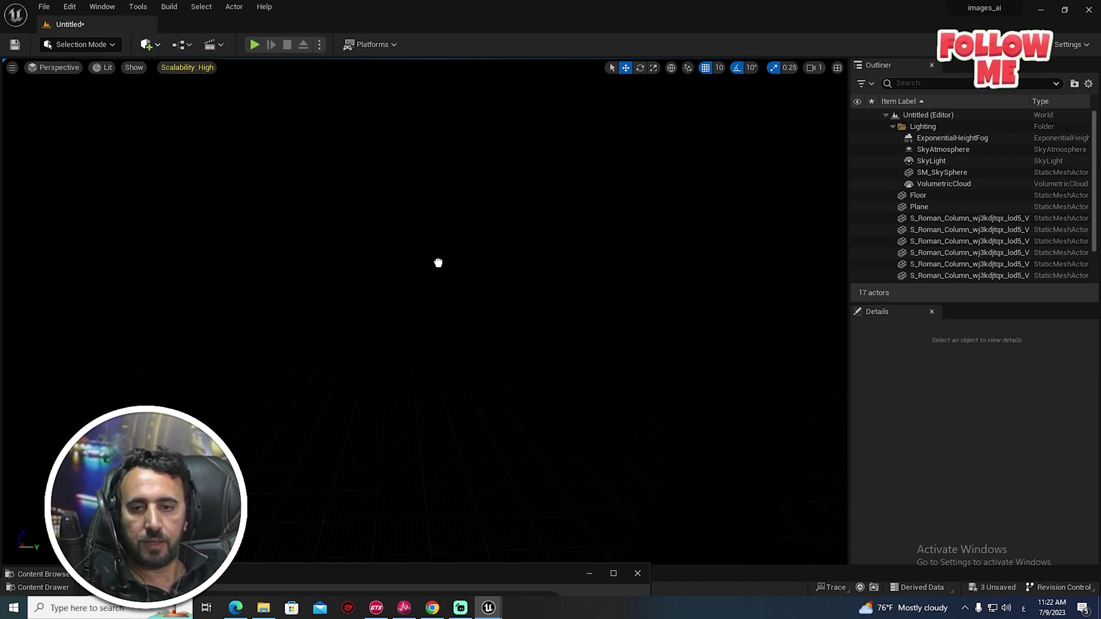
drag(403, 396, 400, 261)
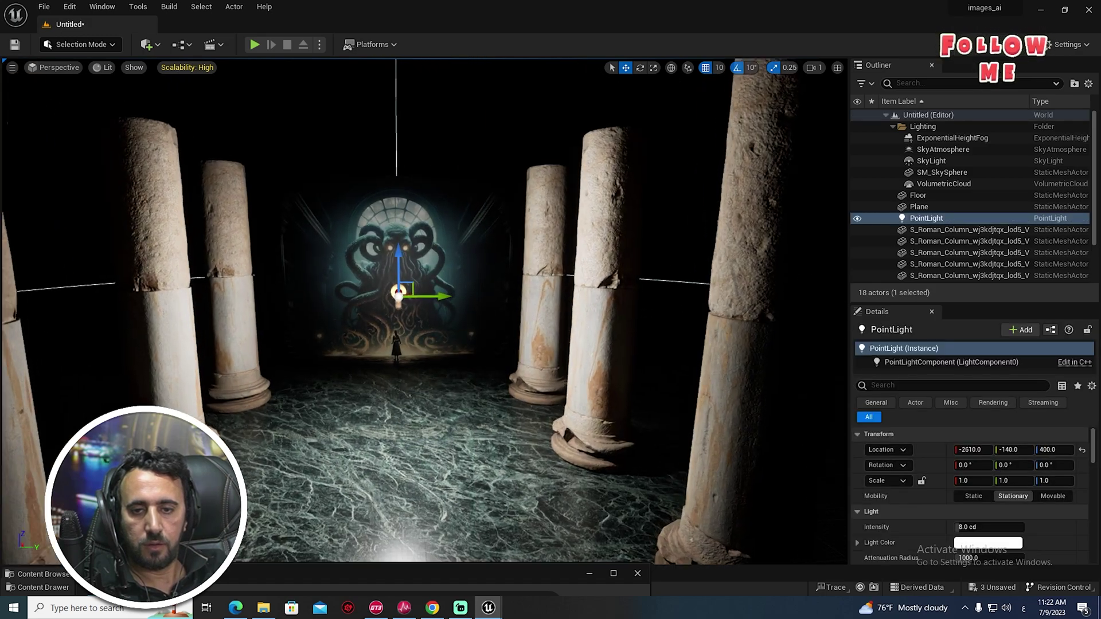
right_drag(400, 261, 350, 295)
drag(385, 337, 305, 359)
right_drag(306, 359, 402, 342)
drag(319, 368, 372, 326)
right_drag(372, 327, 373, 367)
- Find the auto exposure options in the Project Settings and disable Auto Exposure in the default rendering settings
click(70, 7)
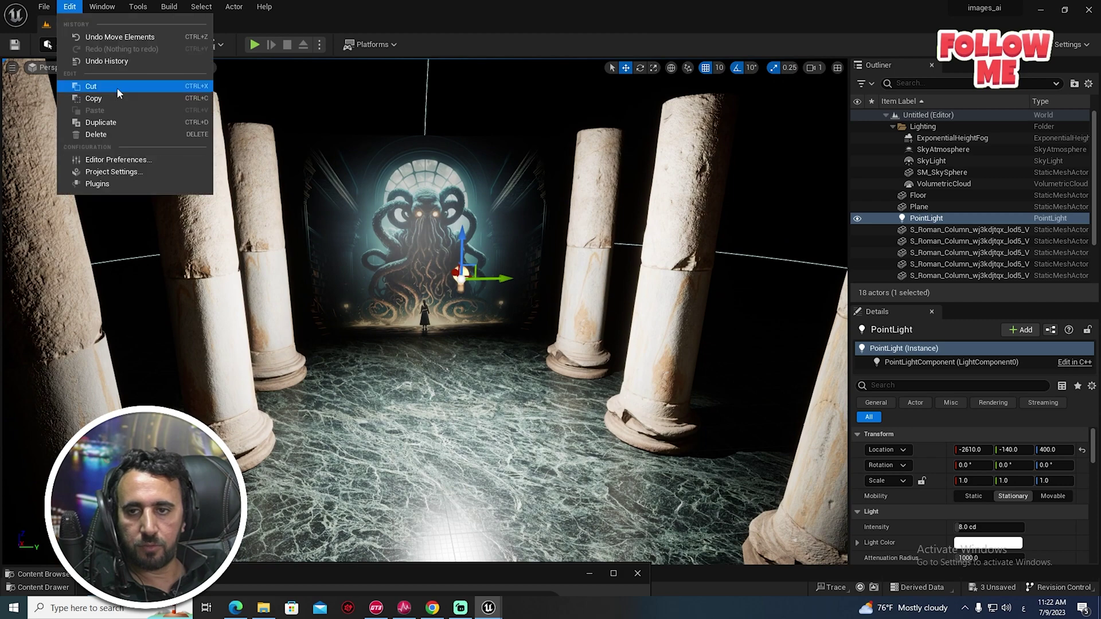
mouse_move(101, 6)
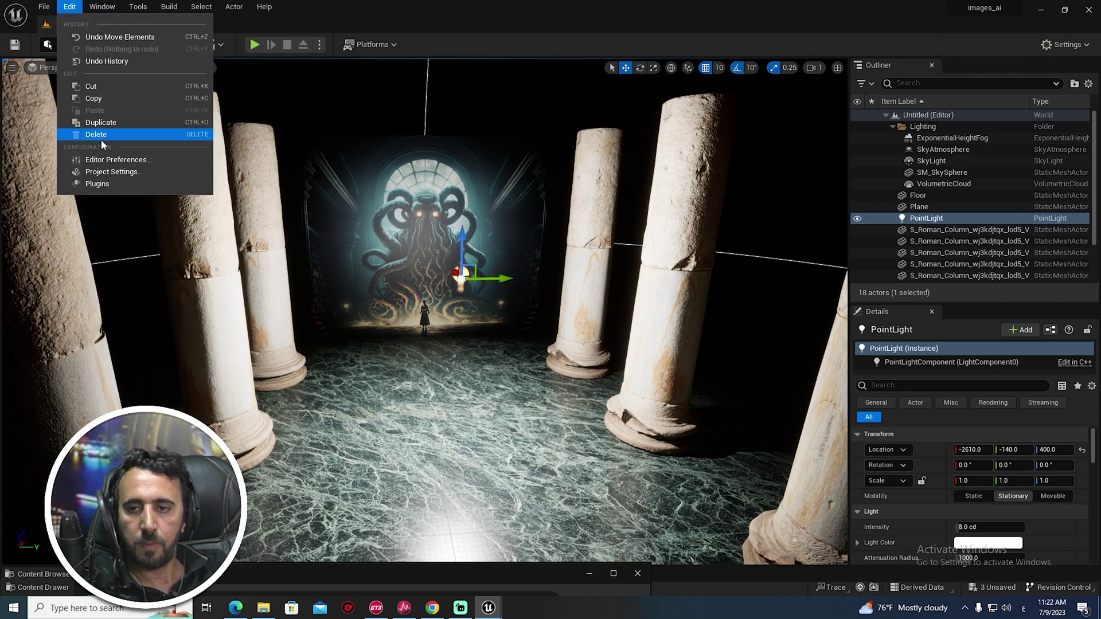
click(119, 172)
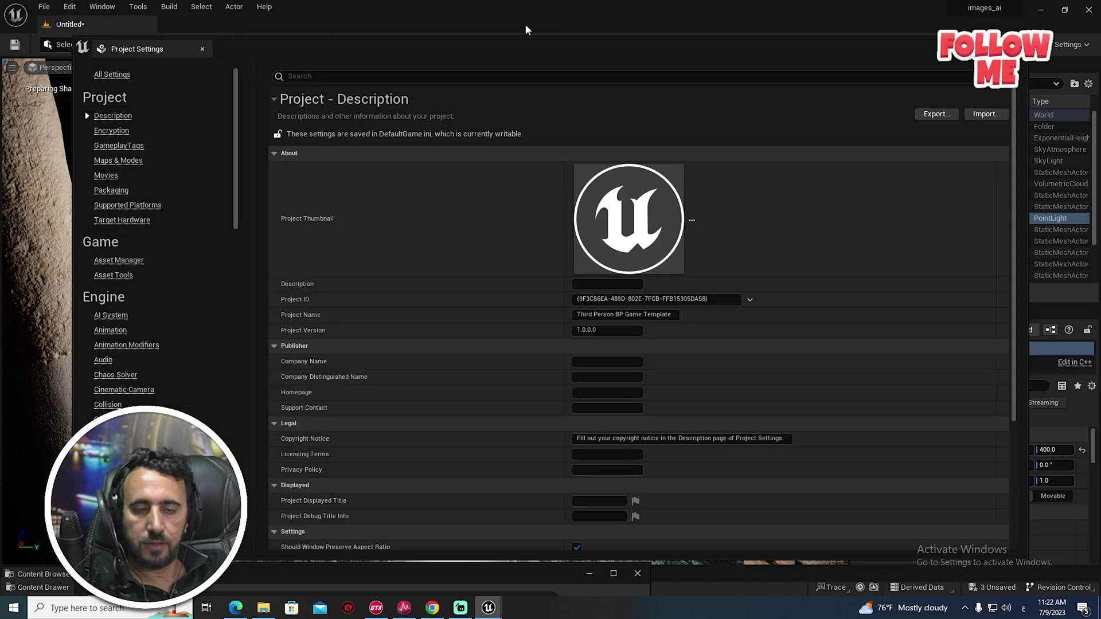
text(ق)
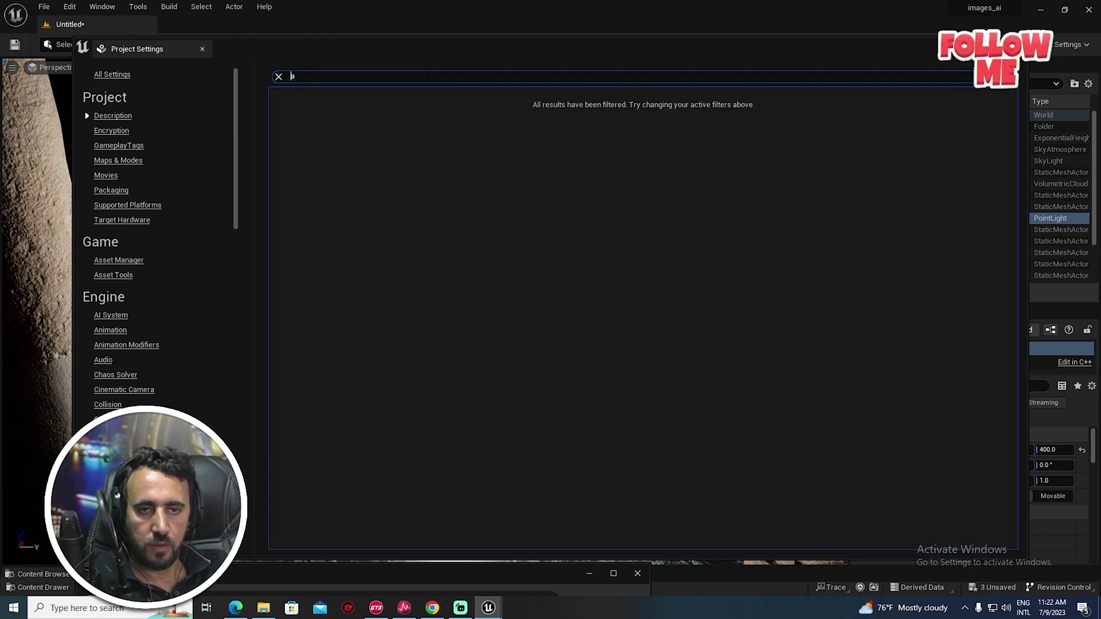
text(utoex)
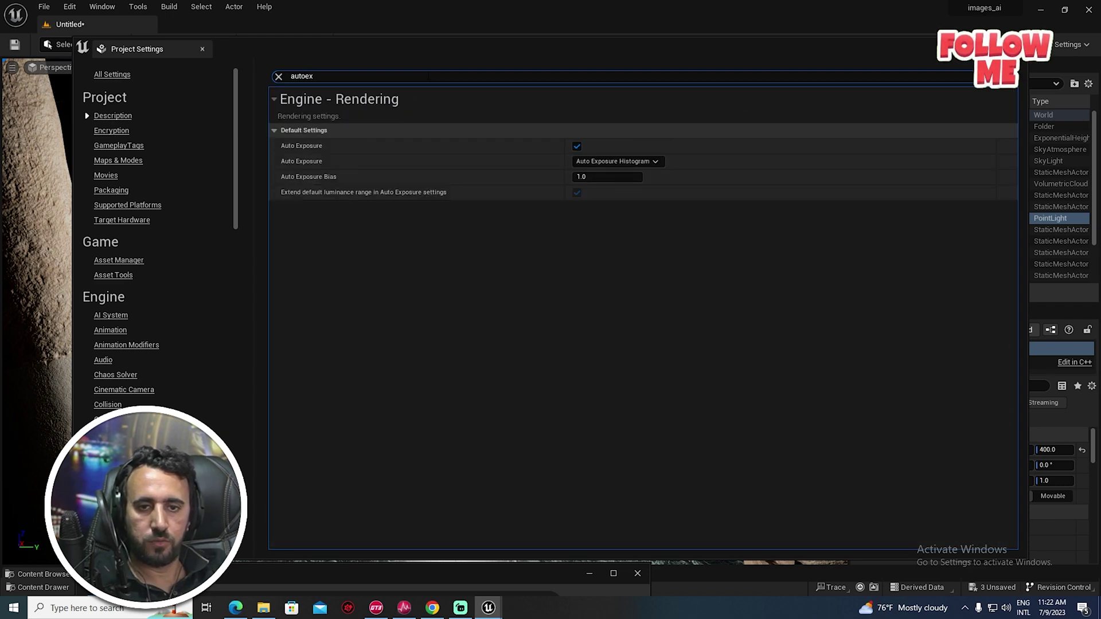
click(577, 146)
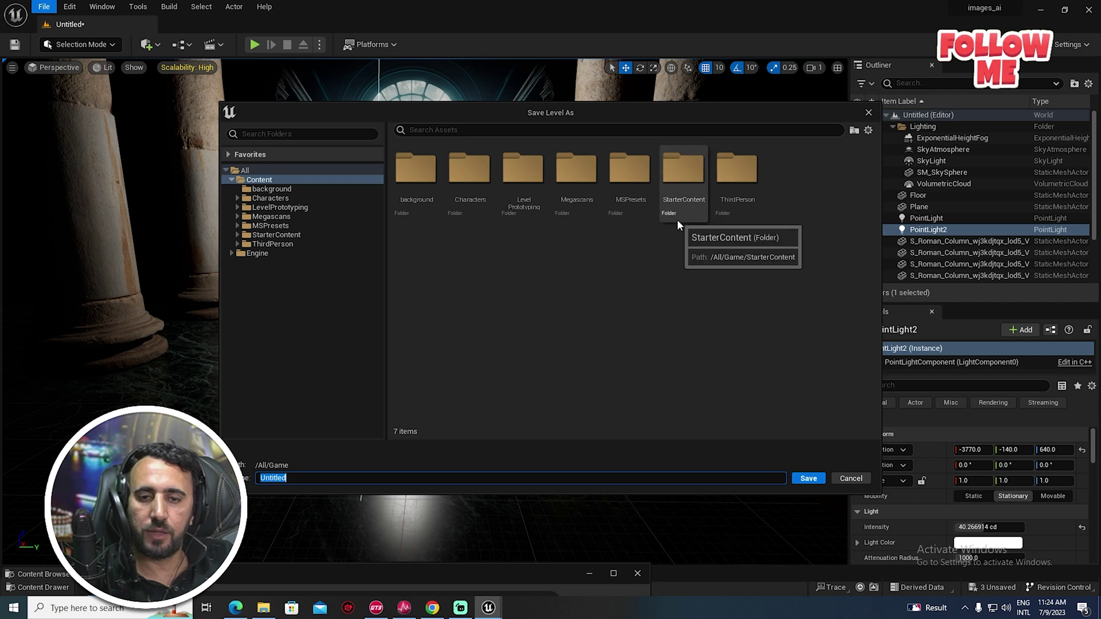
- Save the level as map1 in the Content folder
text(map1)
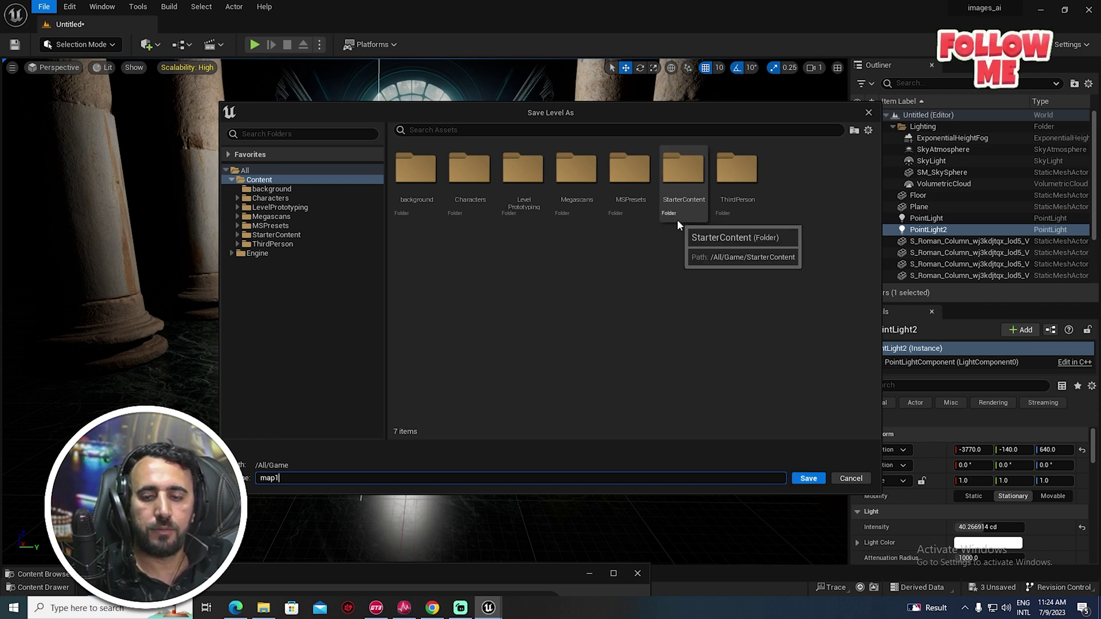
key(Return)
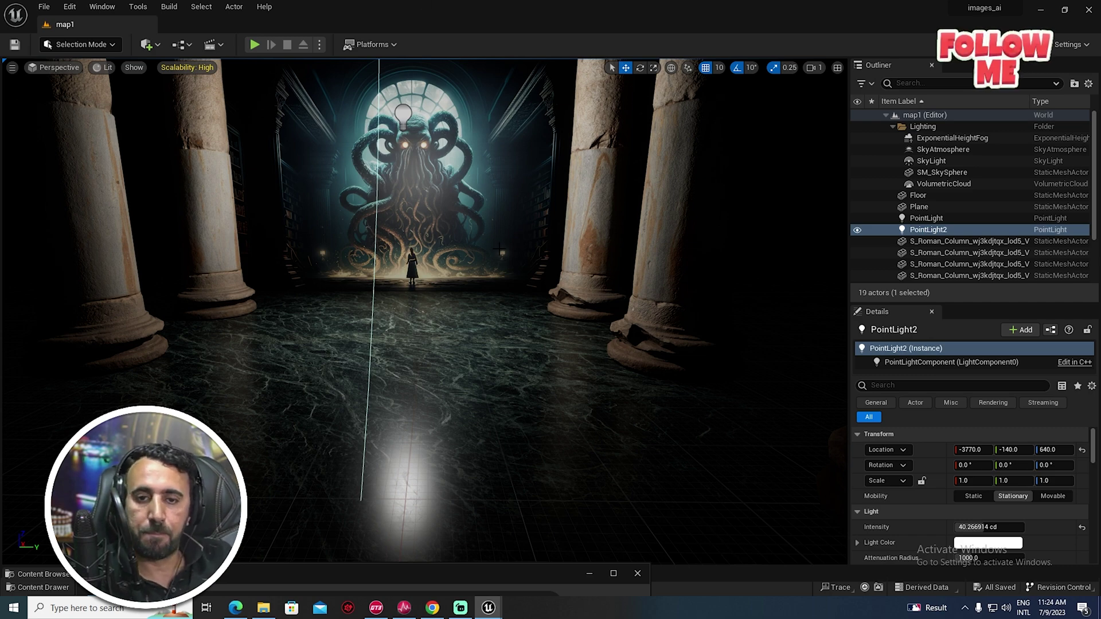
right_drag(677, 220, 677, 247)
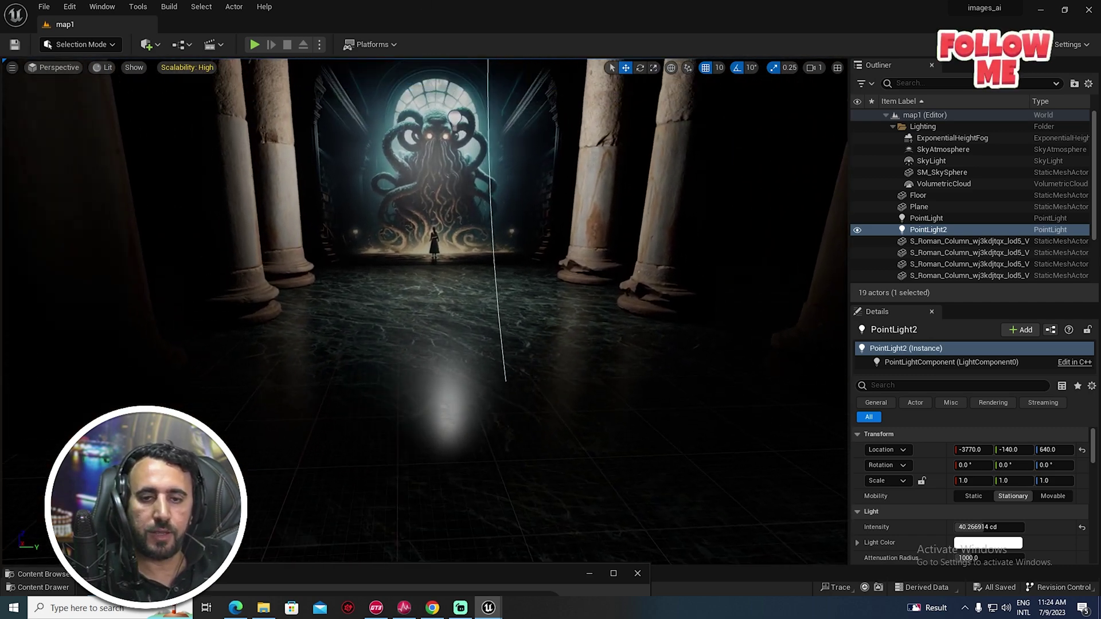
- Open Quixel Bridge at full size and browse the Historical surfaces and the Historical 3D assets for props
click(102, 7)
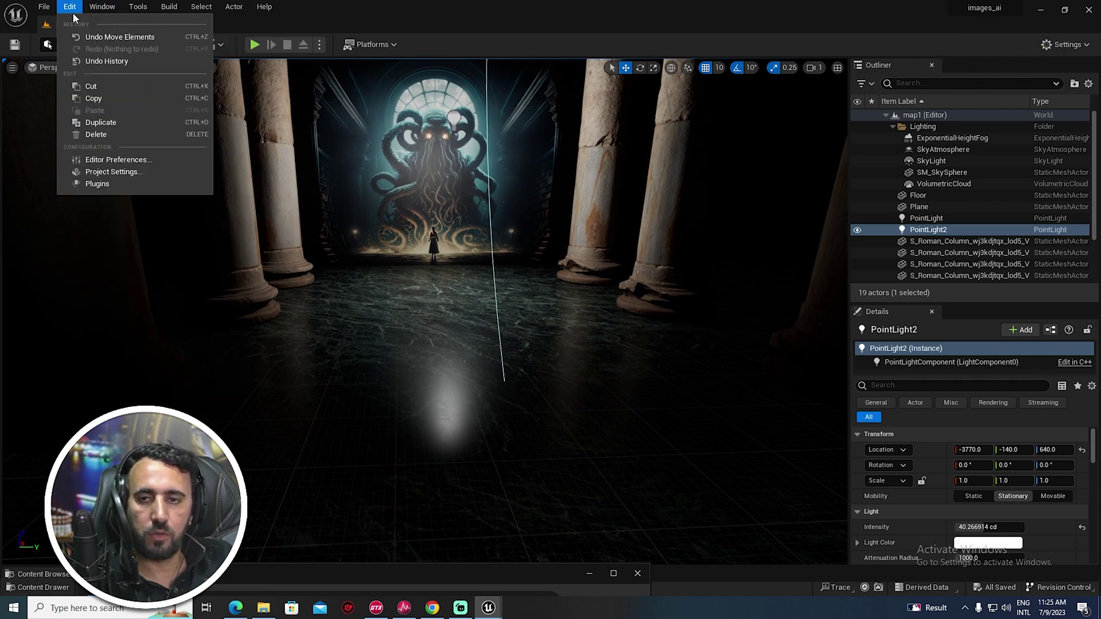
click(154, 342)
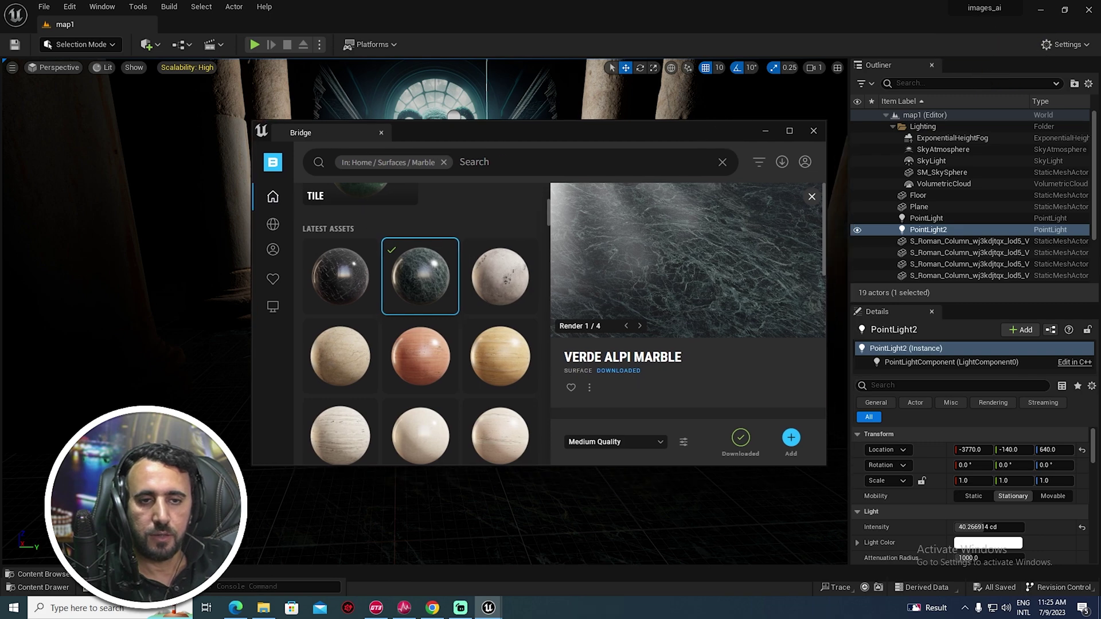
click(790, 131)
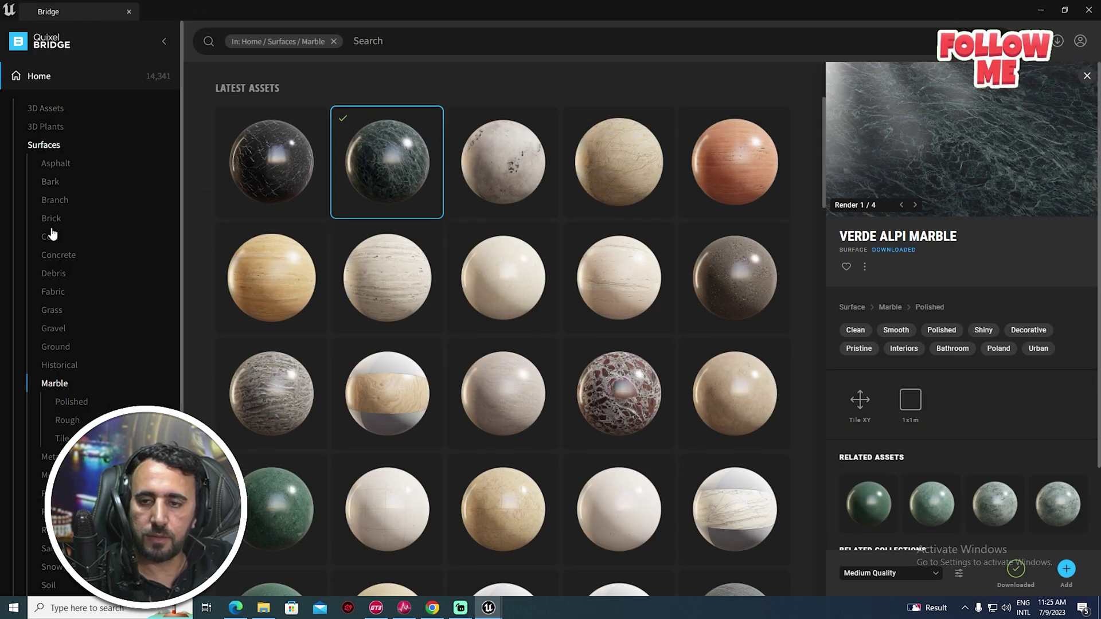
click(71, 370)
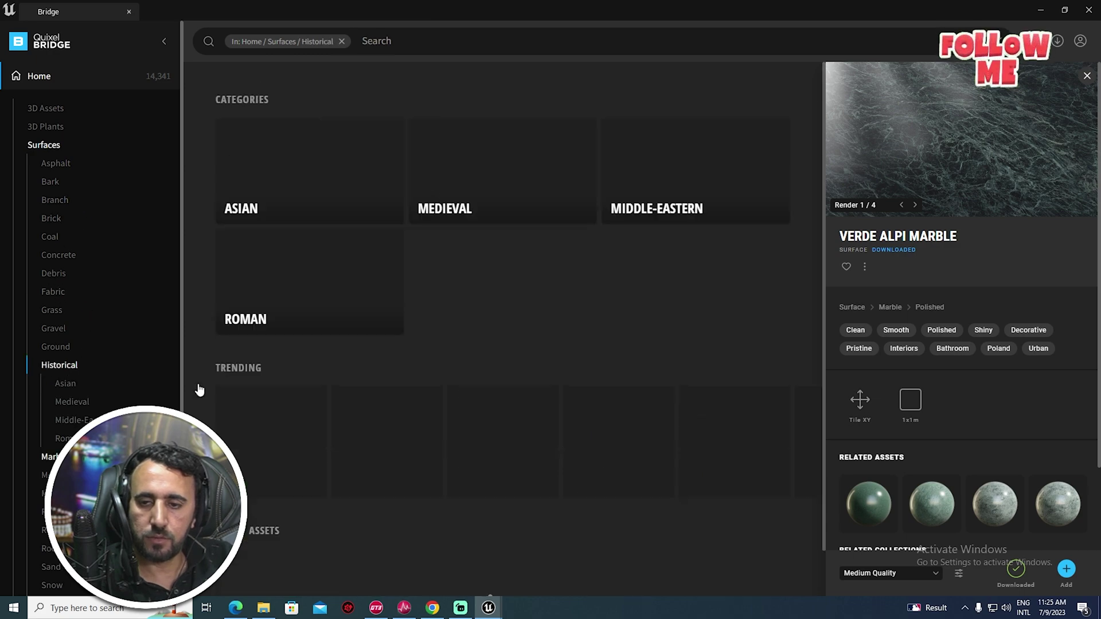
scroll(572, 348, down, 3)
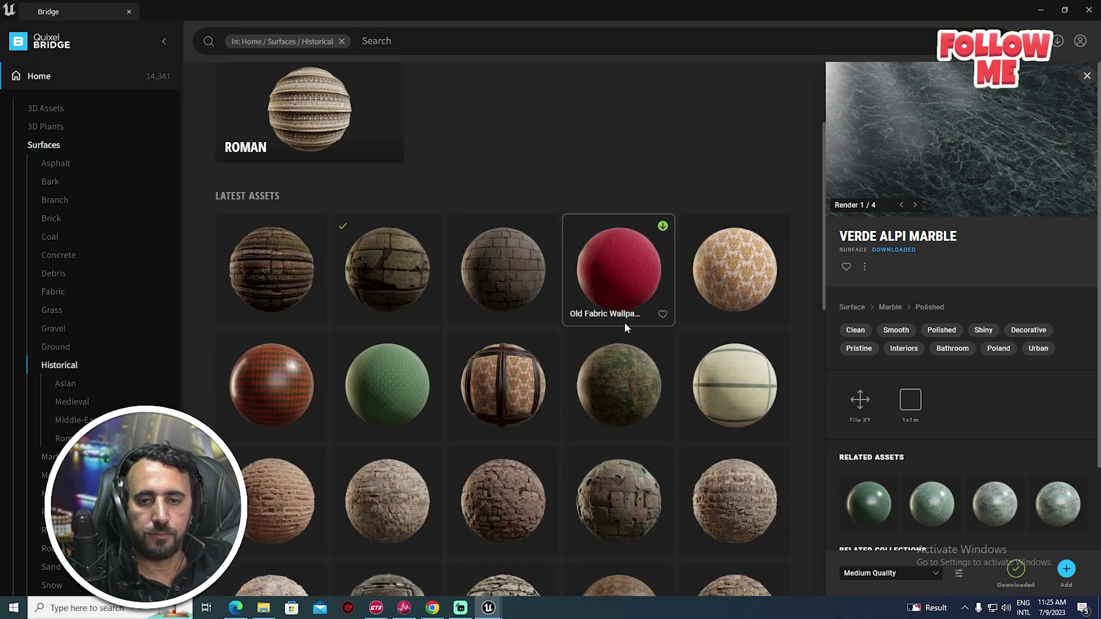
scroll(636, 325, down, 10)
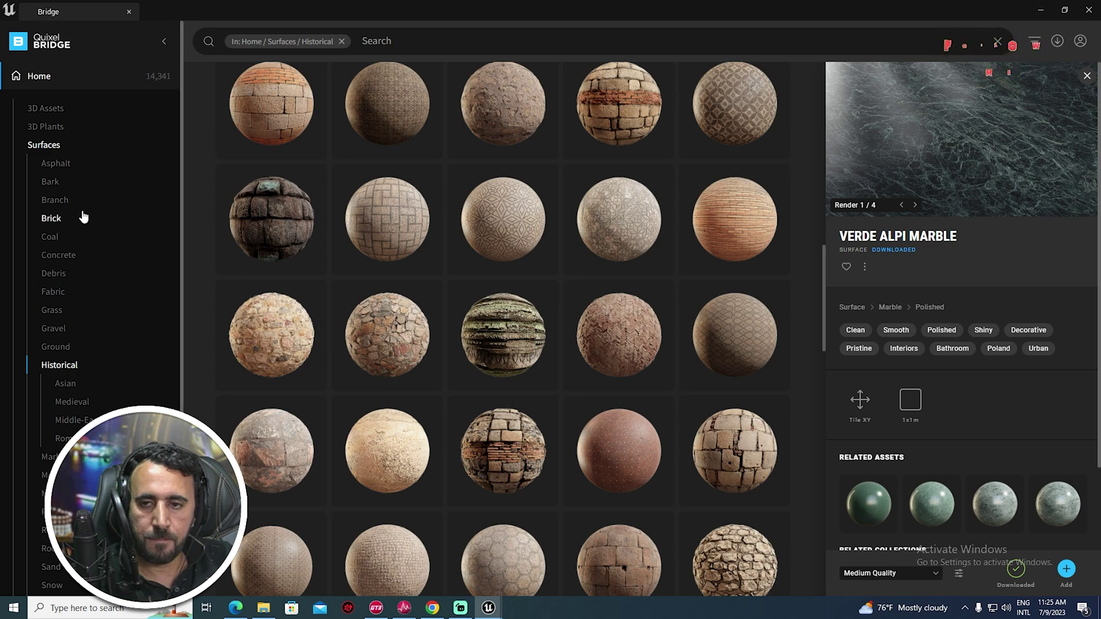
click(52, 111)
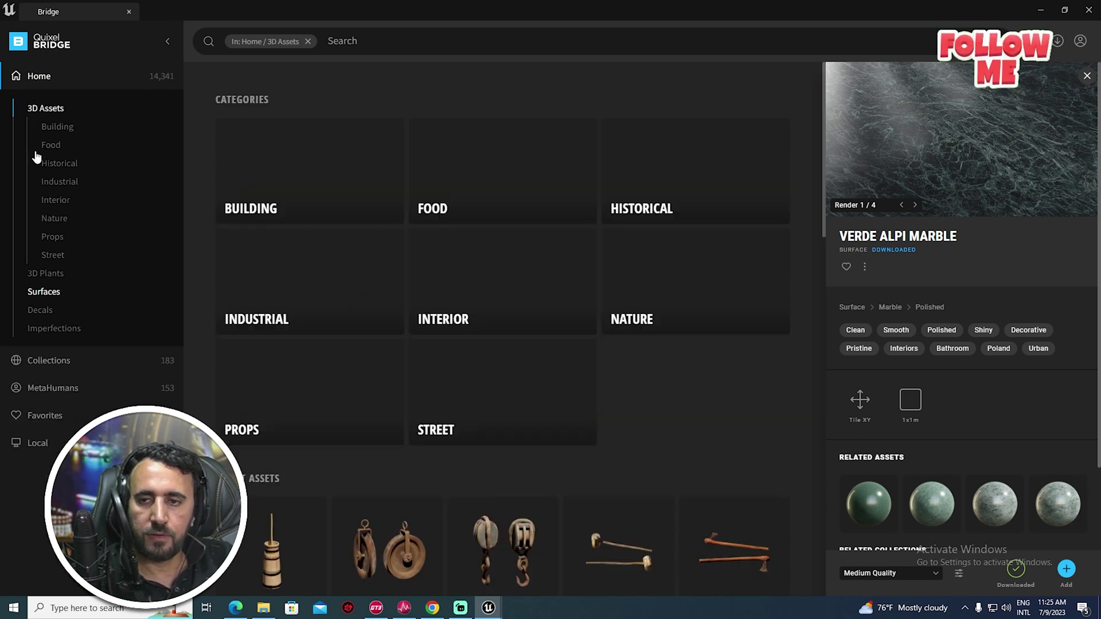
click(68, 171)
scroll(607, 356, down, 8)
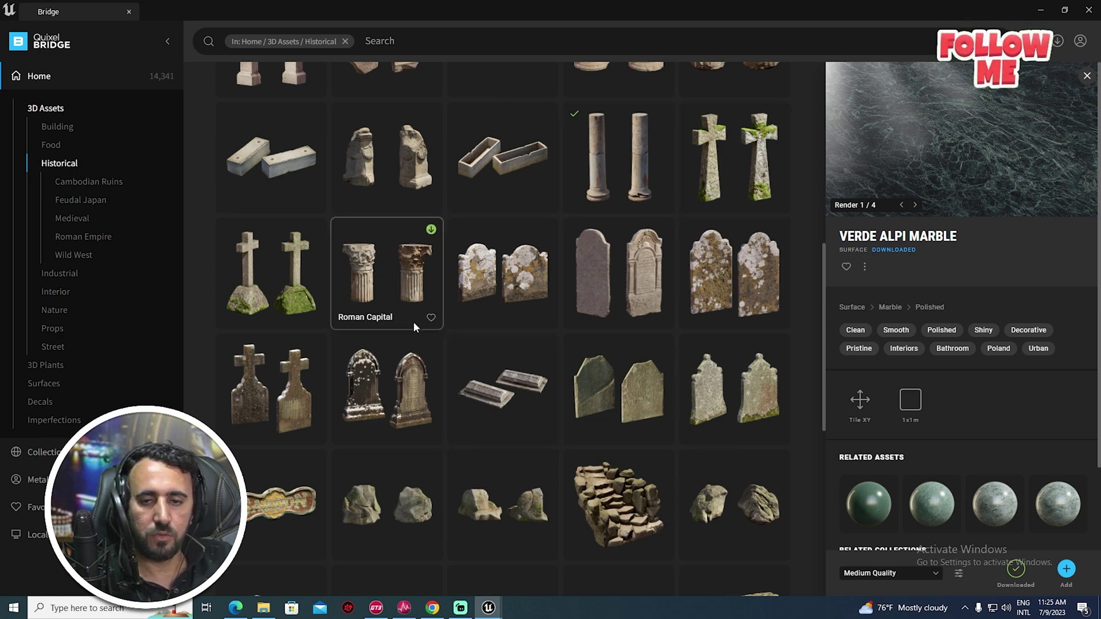
scroll(542, 420, down, 15)
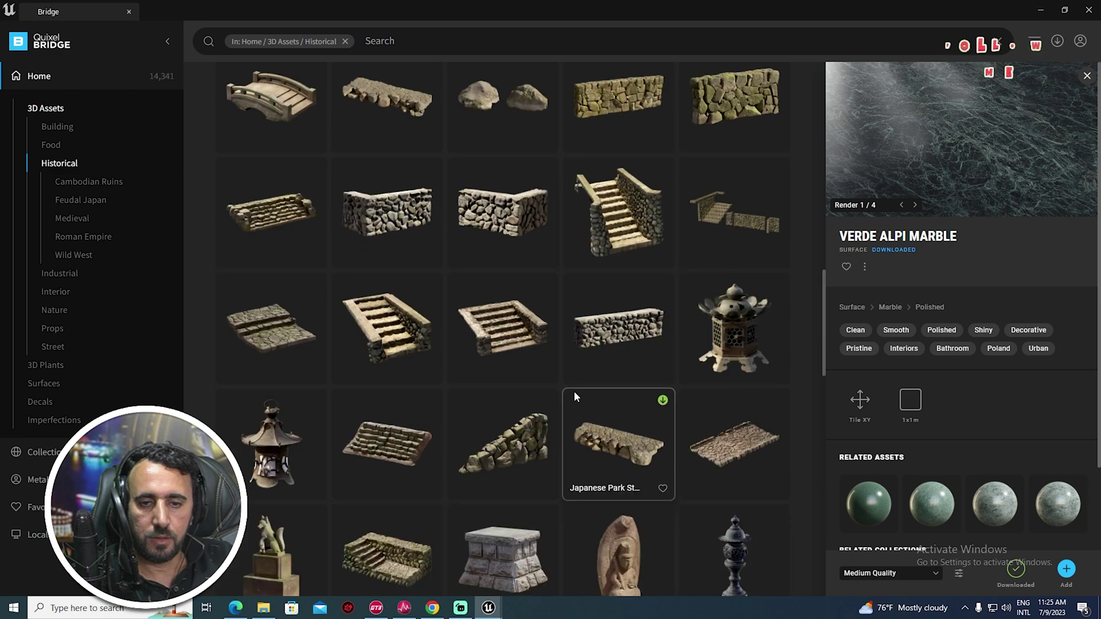
scroll(573, 390, down, 1)
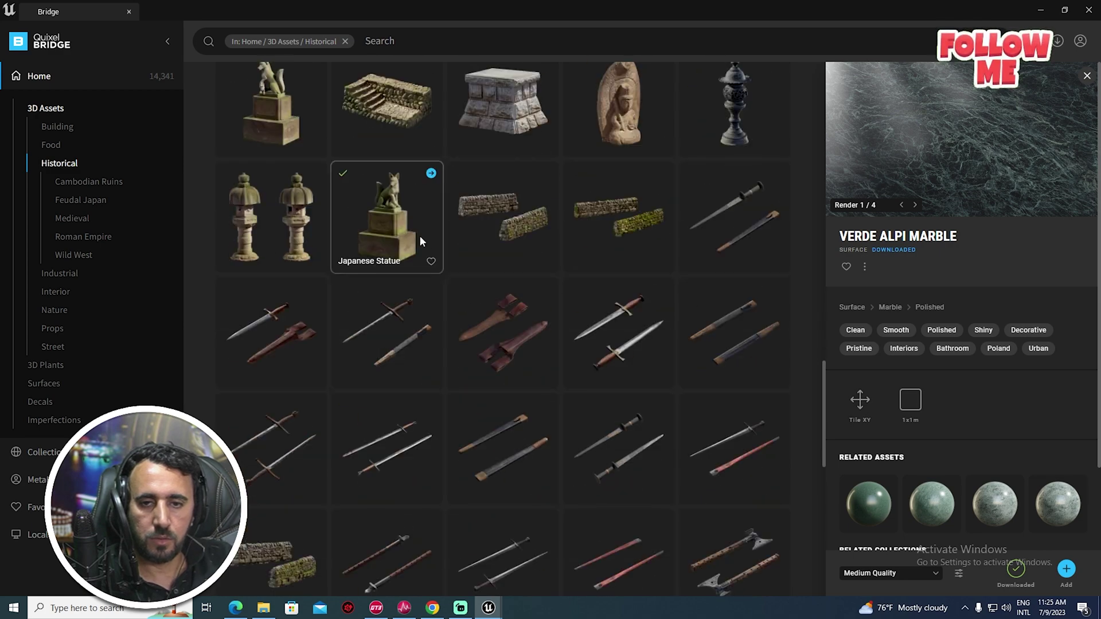
- Place the Japanese Statue at Medium Quality beside the column row, scale it uniformly to 3, and move the Bridge window out of the way
double_click(686, 13)
drag(584, 70, 748, 105)
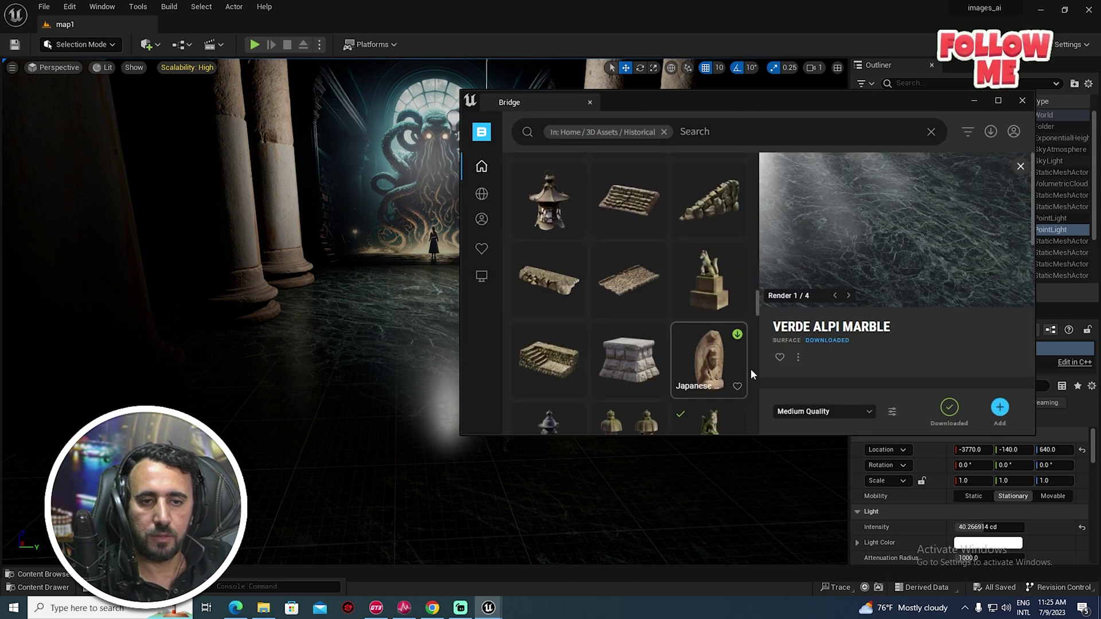
scroll(680, 361, down, 2)
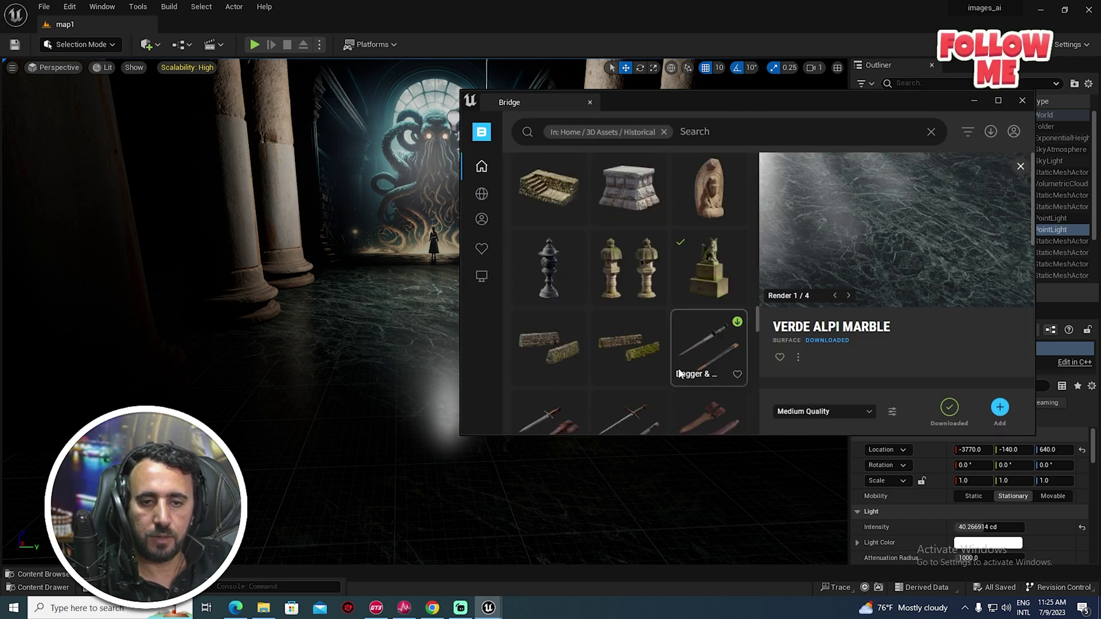
drag(679, 368, 370, 396)
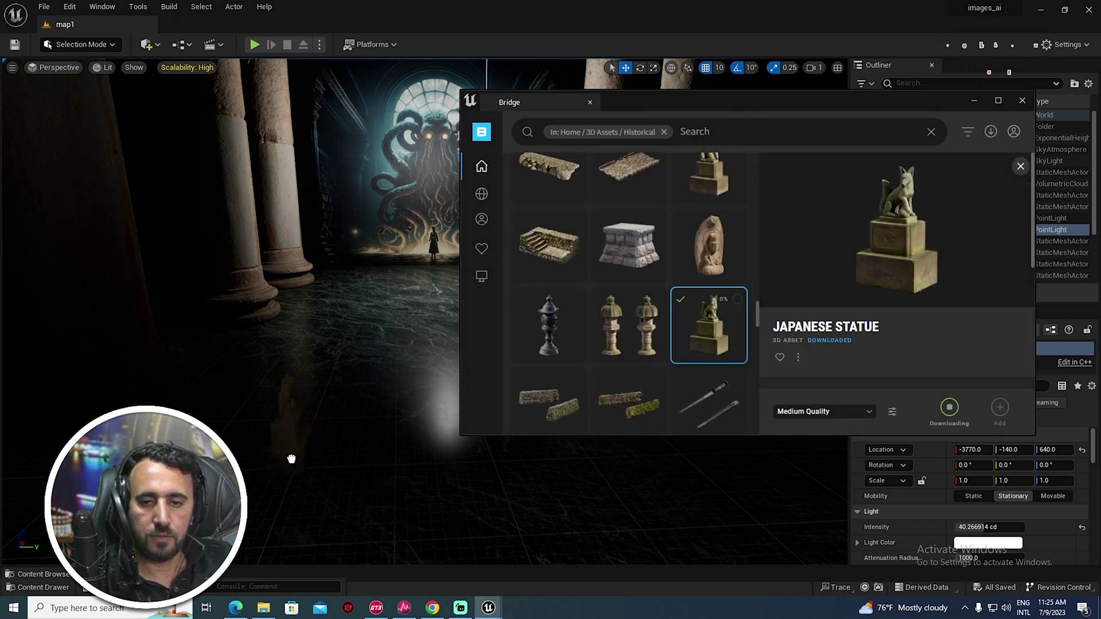
drag(289, 457, 282, 466)
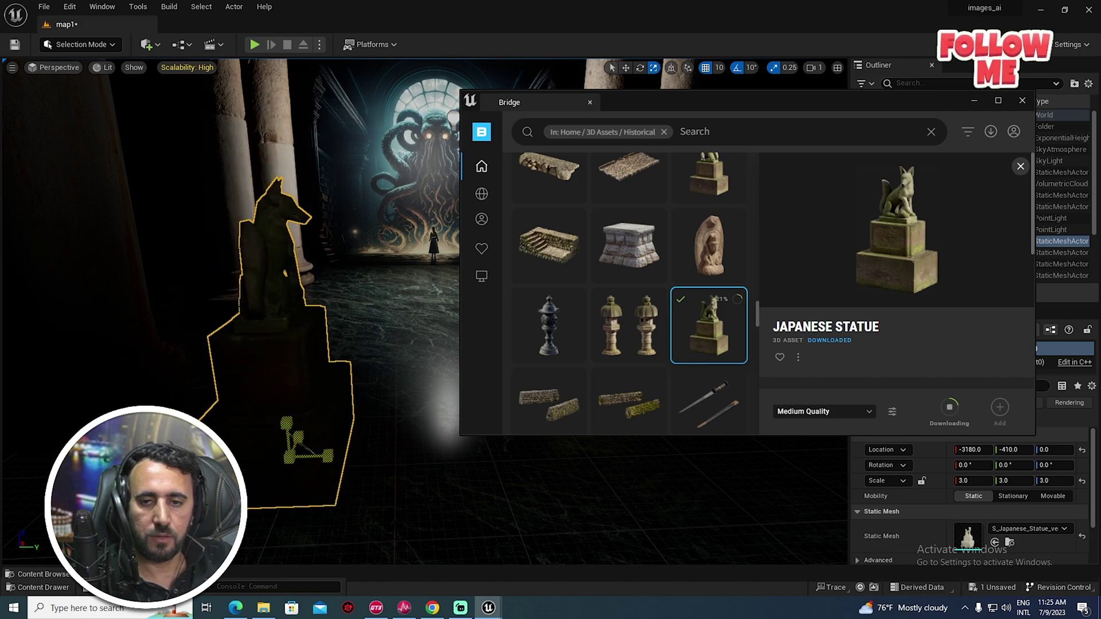
drag(705, 108, 1100, 118)
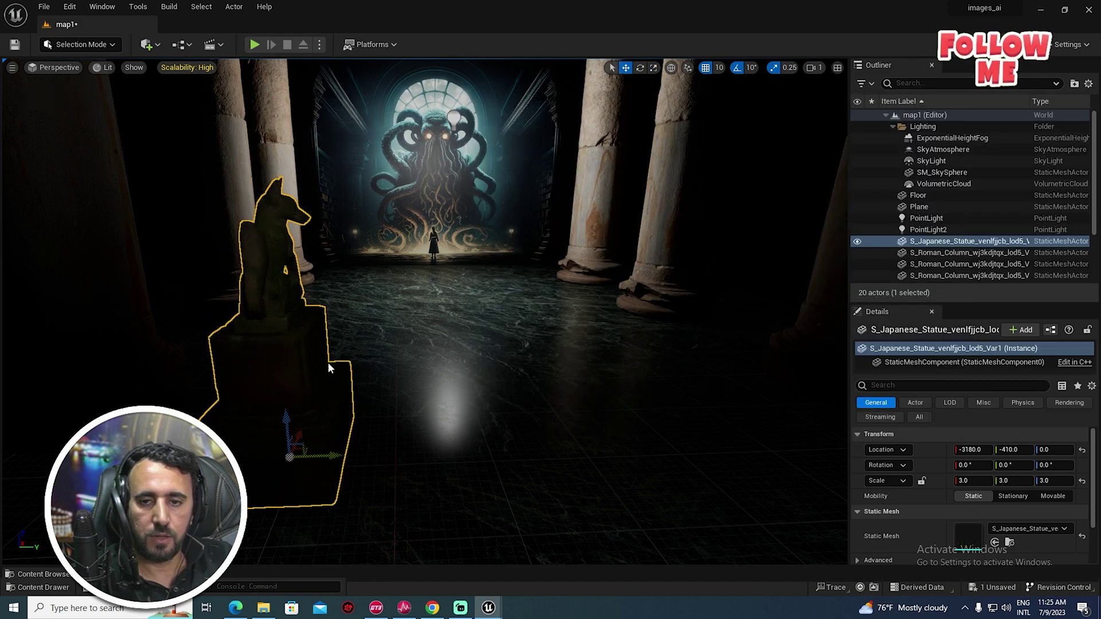
- Move the statue away from the background image to about X -3700 and place a copy on the opposite side at Y 120
right_drag(330, 367, 252, 442)
drag(516, 281, 454, 333)
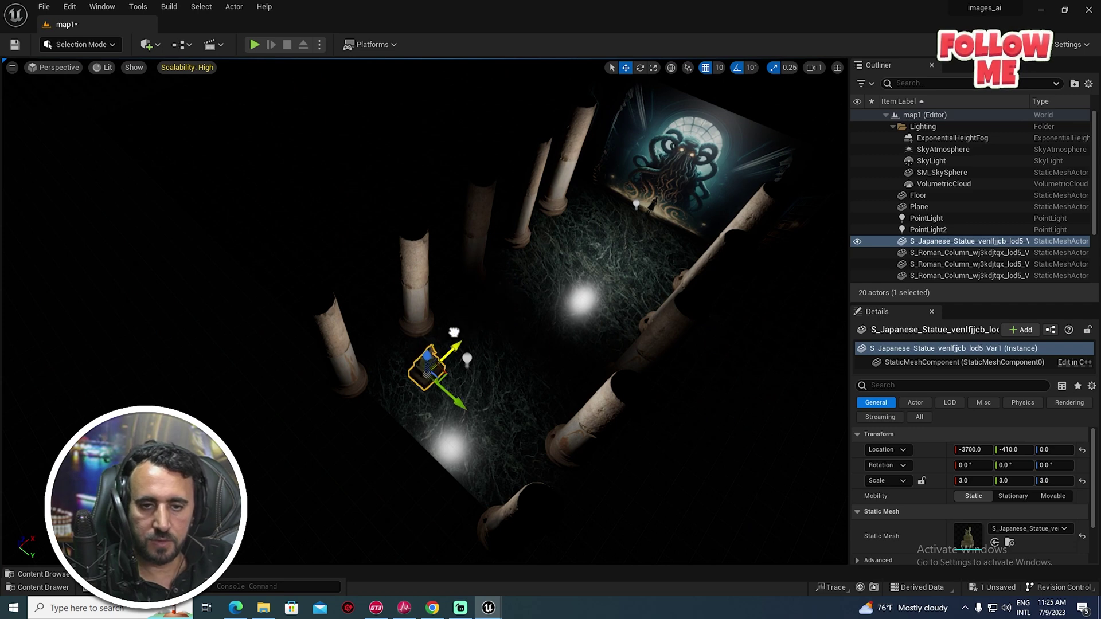
alt+shift+drag(472, 416, 533, 479)
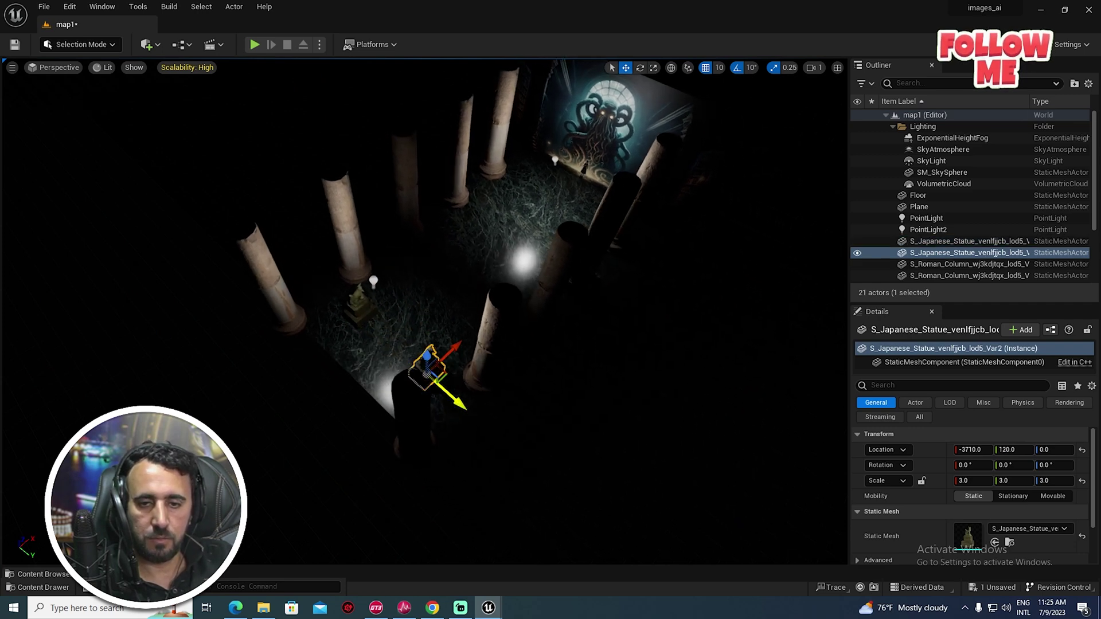
- Rotate the copied statue about 190° around its vertical axis and check its orientation up close
key(e)
drag(459, 428, 428, 443)
drag(494, 391, 363, 403)
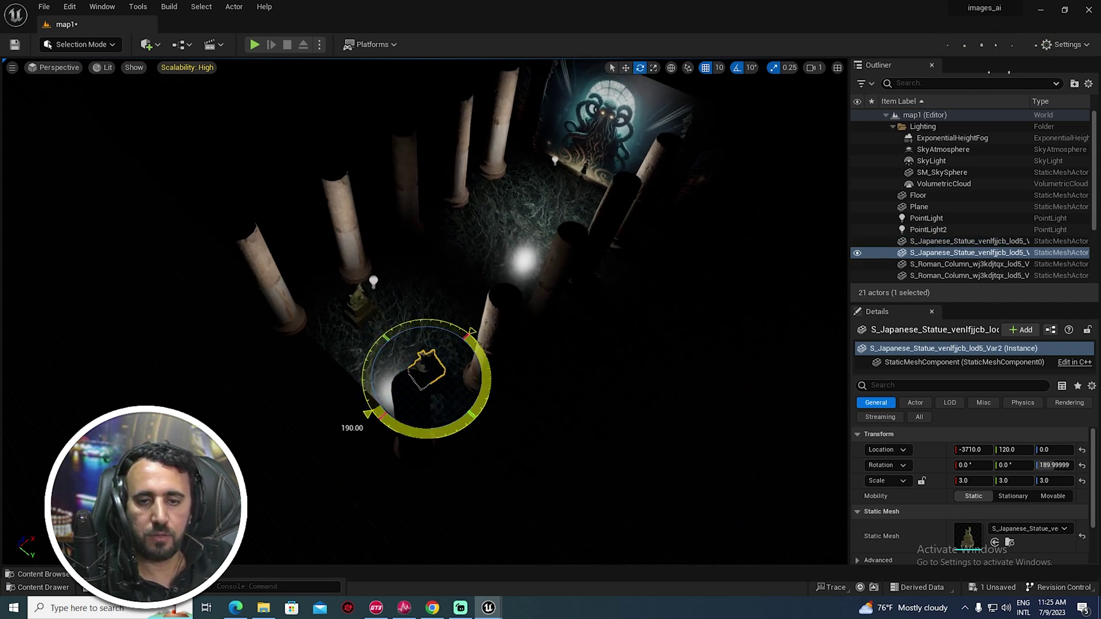
key(w)
right_drag(369, 414, 504, 344)
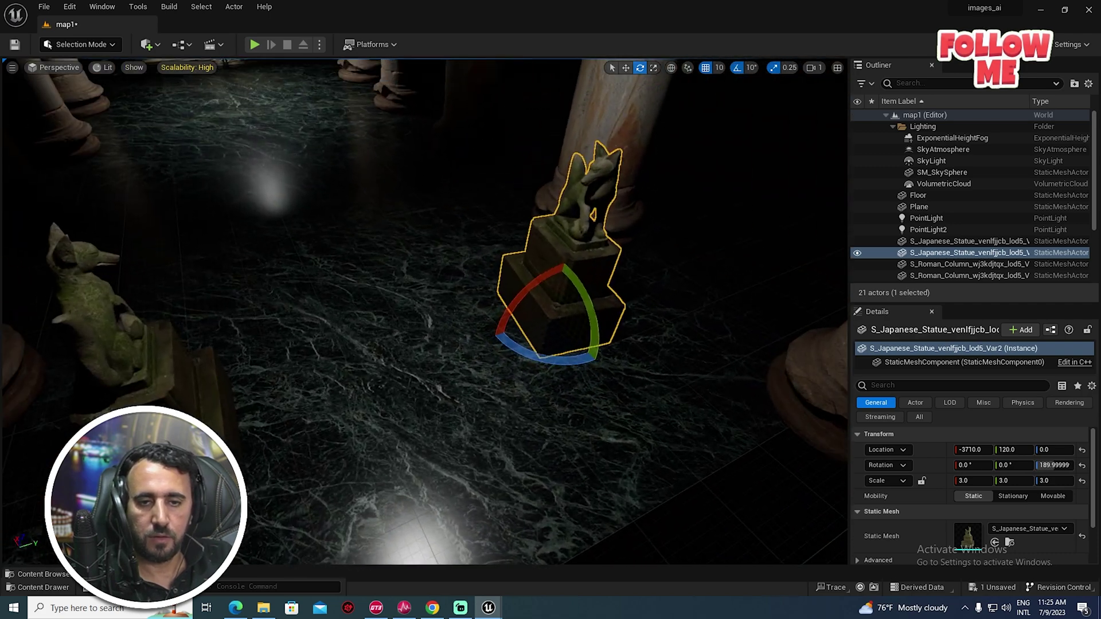
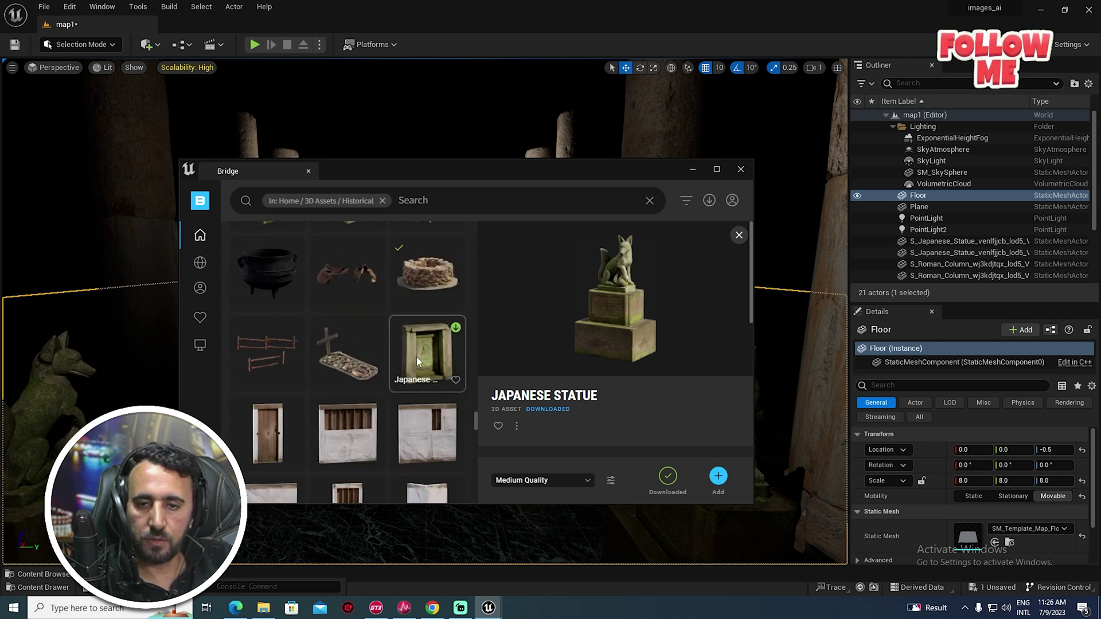
- Browse the Historical 3D assets in Quixel Bridge for further props, with the Bridge window at full size
scroll(416, 359, down, 10)
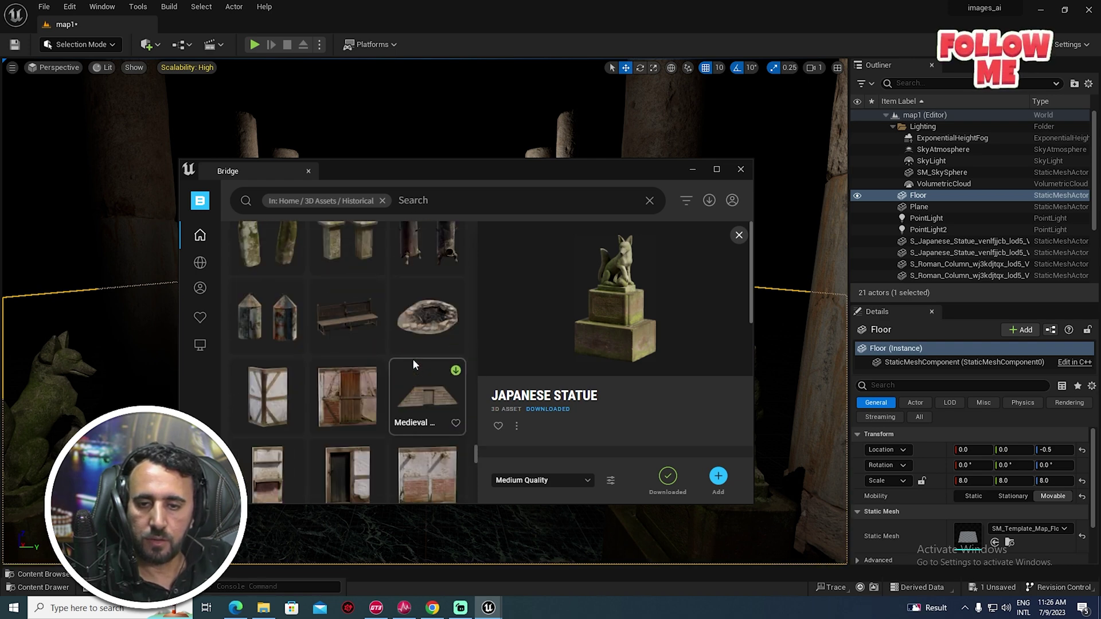
scroll(413, 363, down, 10)
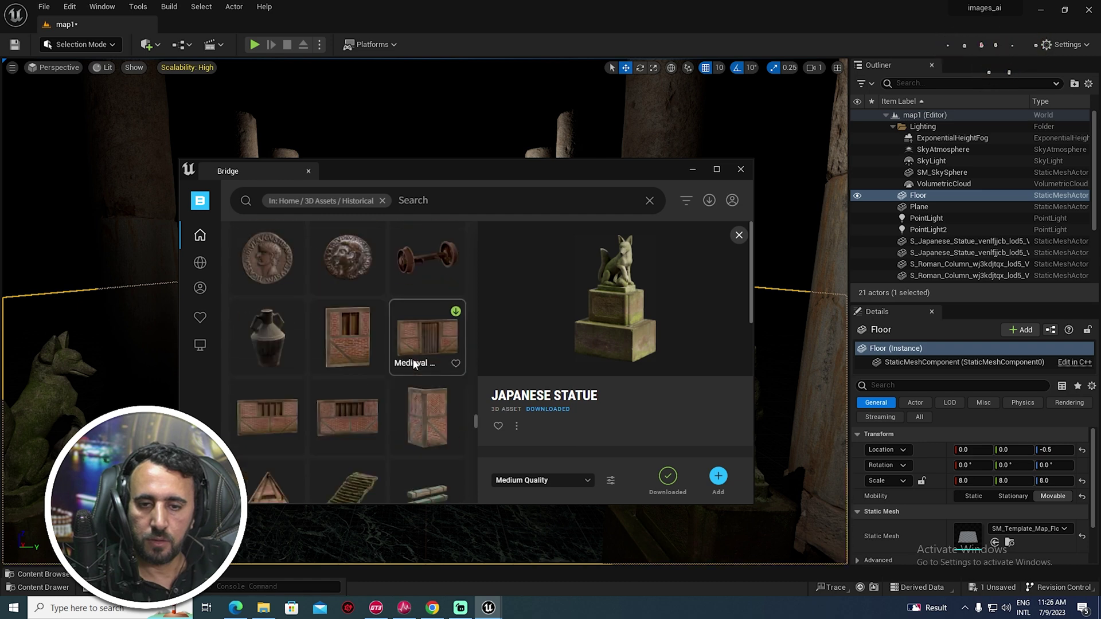
scroll(414, 364, down, 5)
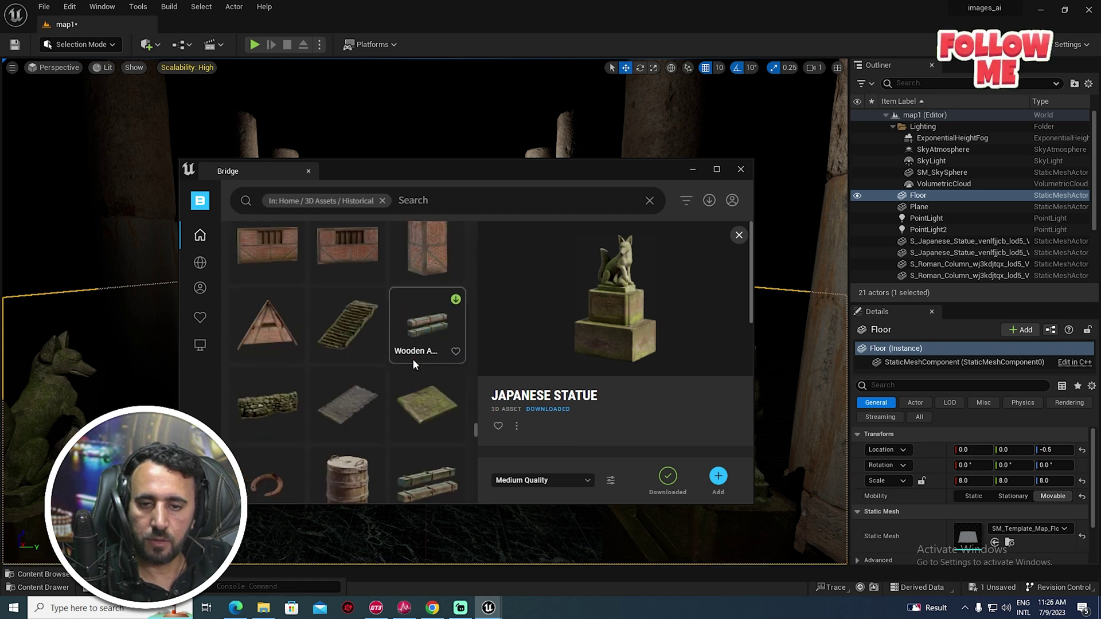
scroll(414, 363, down, 3)
scroll(414, 364, down, 10)
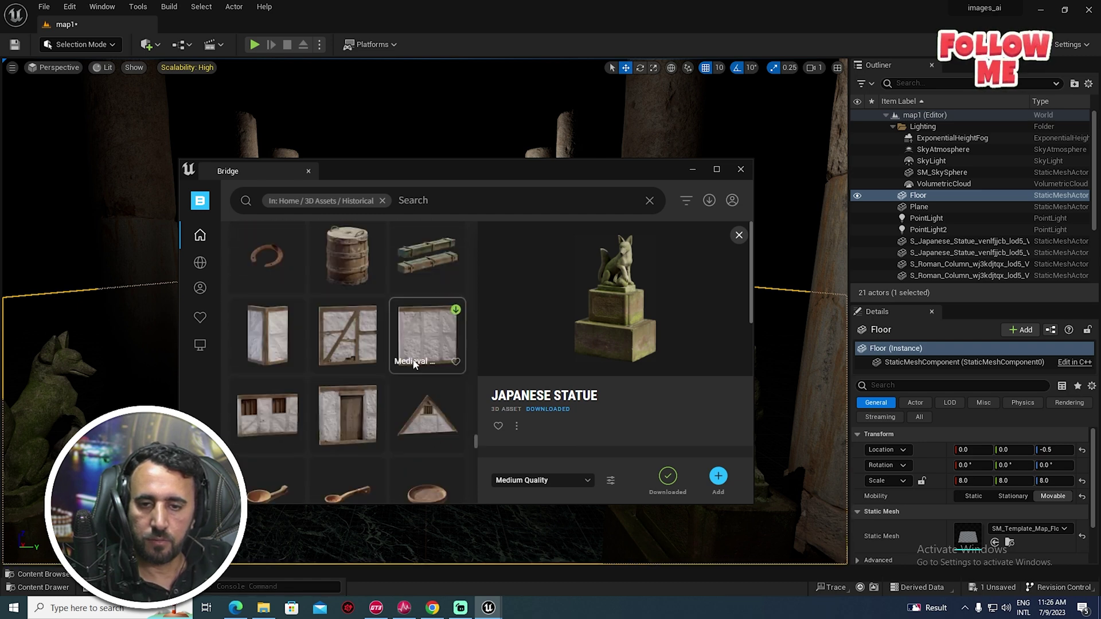
click(717, 170)
scroll(270, 371, down, 5)
scroll(431, 390, up, 1)
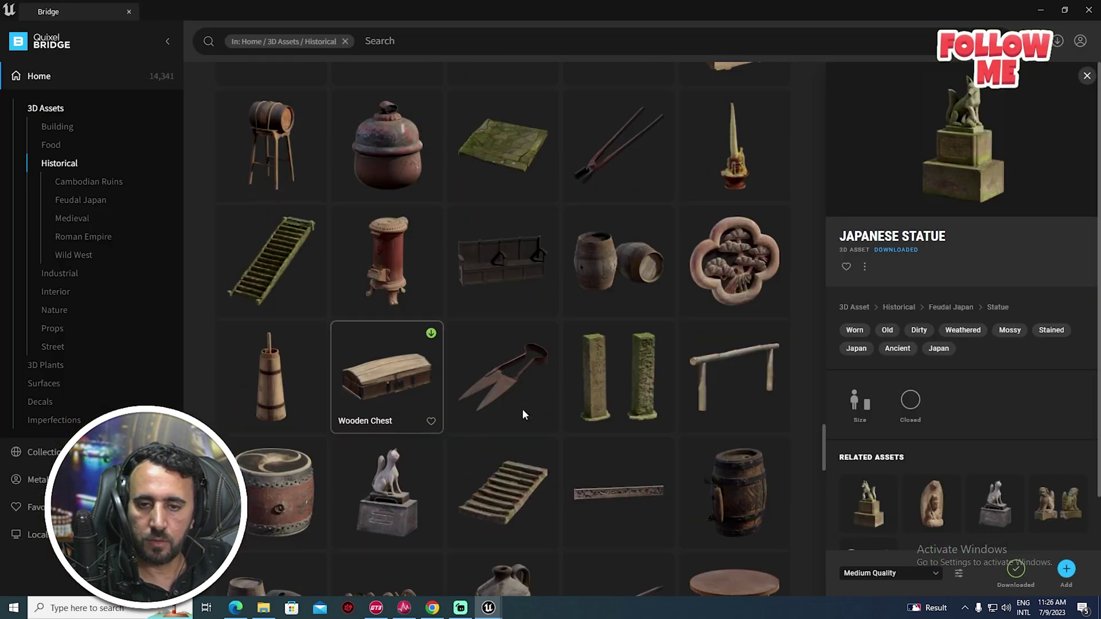
scroll(523, 413, down, 5)
scroll(522, 413, down, 3)
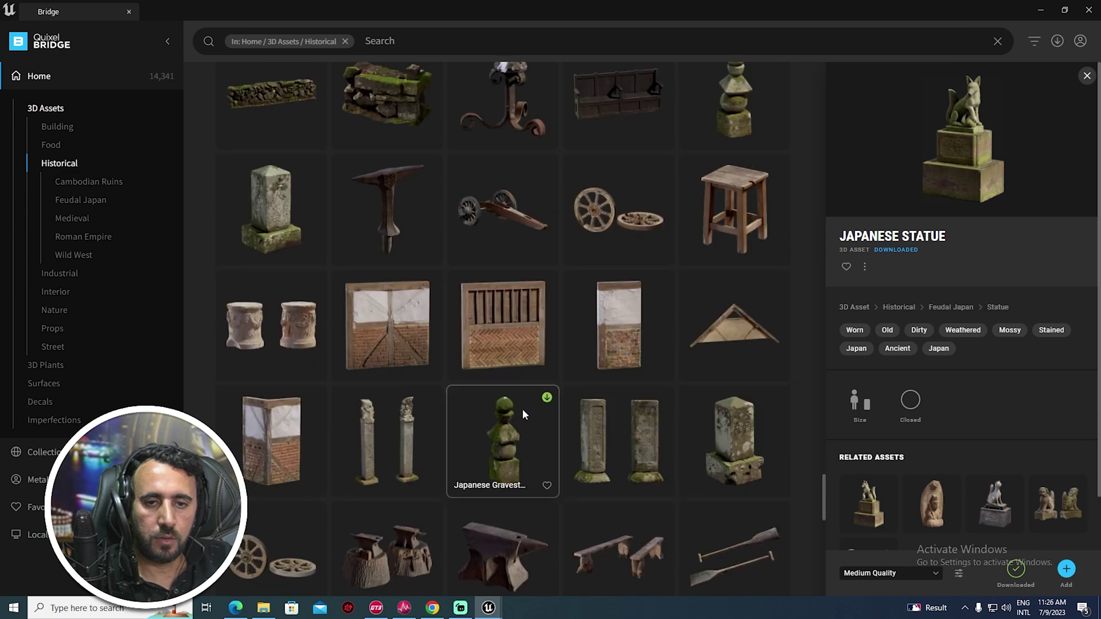
scroll(628, 370, down, 4)
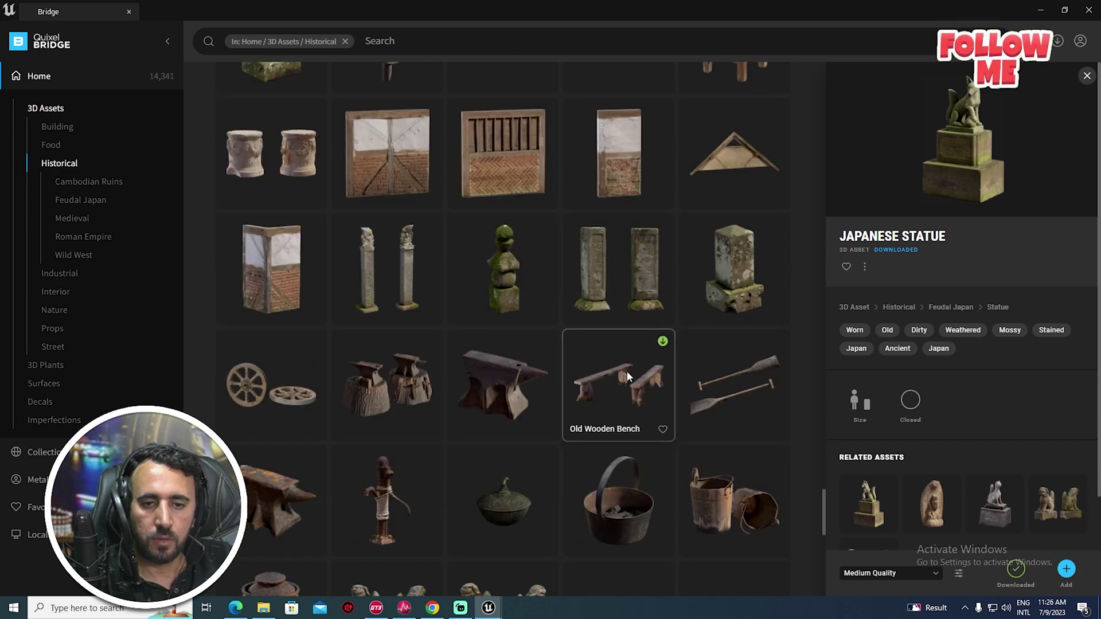
scroll(627, 370, down, 6)
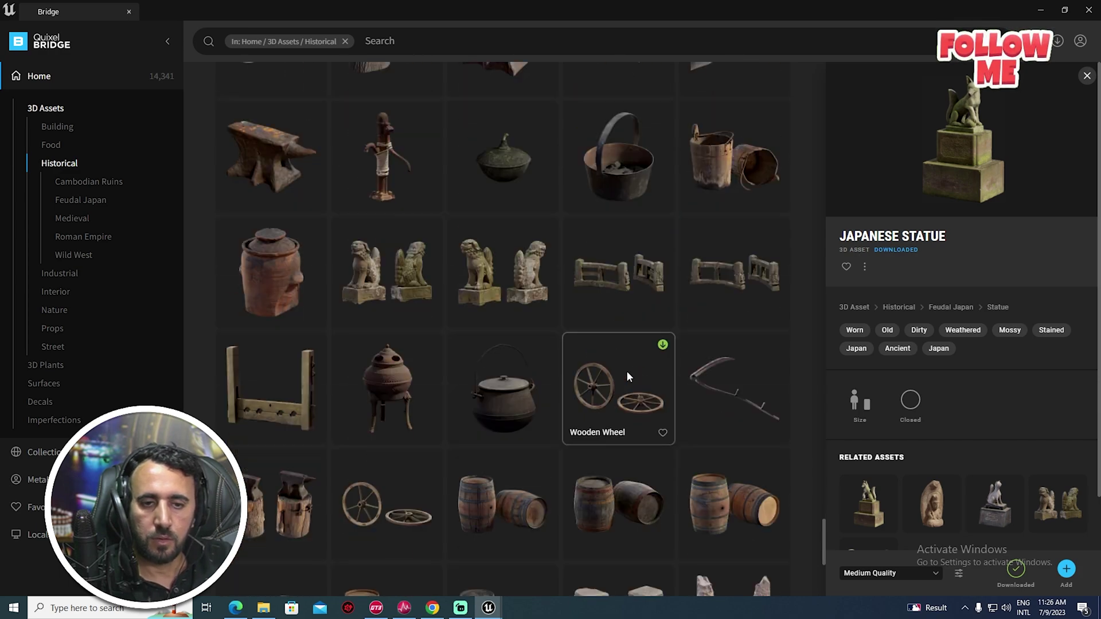
scroll(628, 367, down, 2)
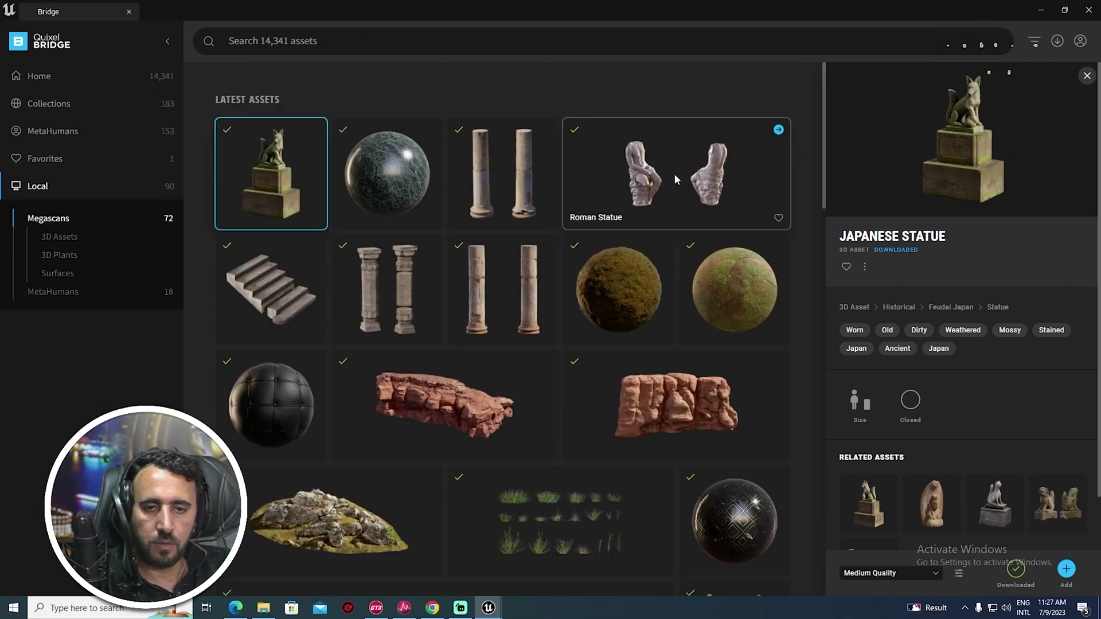
- Check the downloaded Roman Statue, then search the 3D Assets for Roman and pick the draped, headless Roman Statue
click(709, 179)
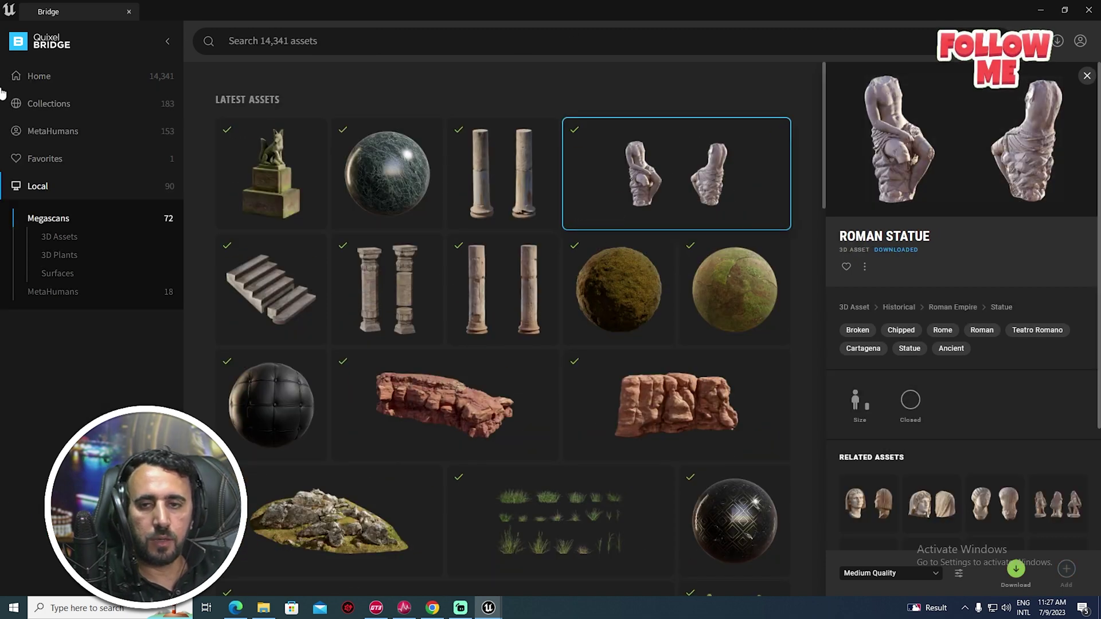
click(32, 80)
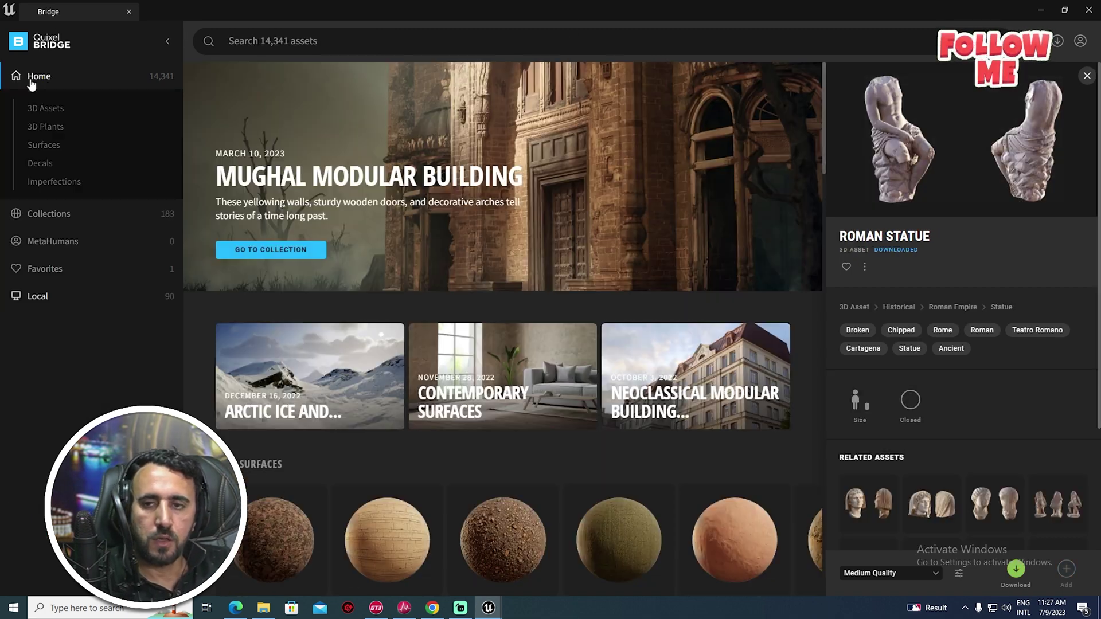
click(44, 145)
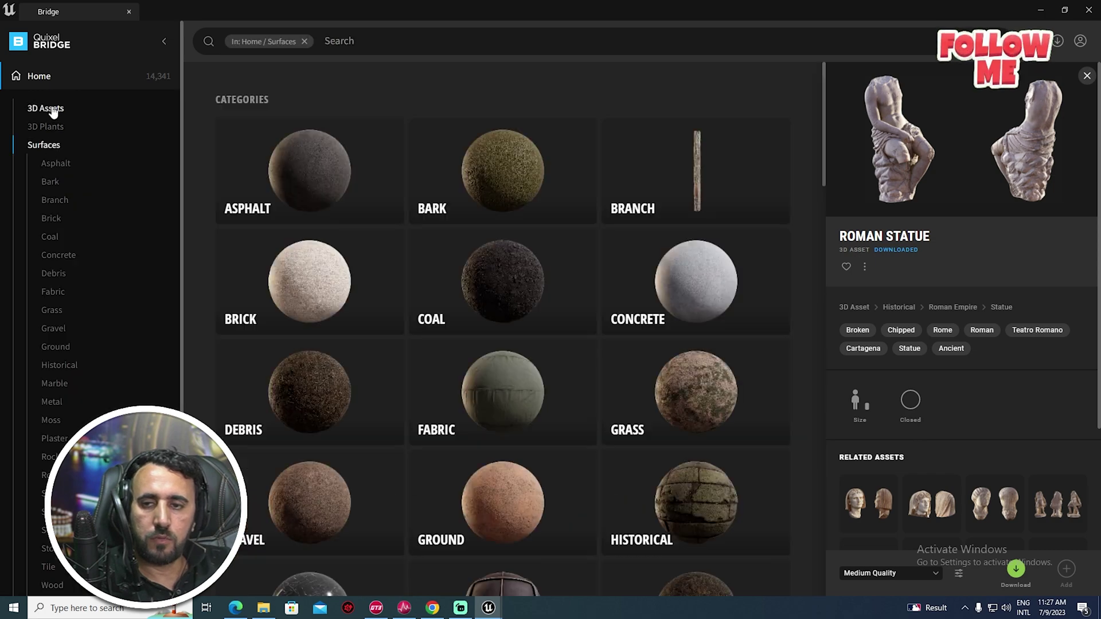
click(46, 107)
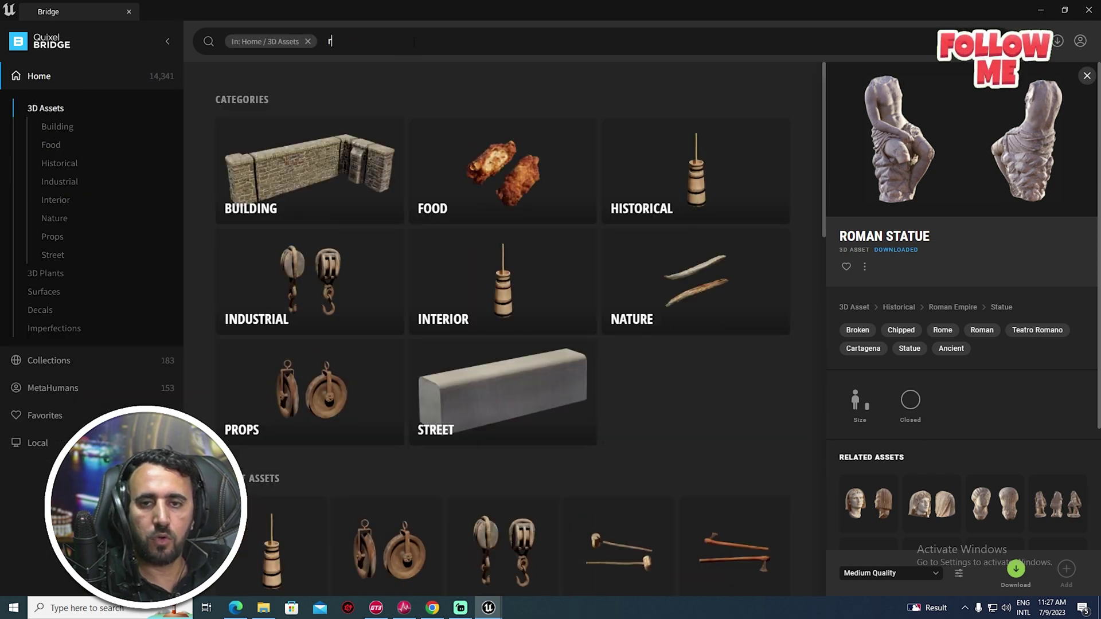
key(Return)
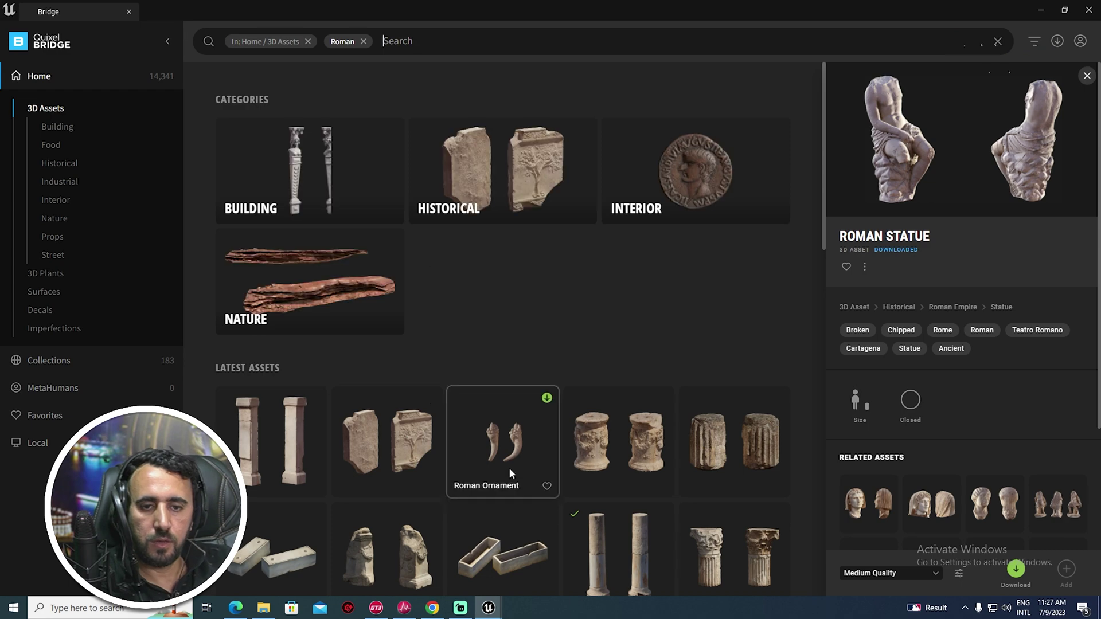
scroll(508, 467, down, 3)
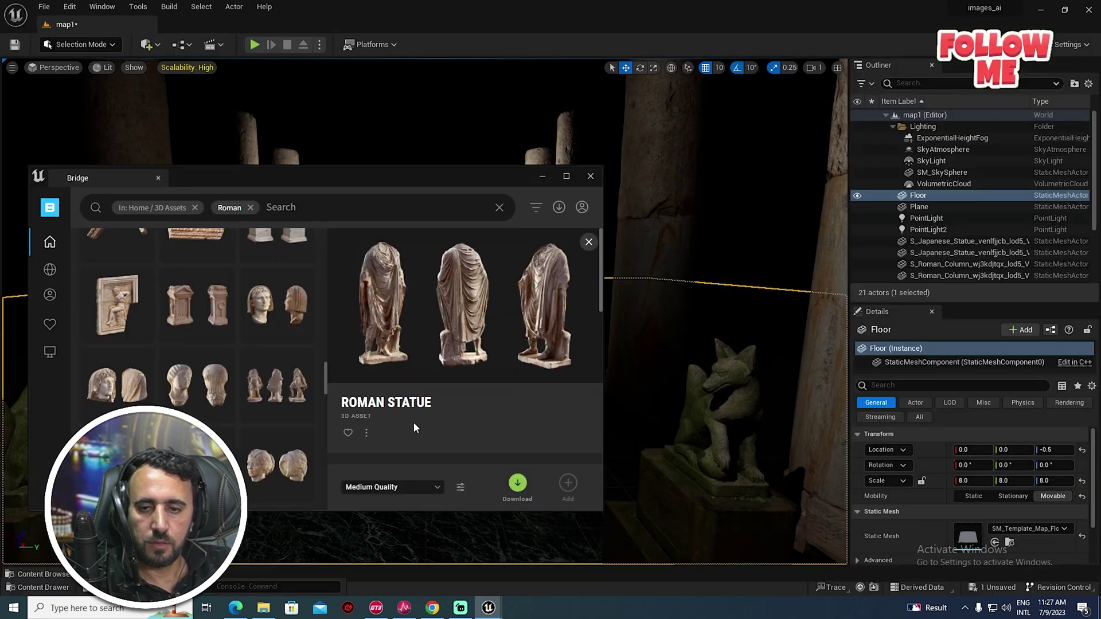
scroll(257, 440, down, 3)
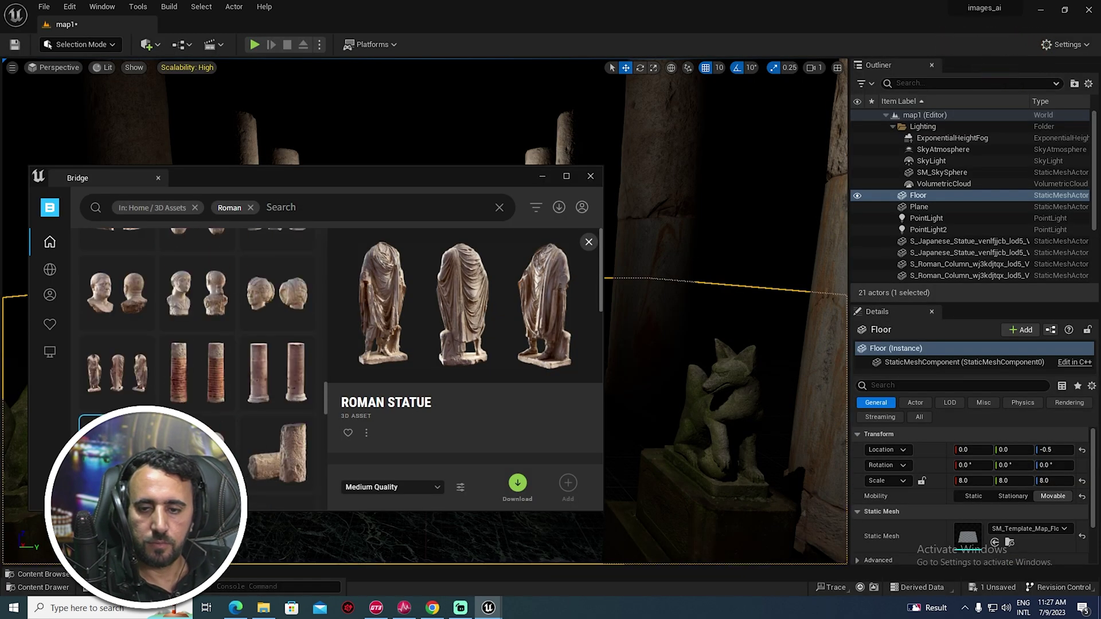
- Place the draped Roman Statue at Medium Quality beside the Japanese statue and rotate it to about 170° around its vertical axis
drag(117, 453, 636, 518)
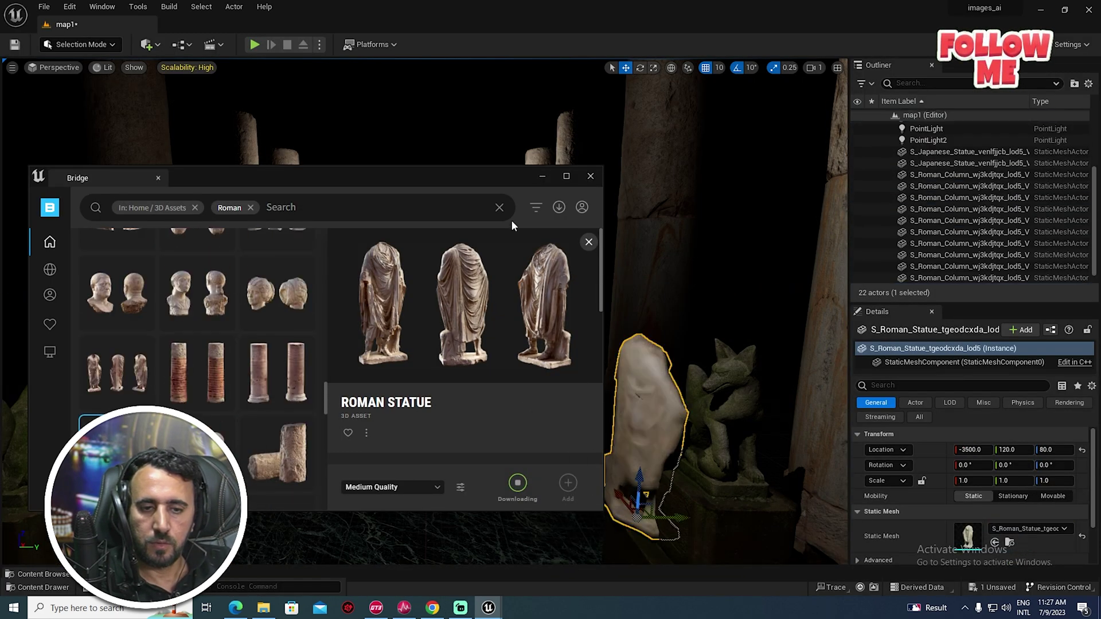
drag(481, 182, 90, 383)
key(e)
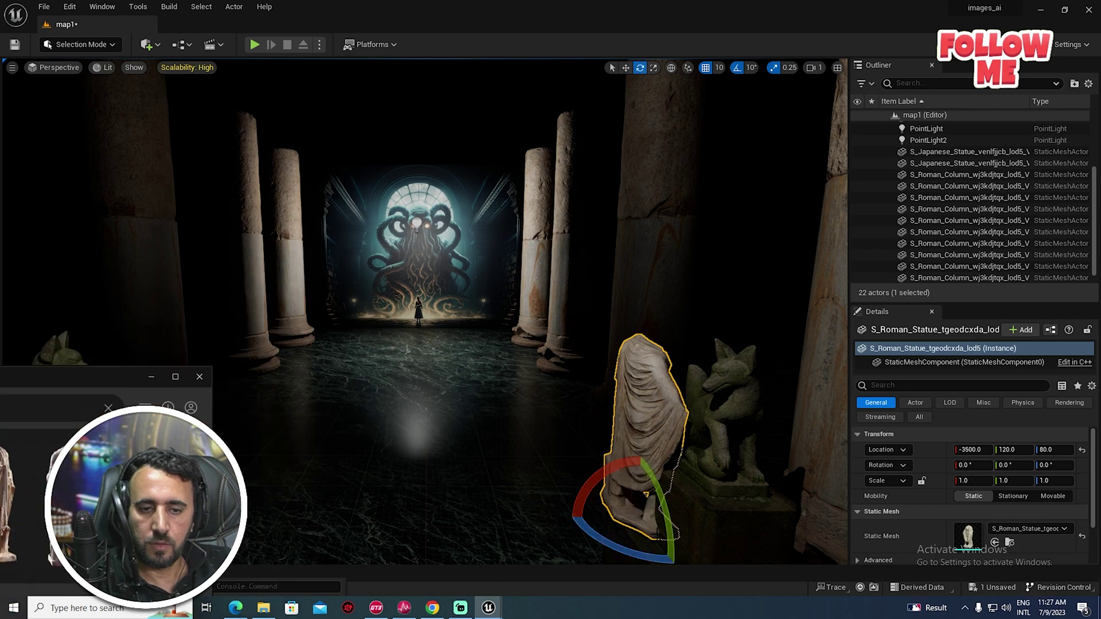
drag(618, 551, 637, 555)
drag(594, 519, 551, 525)
key(w)
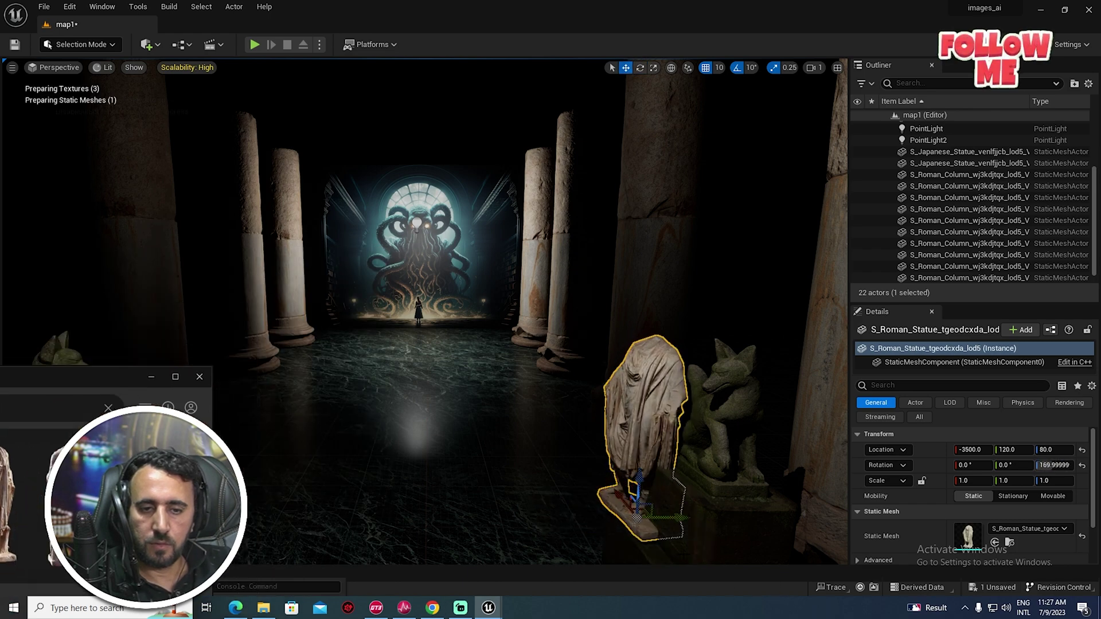
- Move the statue to about X -3170, Y 130 and place a copy on the opposite side at X -2720, Y -470, rotated to 10°
drag(617, 496, 568, 402)
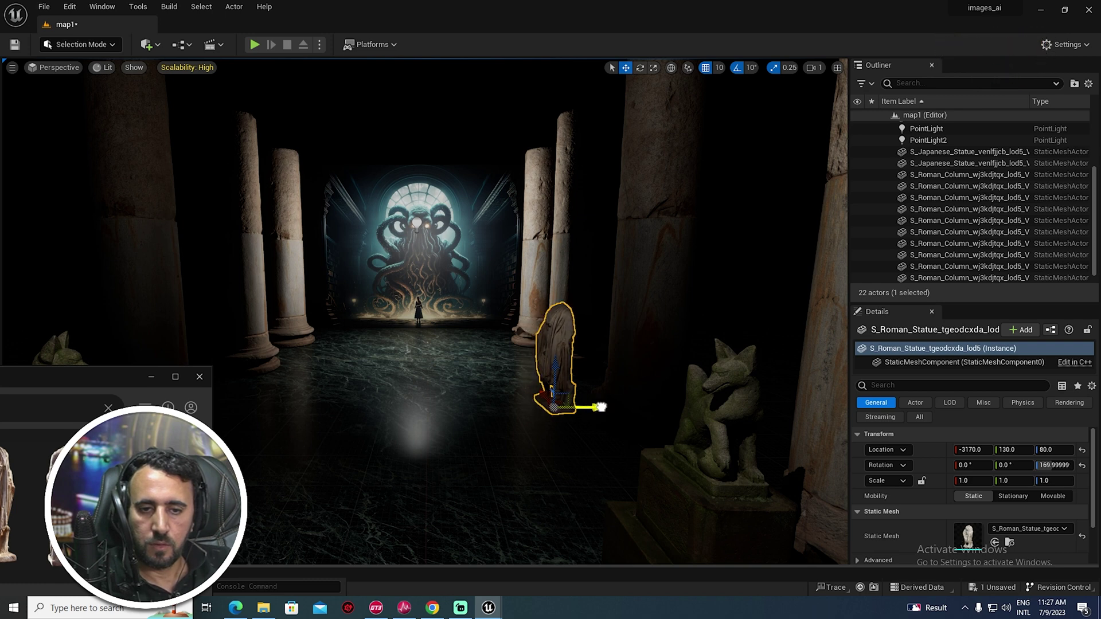
alt+drag(592, 409, 212, 439)
key(e)
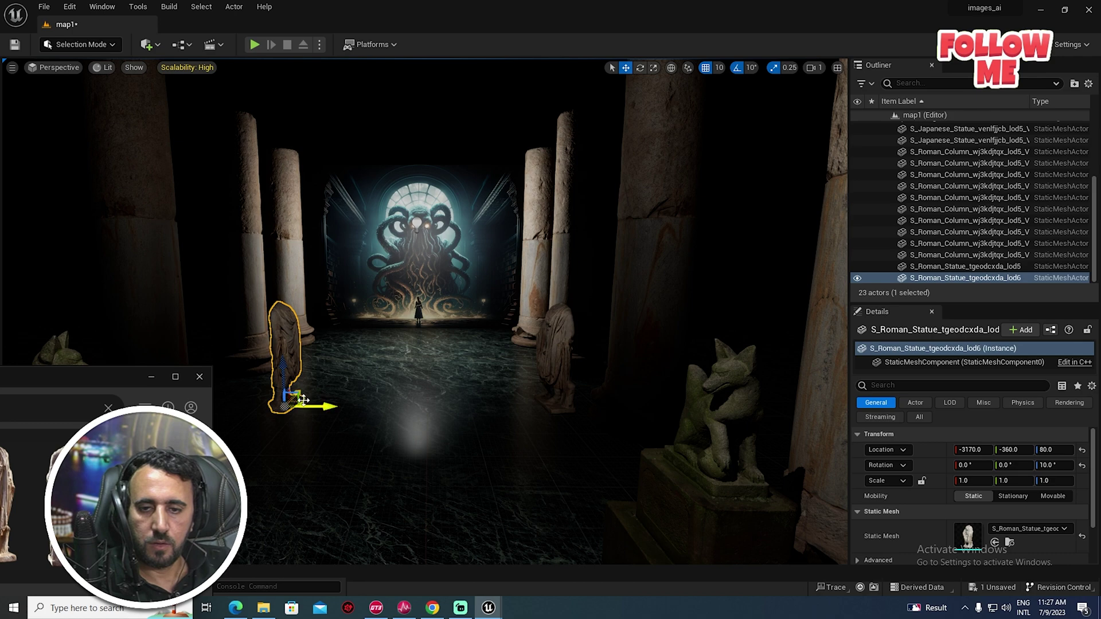
mouse_move(303, 400)
mouse_down()
mouse_move(333, 381)
mouse_move(314, 384)
mouse_up()
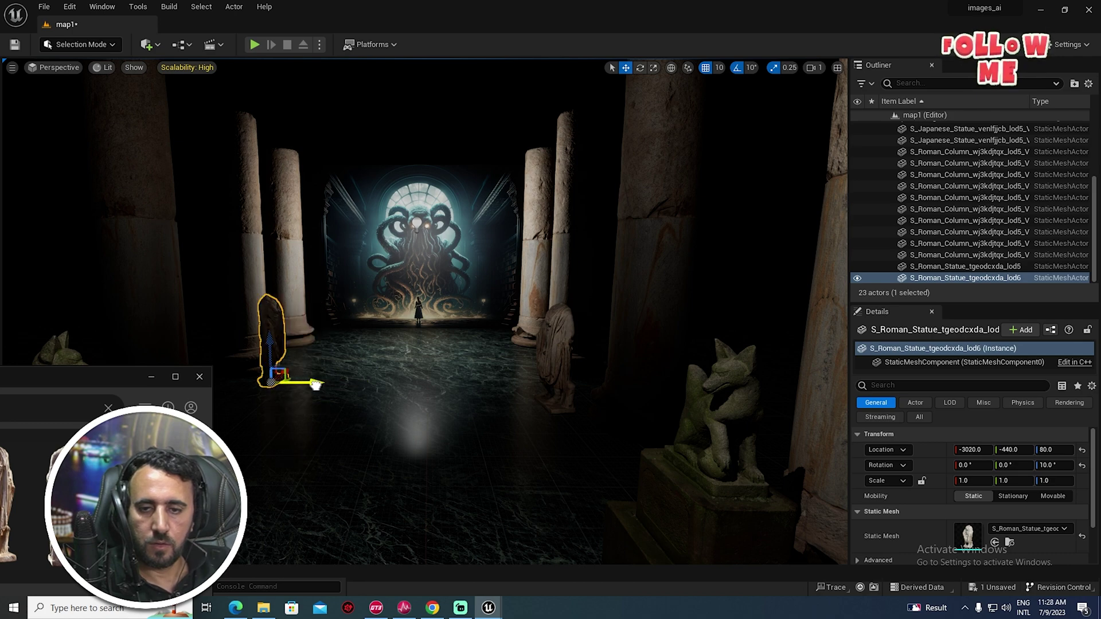
key(f)
mouse_move(467, 420)
right_down()
mouse_move(401, 441)
mouse_move(467, 421)
right_up()
drag(467, 421, 564, 428)
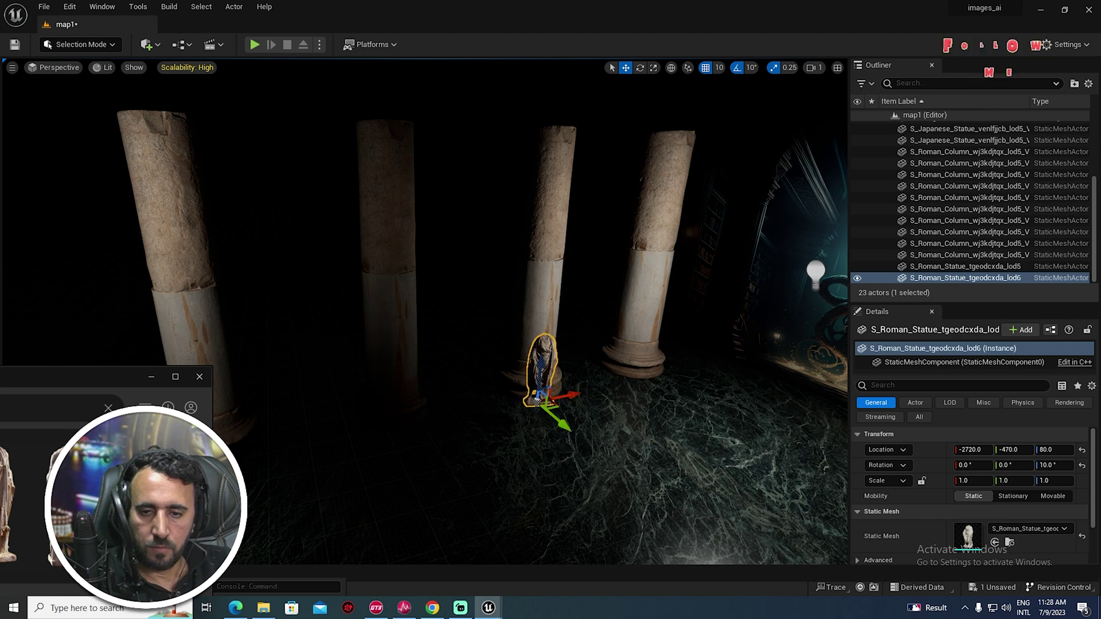
- Bring the Bridge window back and look through the Roman assets for another statue
drag(123, 379, 528, 237)
scroll(233, 420, down, 3)
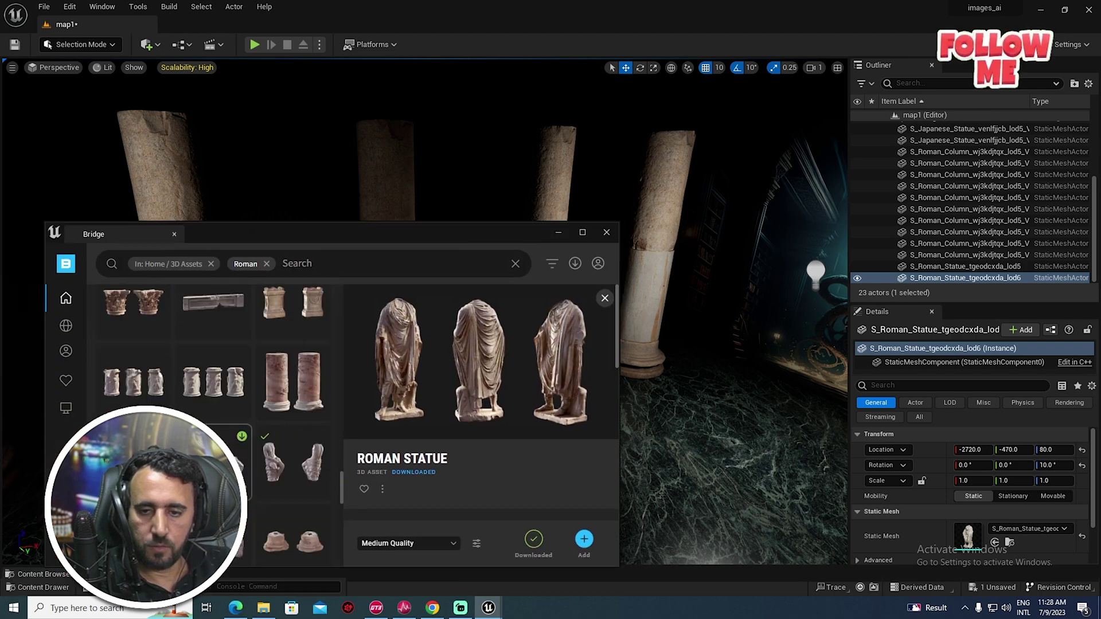
scroll(234, 419, down, 5)
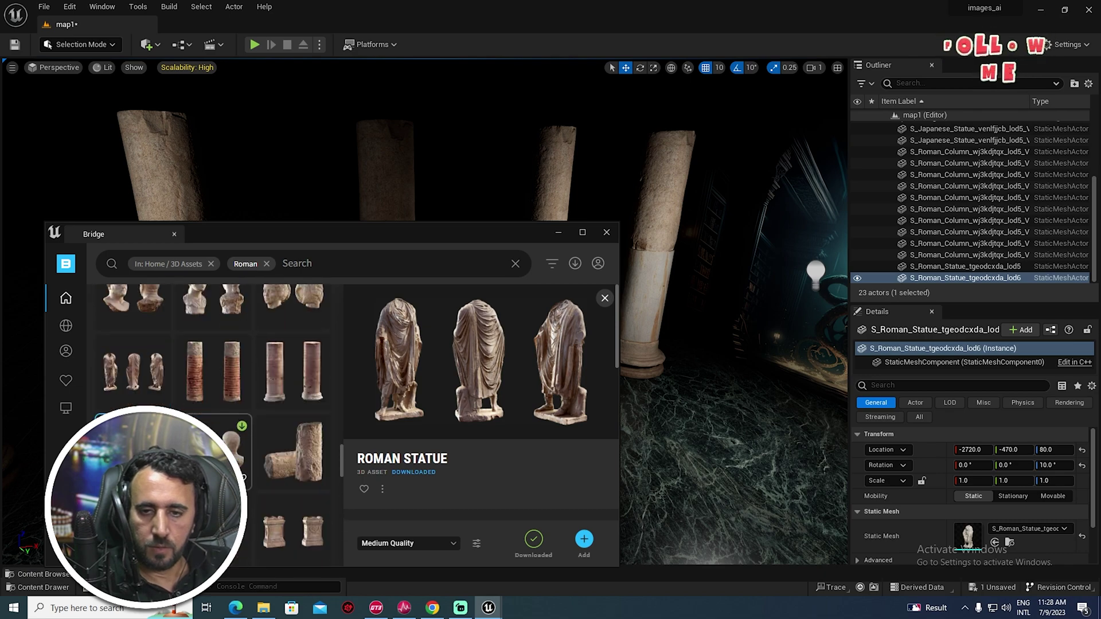
scroll(230, 419, down, 3)
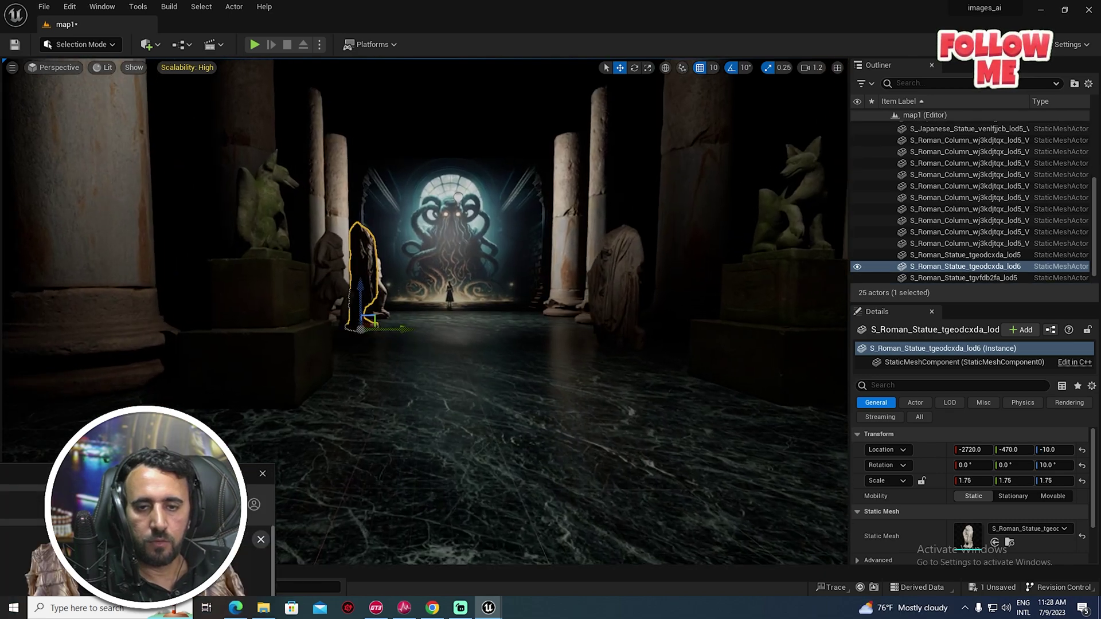
- Scale down the draped statue copy at X -2720 and scale the other Roman statue near the background image uniformly to 0.75
key(w)
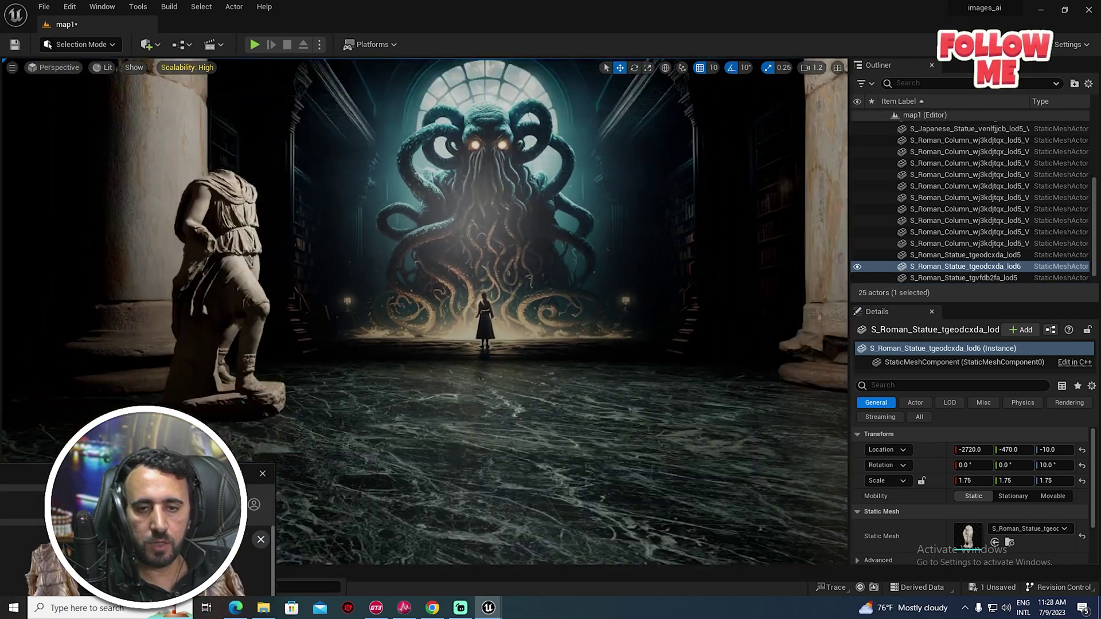
key(s)
key(w)
right_drag(424, 311, 329, 352)
key(s)
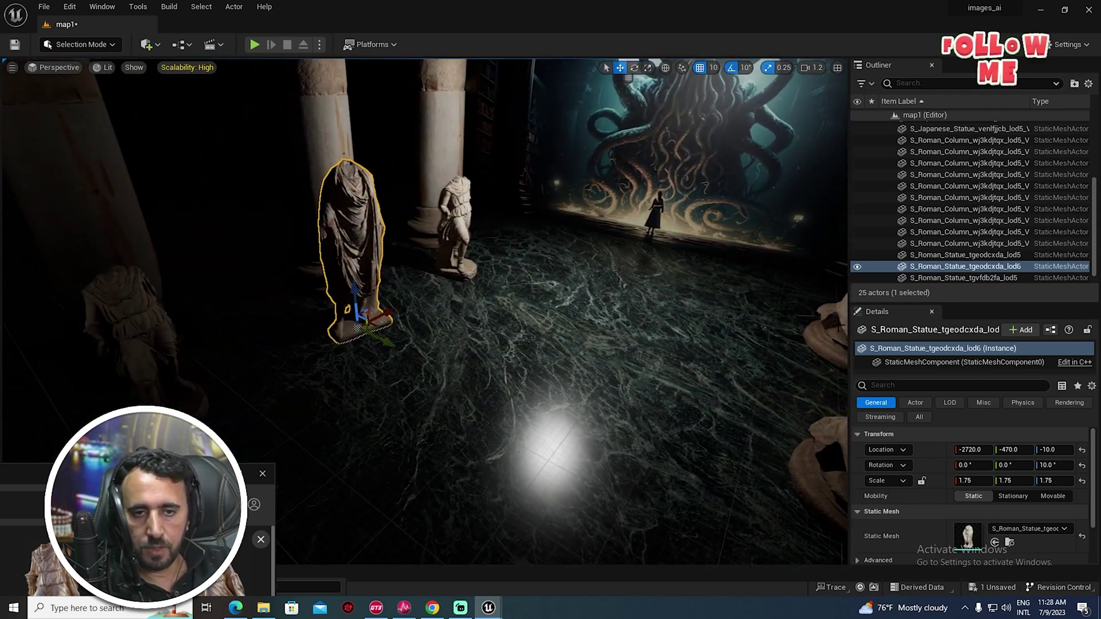
drag(364, 324, 354, 340)
key(ctrl+z)
click(460, 273)
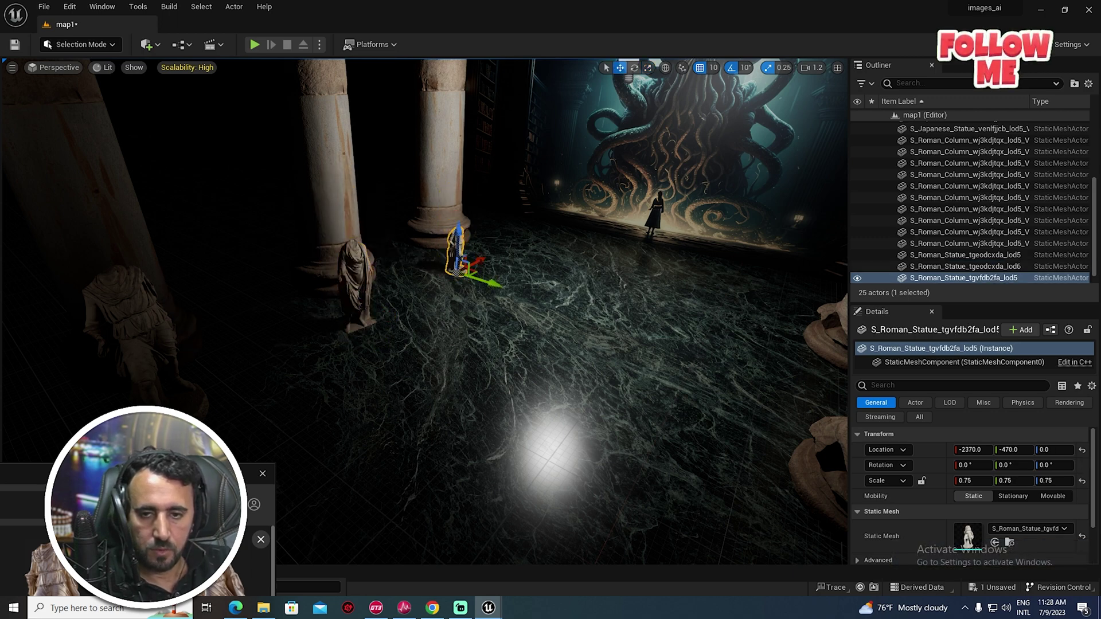
- Scale the second Roman statue farther from the background image uniformly to 1 and check it against the neighbouring columns
click(135, 333)
right_drag(138, 333, 110, 361)
key(r)
mouse_move(463, 325)
mouse_down()
mouse_move(460, 337)
mouse_move(486, 334)
mouse_move(474, 329)
mouse_up()
key(w)
right_drag(473, 329, 373, 374)
key(s)
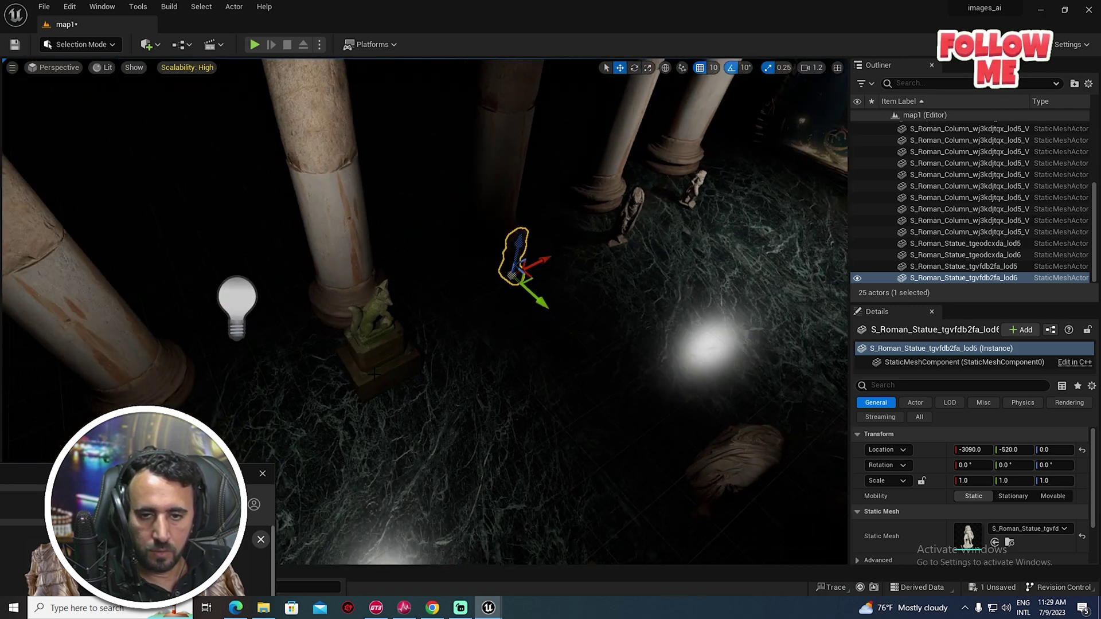
- Undo the uneven scaling of the Japanese statue at X -3560, Y -440 and scale it down uniformly
click(373, 374)
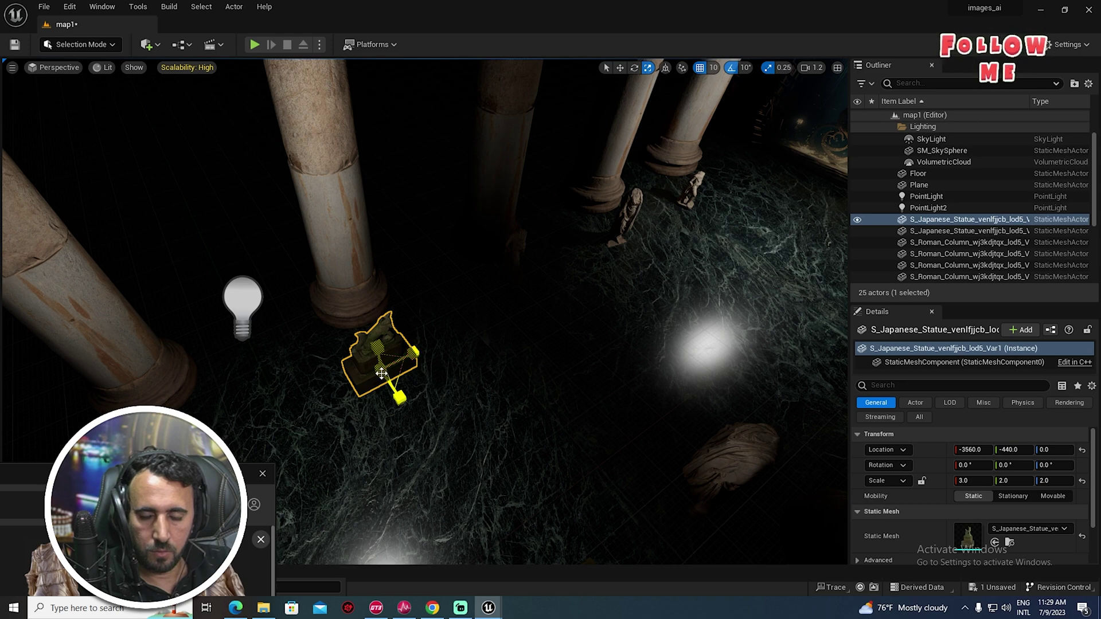
key(ctrl+z)
drag(380, 369, 376, 383)
right_drag(377, 383, 459, 355)
key(s)
- Scale down the draped Roman statue on the opposite side, then scale the nearby Japanese statue uniformly to 2 and move it to X -3620
click(496, 356)
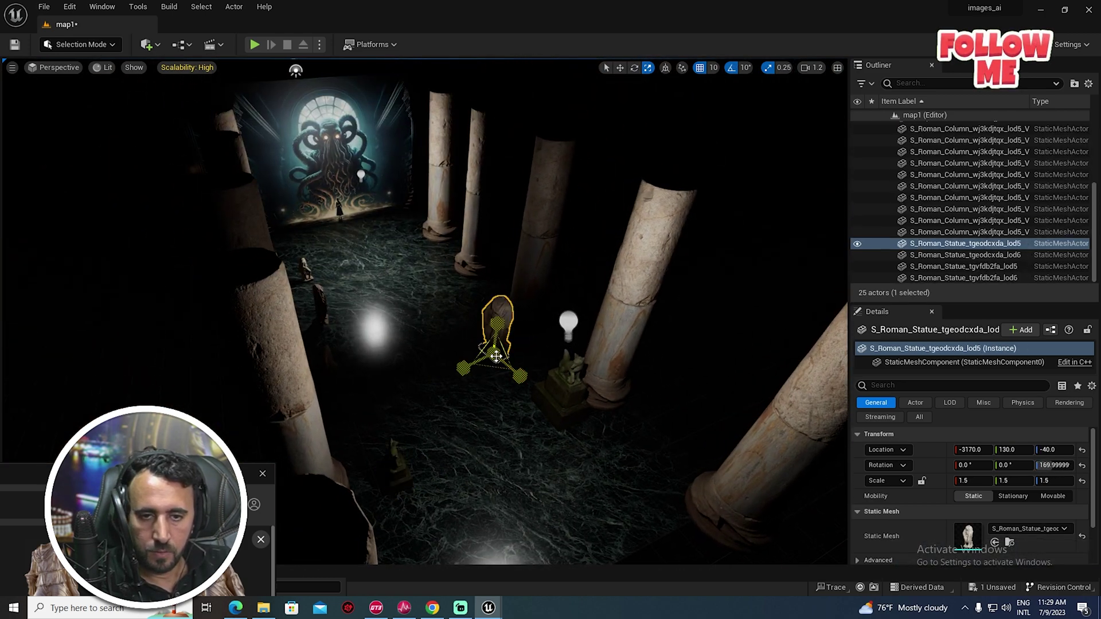
drag(493, 354, 528, 343)
click(560, 407)
key(r)
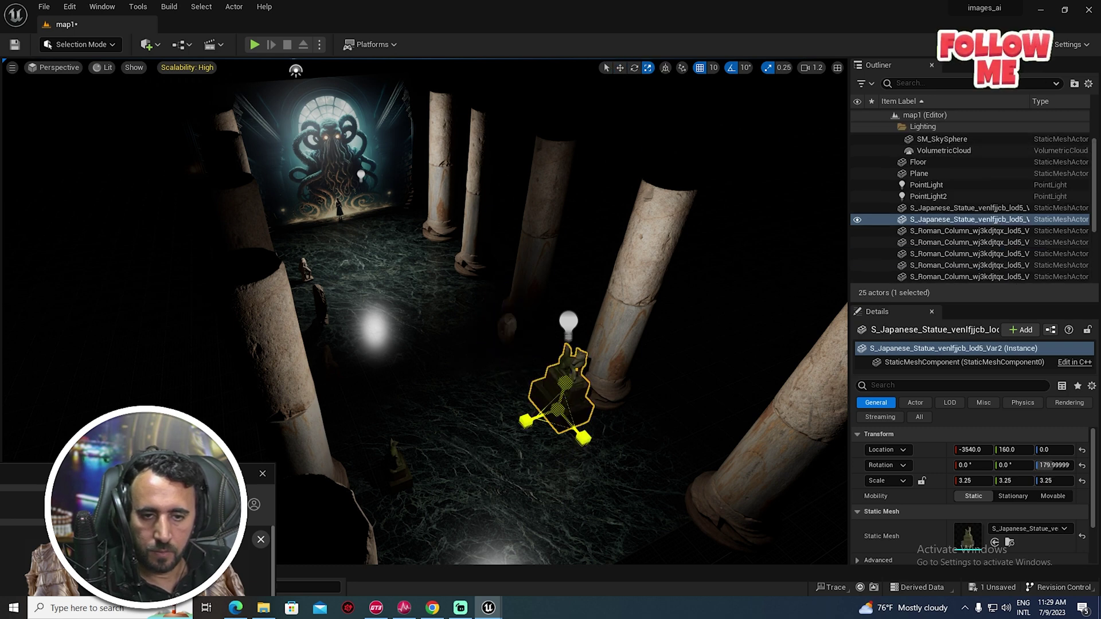
drag(532, 380, 549, 399)
- Bring the Bridge window back over the viewport and look through the Roman 3D assets for more props
drag(157, 474, 530, 180)
scroll(273, 356, up, 5)
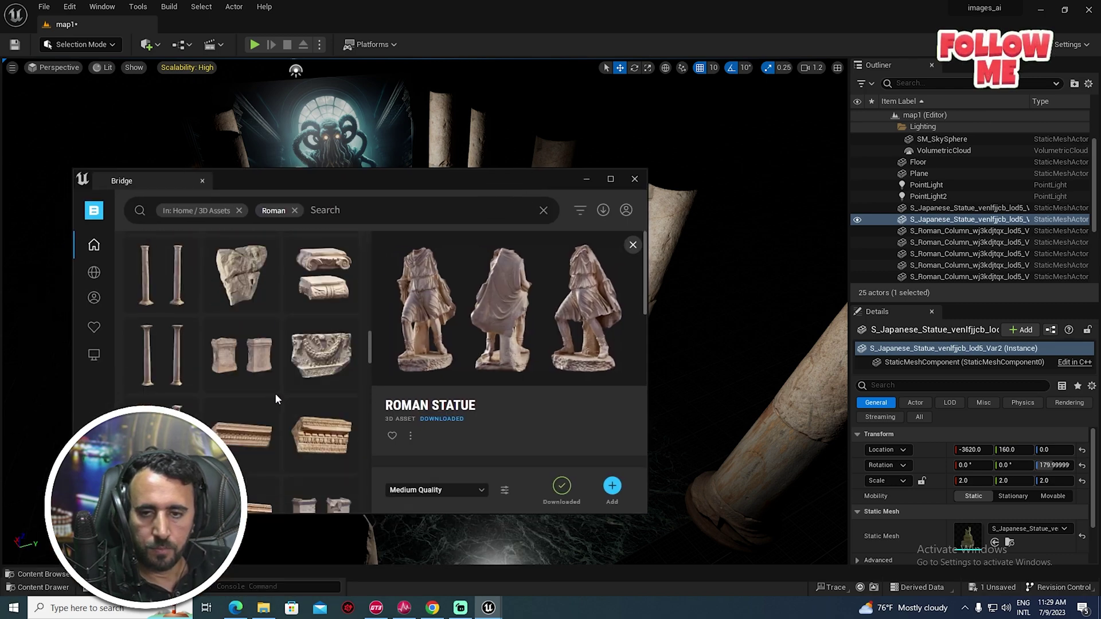
scroll(274, 396, up, 5)
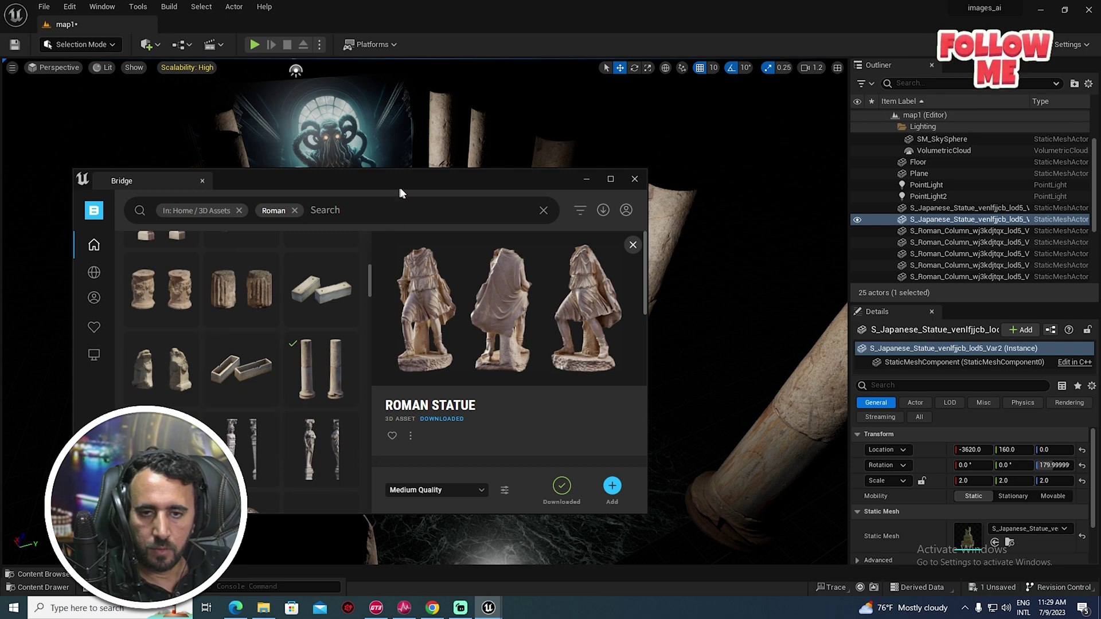
- Place the Decorative Statue Pillar from Bridge on the floor between the columns and put the Bridge window away
drag(400, 193, 438, 238)
click(416, 252)
key(f)
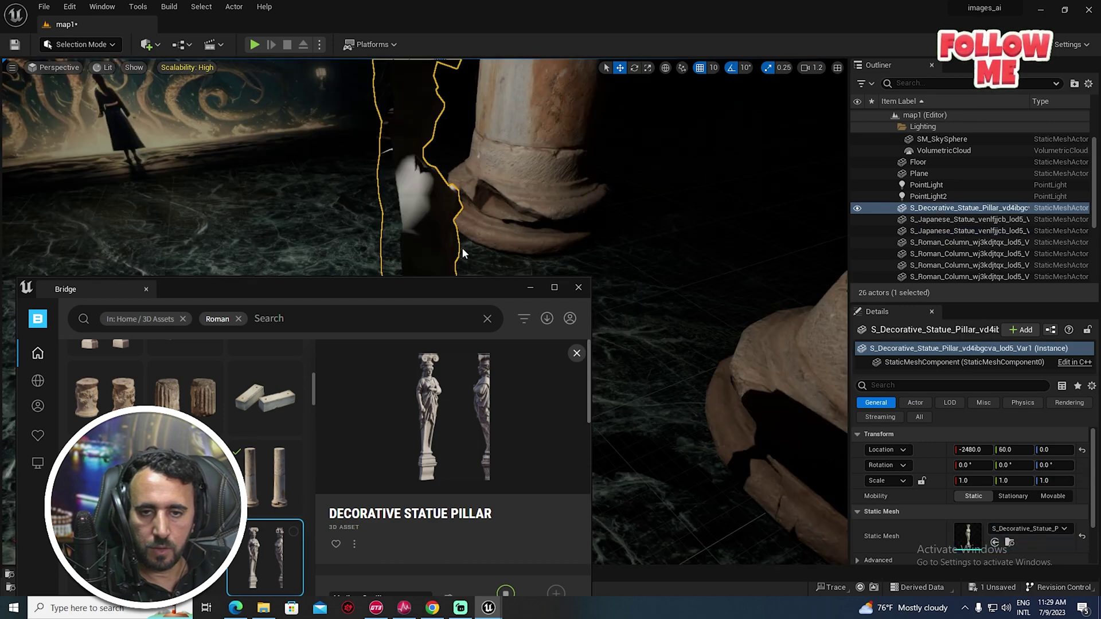
click(528, 288)
- Rotate the decorative statue pillar to about 170° around its vertical axis
key(s)
right_drag(455, 300, 459, 295)
key(e)
drag(395, 411, 368, 409)
drag(466, 370, 465, 387)
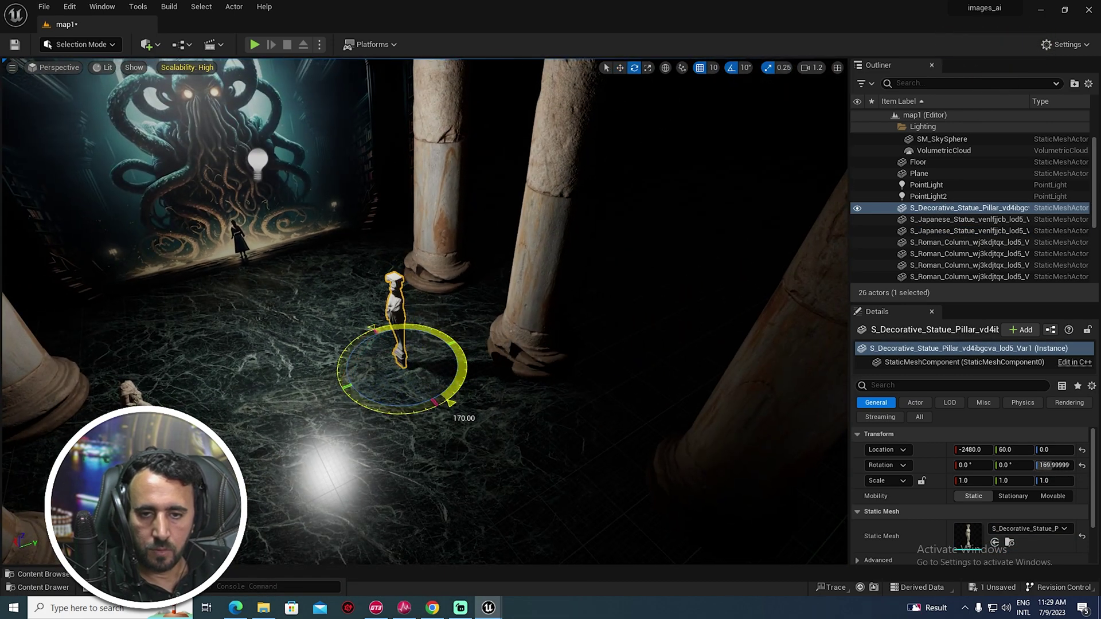
- Scale the decorative statue pillar uniformly to 1.25 and move it next to the column beside it
key(r)
drag(402, 364, 551, 374)
right_click(652, 405)
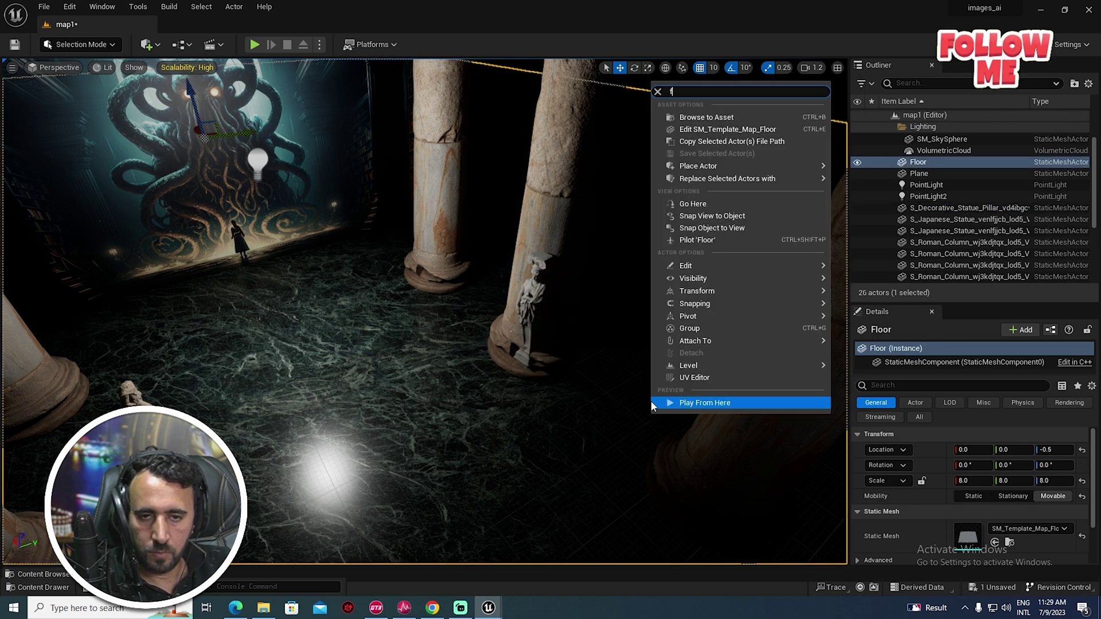
text(f)
- Reselect the decorative statue pillar and position it at X -2610, Y 270 in front of the column
click(515, 327)
click(533, 312)
key(w)
right_drag(543, 351, 608, 351)
key(a)
mouse_move(551, 365)
mouse_down()
mouse_move(500, 365)
mouse_move(541, 355)
mouse_up()
key(s)
right_drag(541, 356, 496, 321)
key(w)
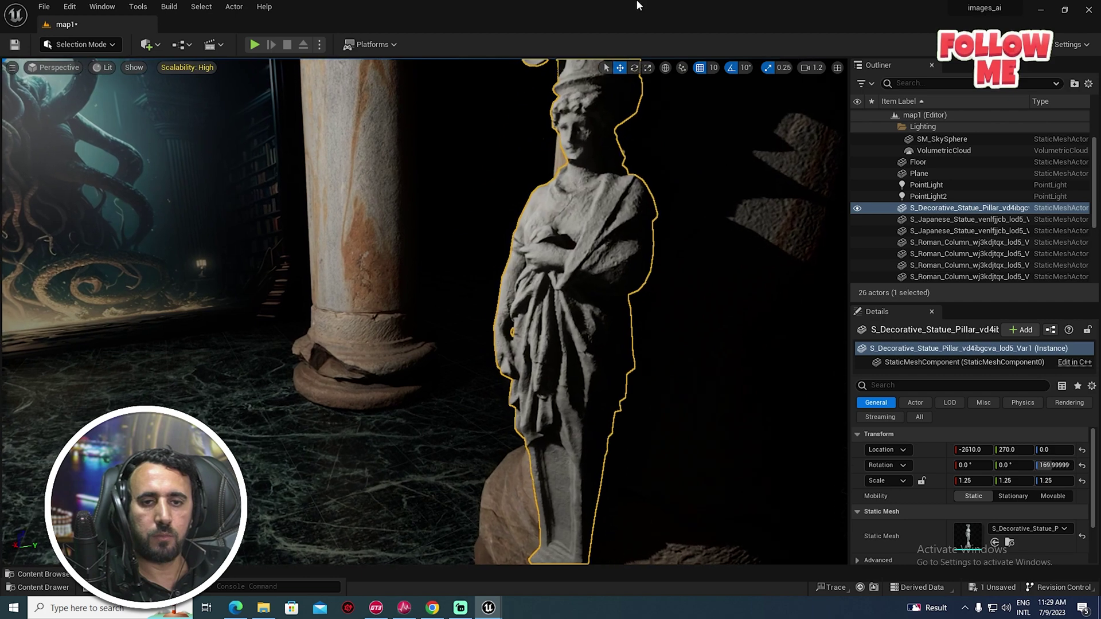
- With snapping turned off, move the decorative statue pillar to about Y 280 and tilt it about 3° against the column
click(700, 69)
right_drag(574, 230, 577, 264)
key(s)
scroll(535, 403, down, 3)
key(e)
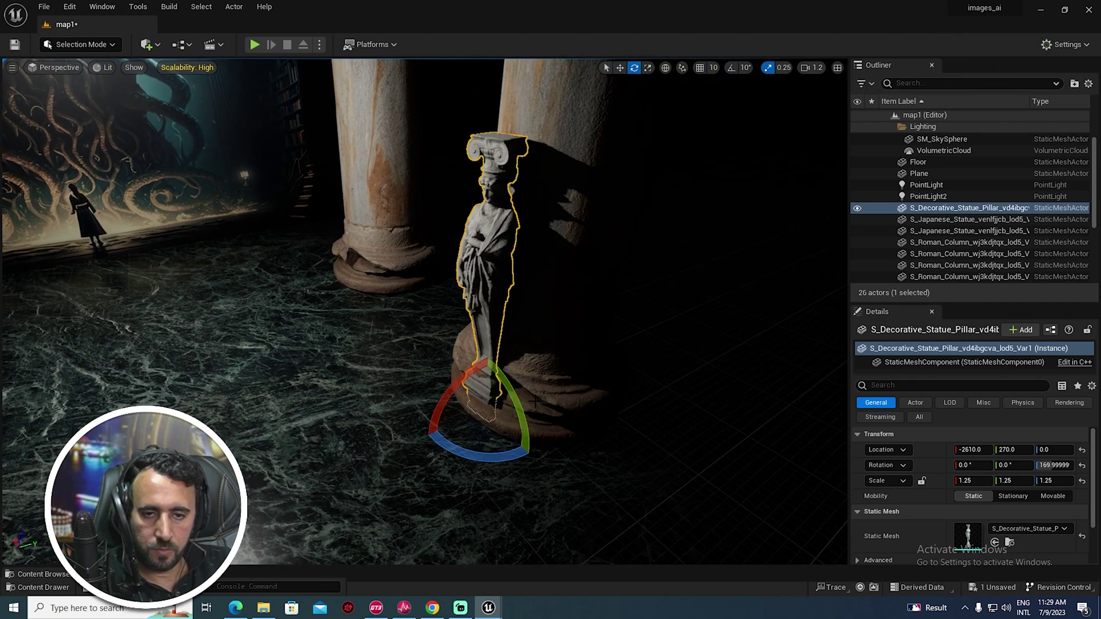
key(w)
drag(521, 403, 485, 357)
key(e)
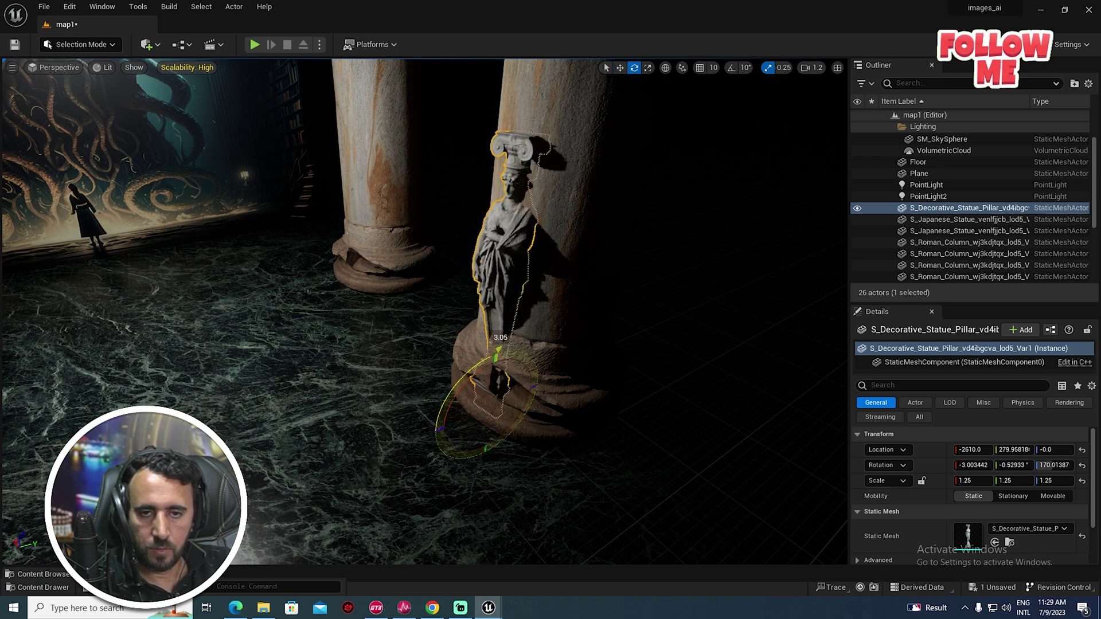
- Select the Japanese statue at X -3560, Y -440 and lower it slightly into the floor
click(557, 321)
key(s)
right_drag(557, 321, 493, 310)
key(w)
key(s)
key(s)
key(w)
key(s)
right_drag(413, 315, 378, 315)
click(306, 256)
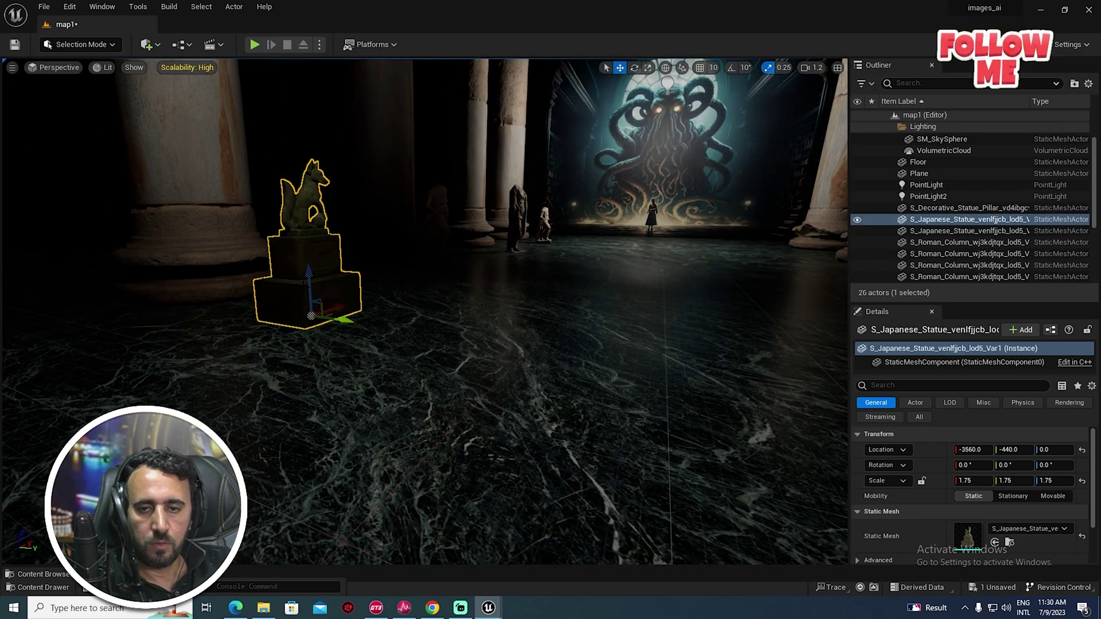
drag(310, 275, 308, 279)
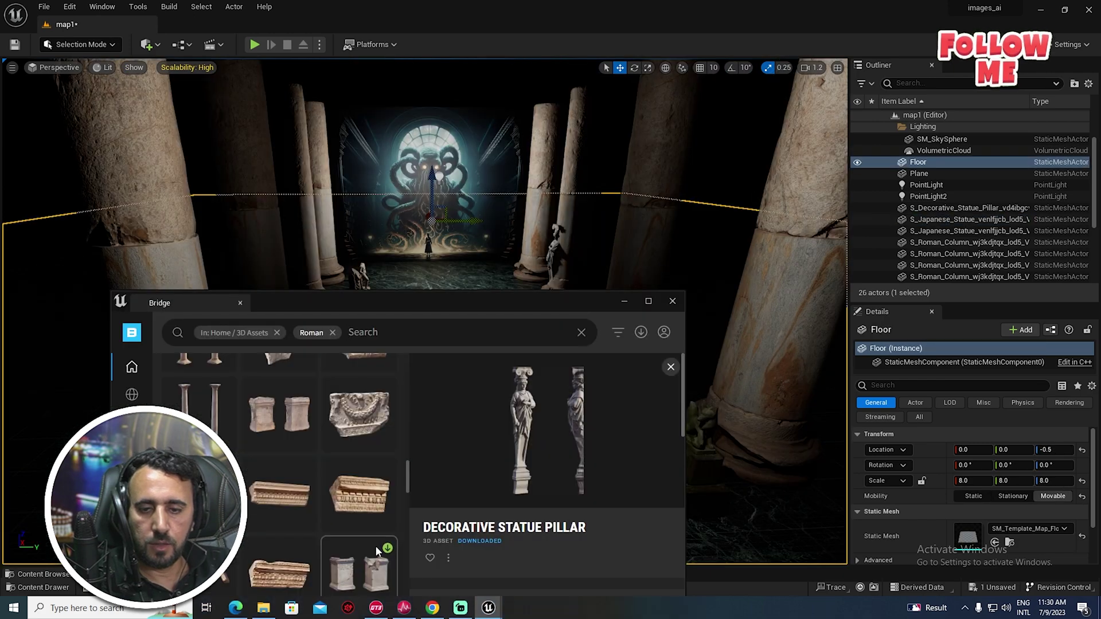
- Place the Roman Arch from Bridge on the floor between the columns and put the Bridge window away
click(200, 402)
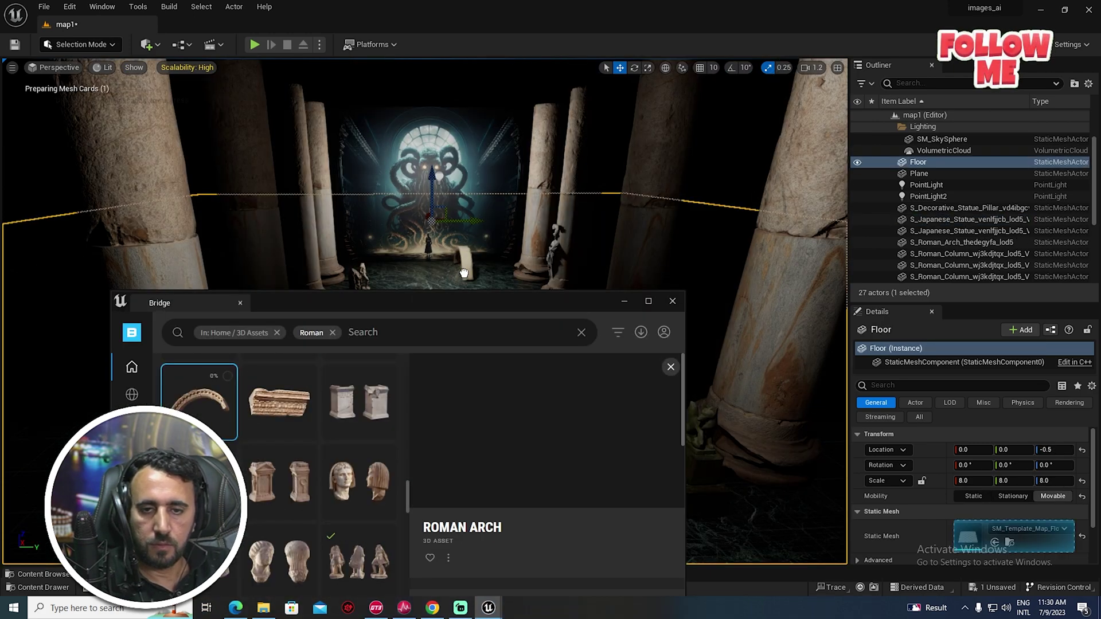
drag(199, 402, 456, 281)
click(626, 301)
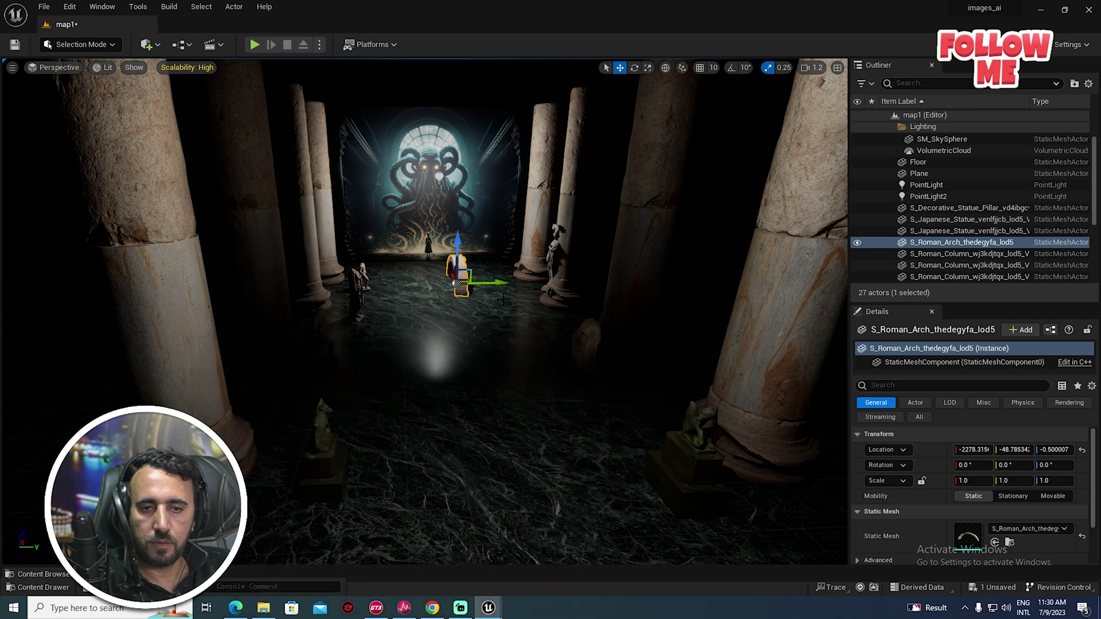
- Rotate the Roman arch to -90° around Z, scale it uniformly to 3.75 and position it above the columns
key(e)
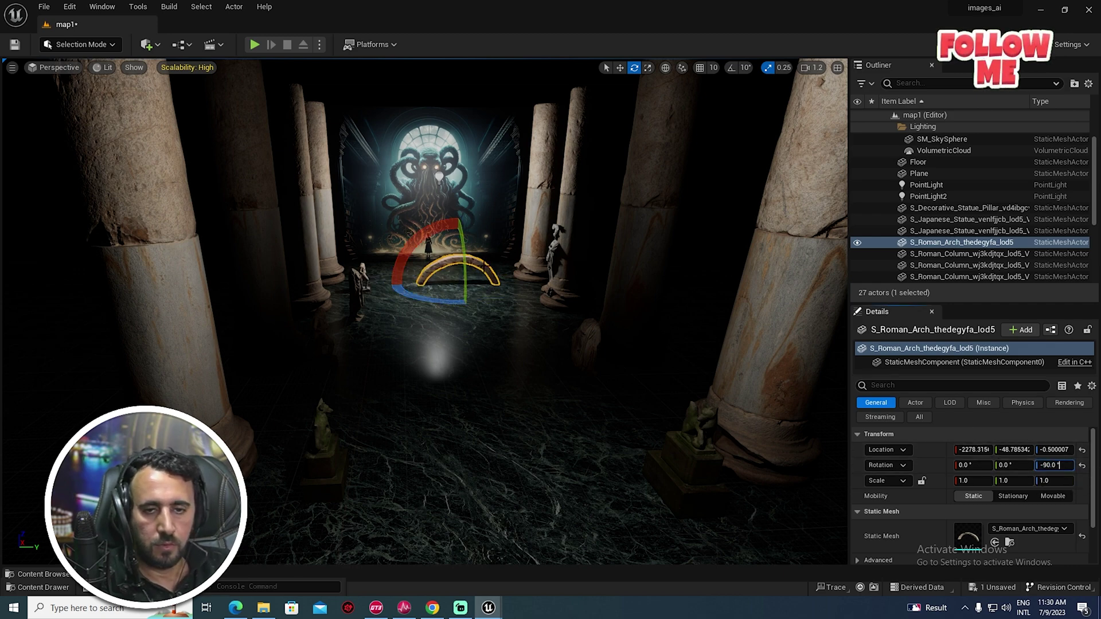
drag(458, 280, 579, 143)
right_drag(434, 339, 479, 373)
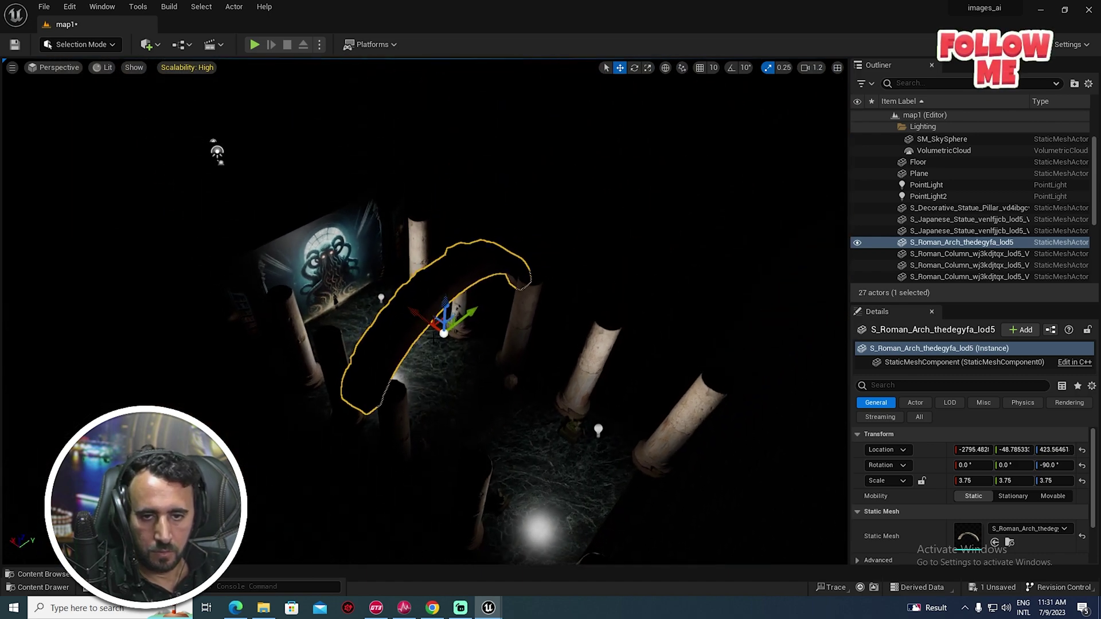
drag(418, 315, 485, 339)
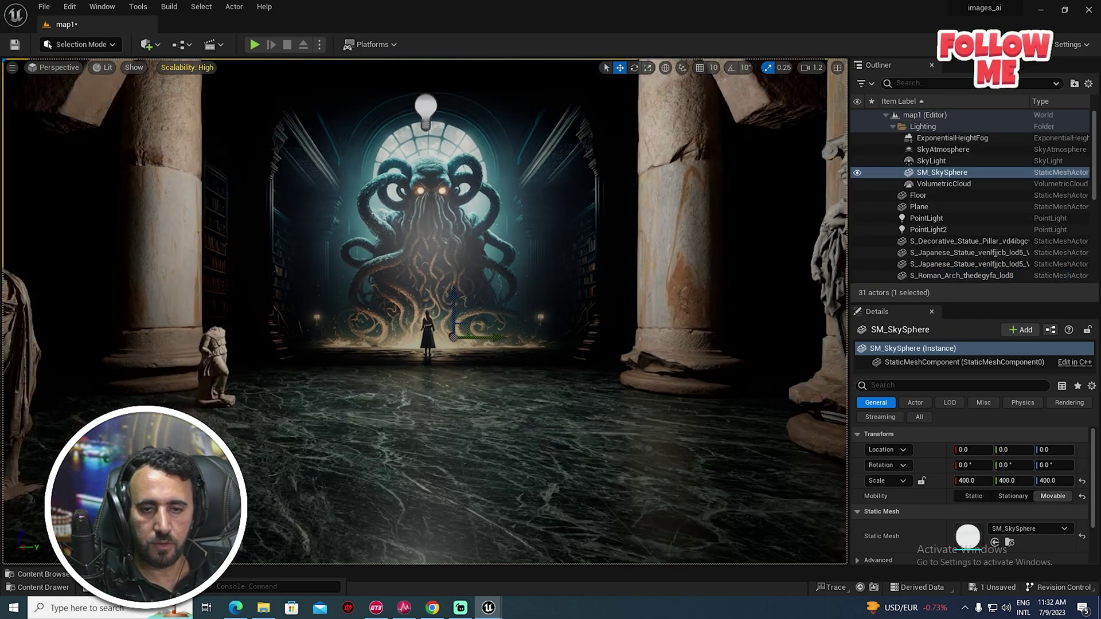
- Create a Level Sequence in the Content folder and open it
key(ctrl+space)
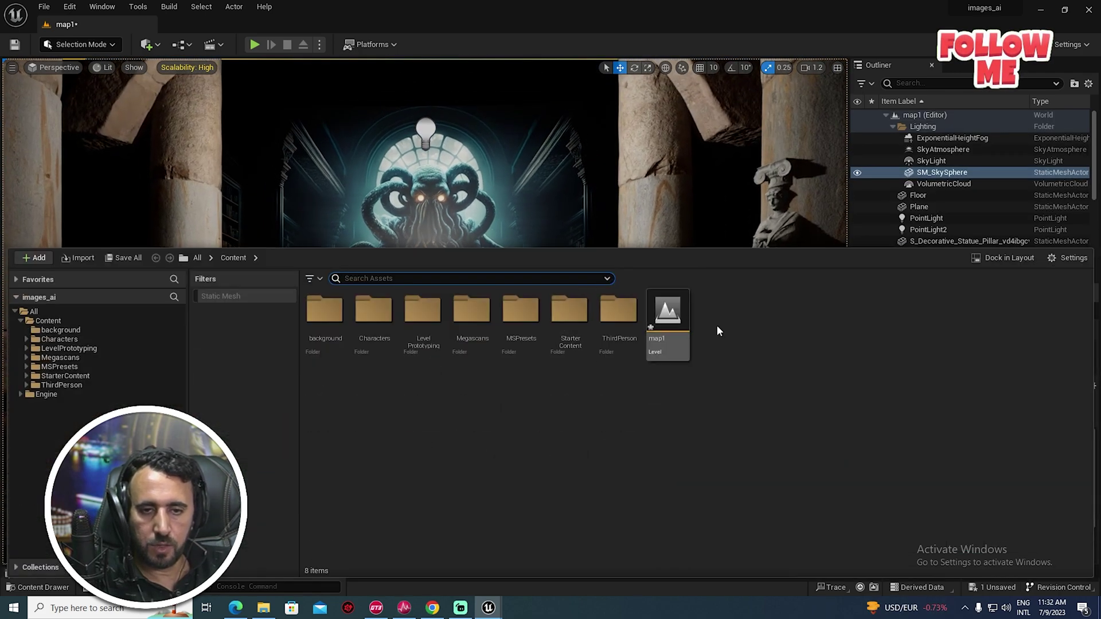
right_click(738, 335)
mouse_move(802, 418)
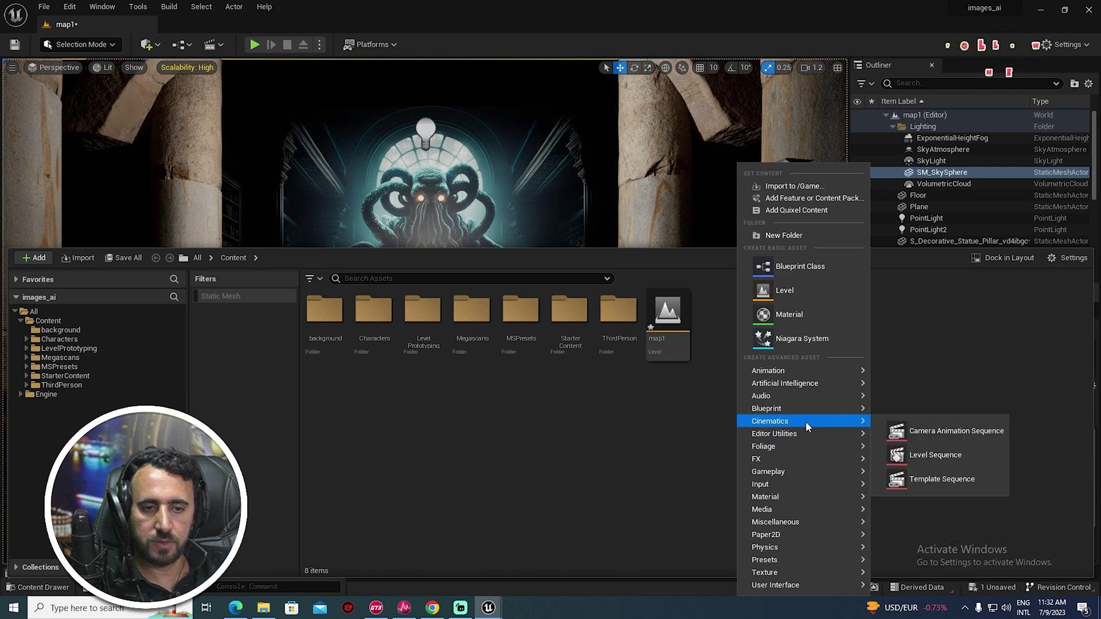
click(917, 451)
double_click(714, 317)
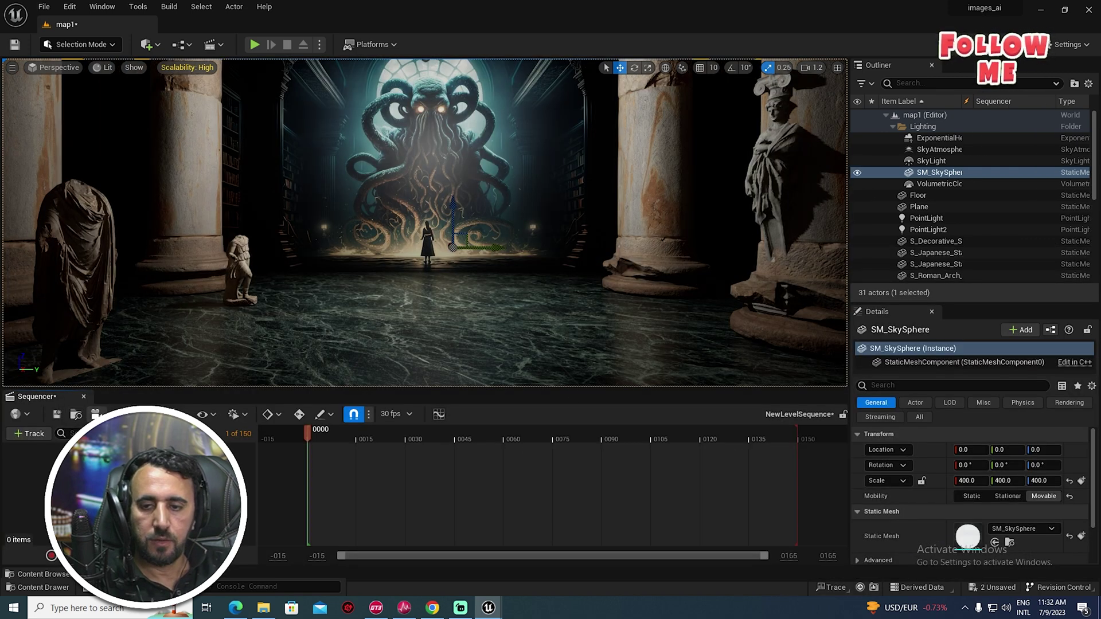
- Add a cine camera to the sequence and pull it back to about X -3494, Y -125, Z 109
click(96, 414)
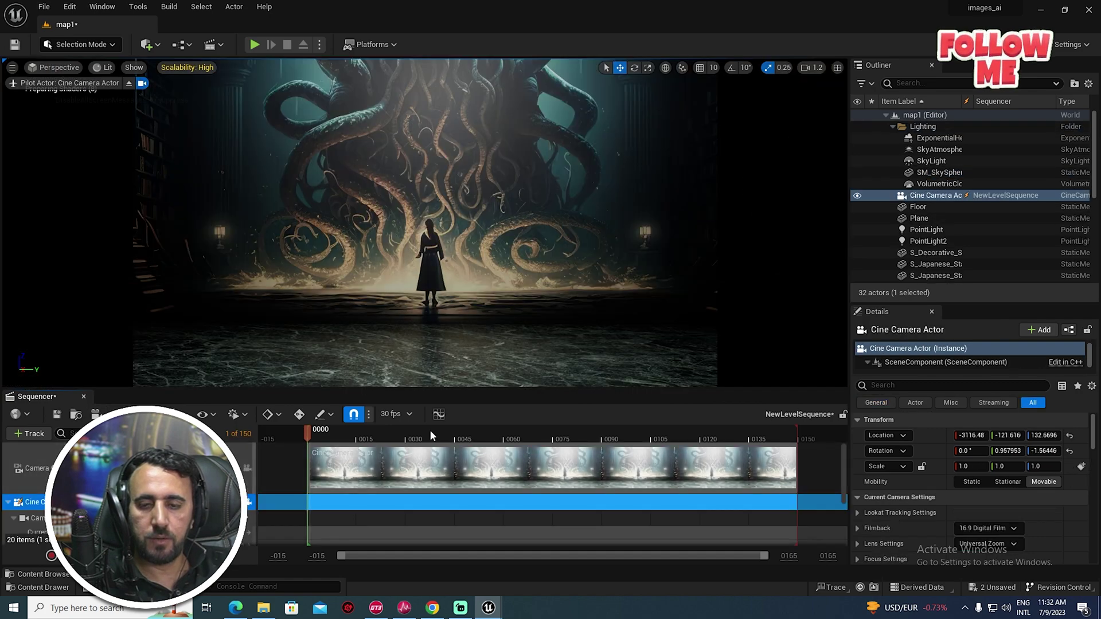
key(s)
right_drag(444, 262, 447, 258)
key(s)
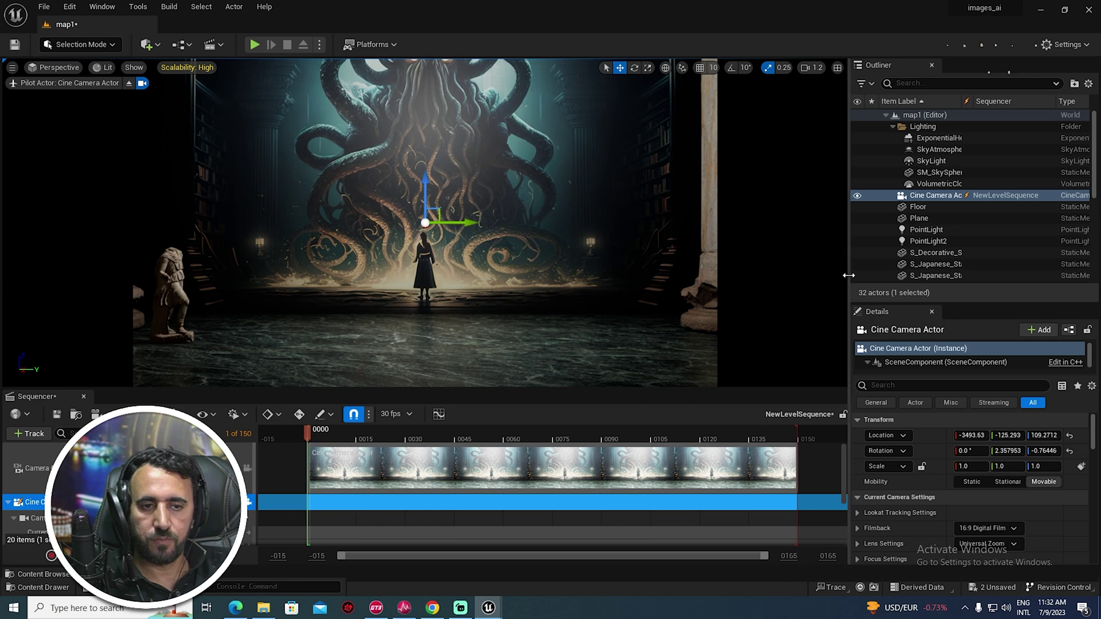
- Select the sequence's camera and reframe the shot with the draped statue in the foreground and the robed figure beyond it
click(932, 275)
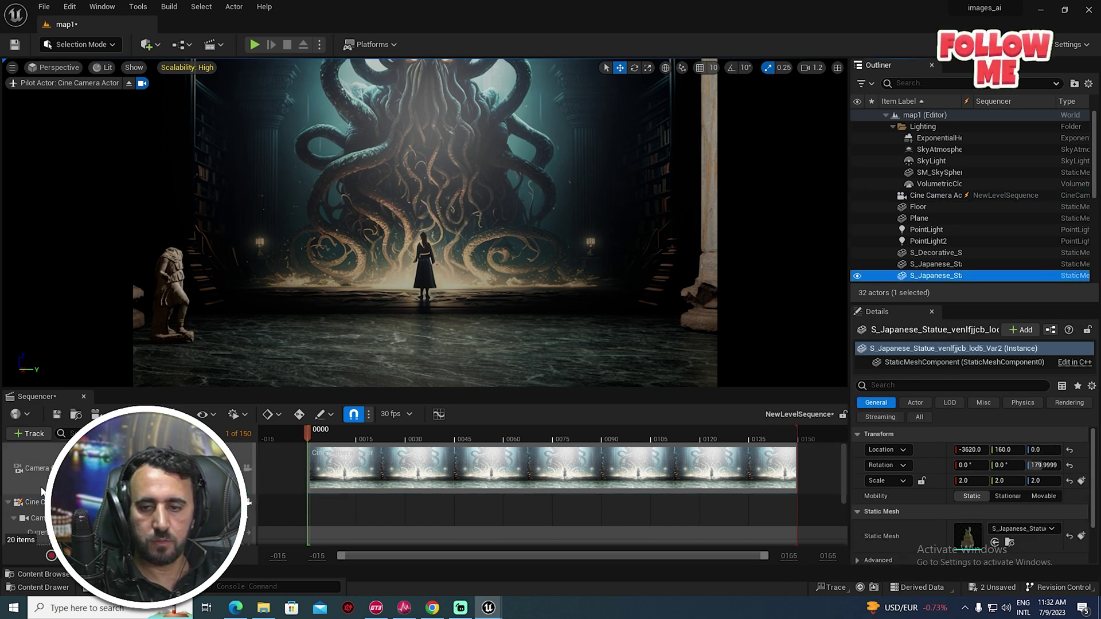
click(40, 518)
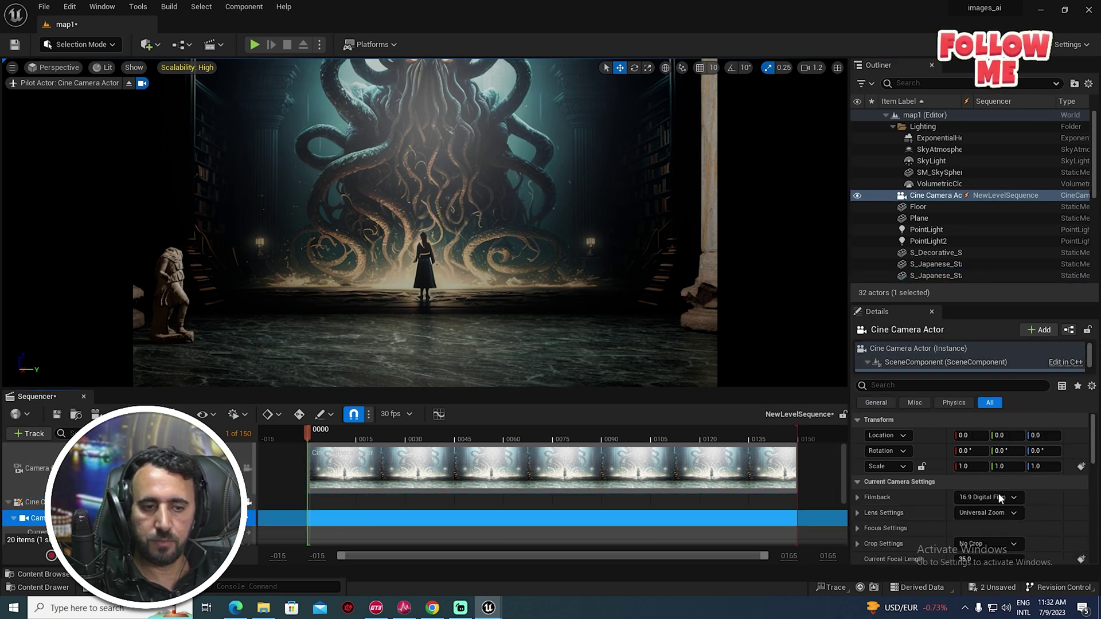
key(w)
mouse_move(484, 299)
right_down()
mouse_move(510, 281)
mouse_move(483, 298)
right_up()
key(s)
- Set the cine camera's Current Aperture to 1.2
scroll(1045, 521, down, 3)
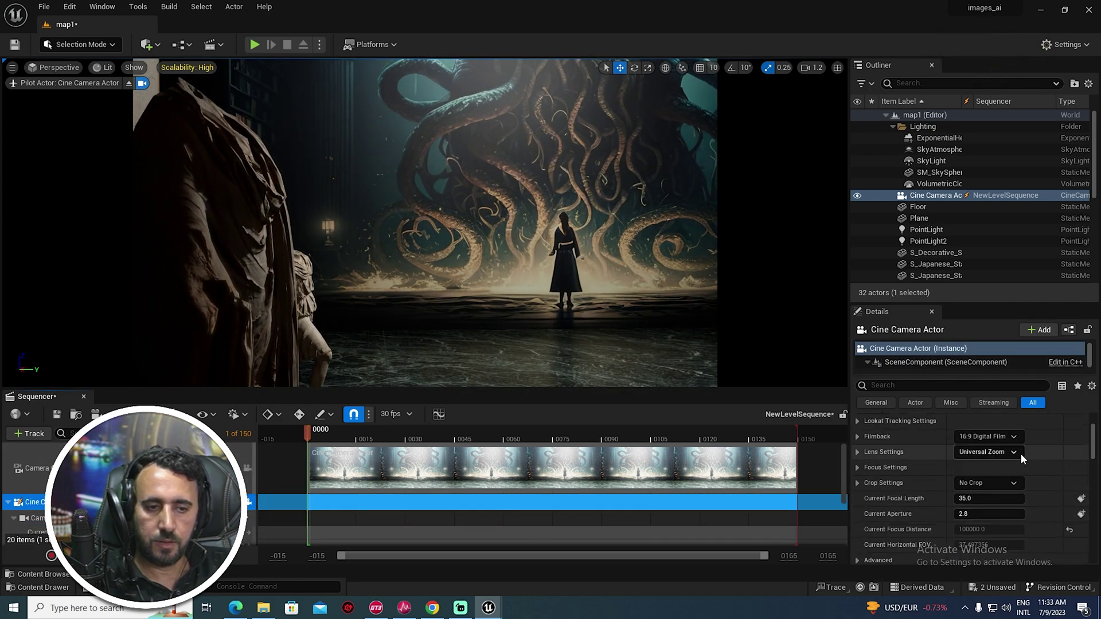
scroll(1044, 493, down, 3)
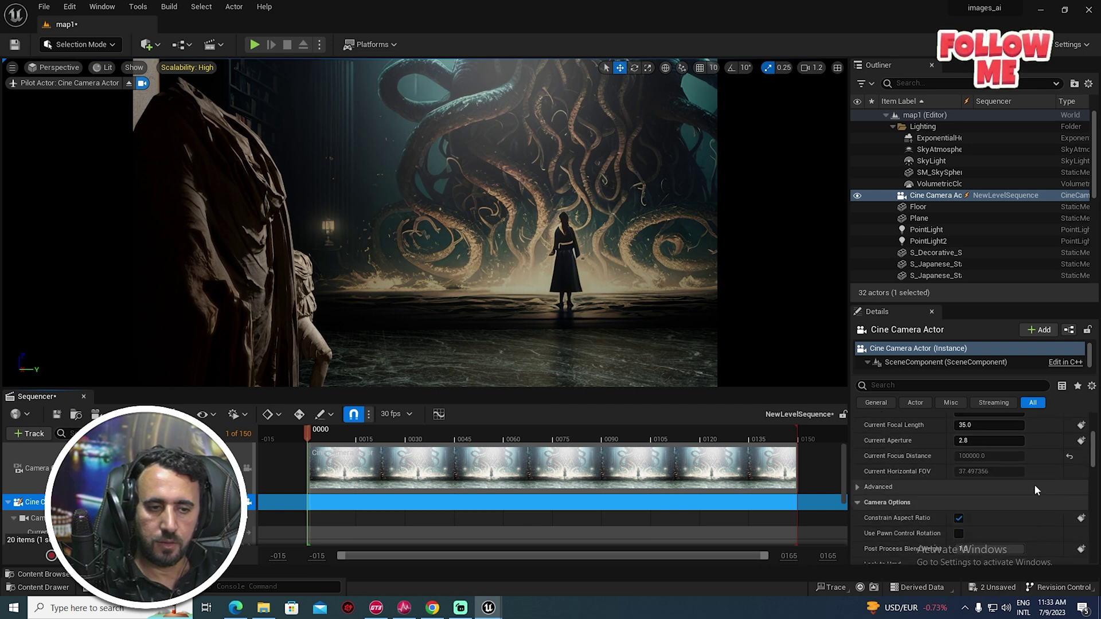
drag(958, 440, 918, 440)
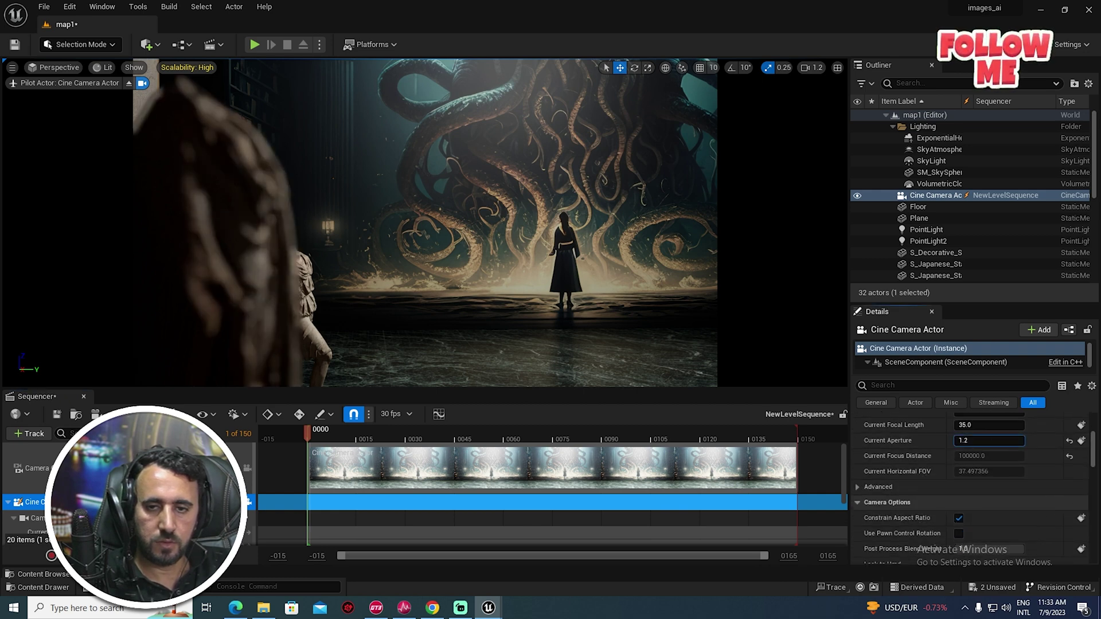
- Review the cine camera's focus method, manual focus distance and other focus settings
scroll(1060, 477, up, 4)
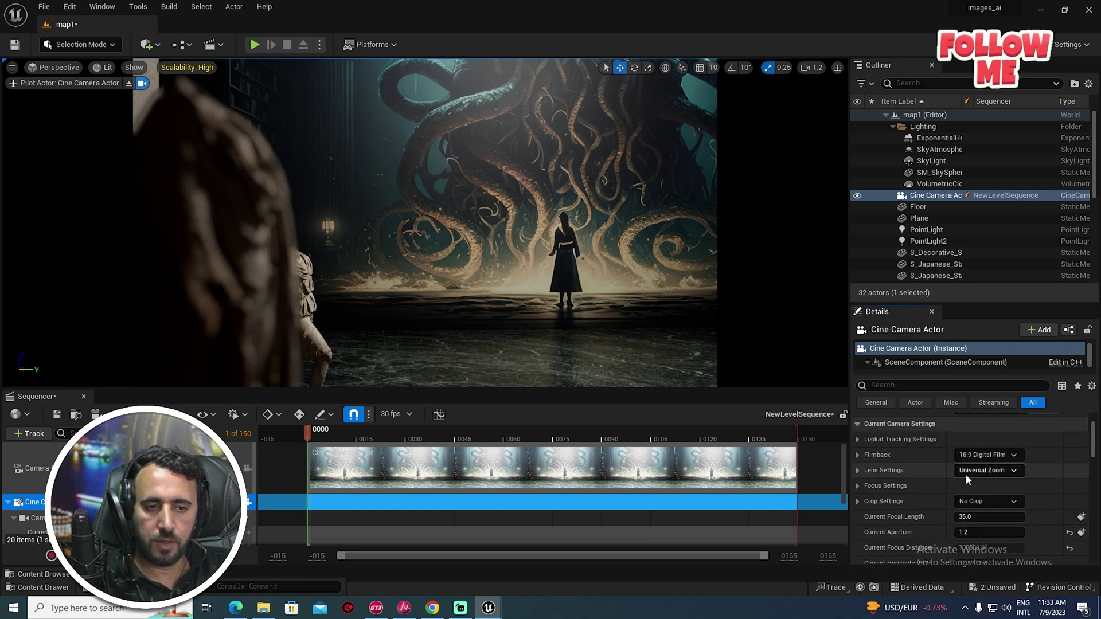
scroll(1072, 474, down, 2)
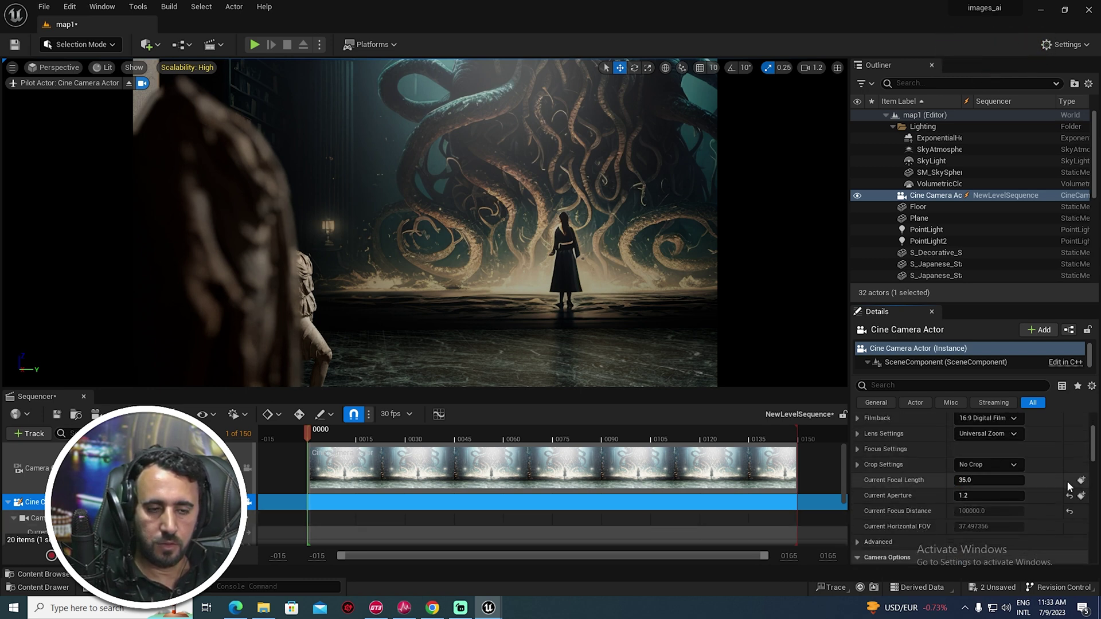
scroll(1070, 474, up, 2)
click(859, 488)
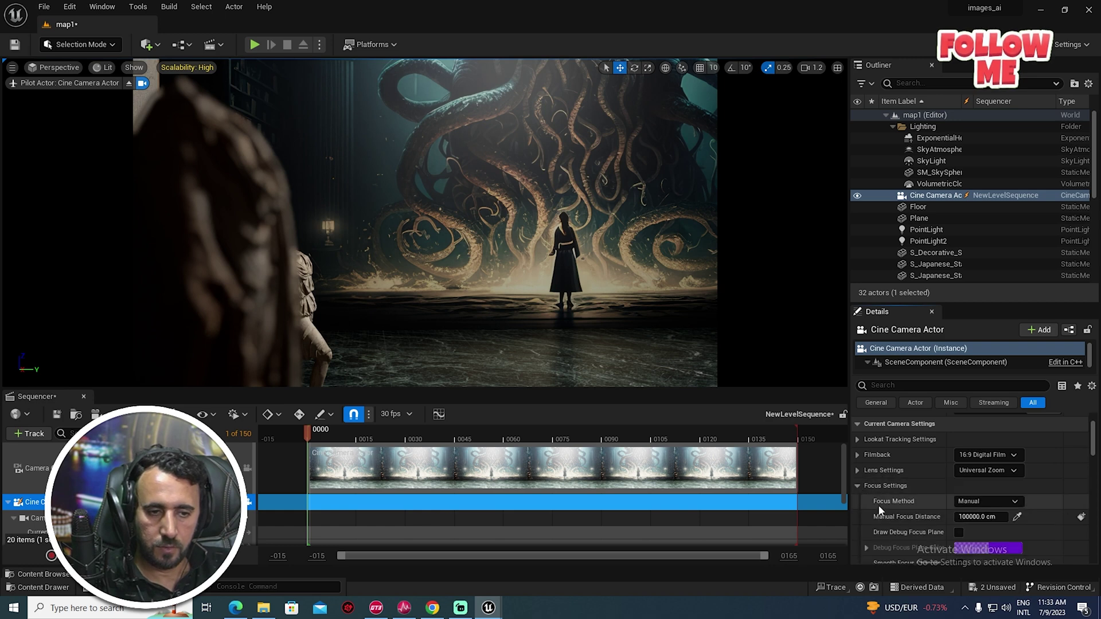
scroll(894, 511, down, 5)
scroll(904, 513, down, 1)
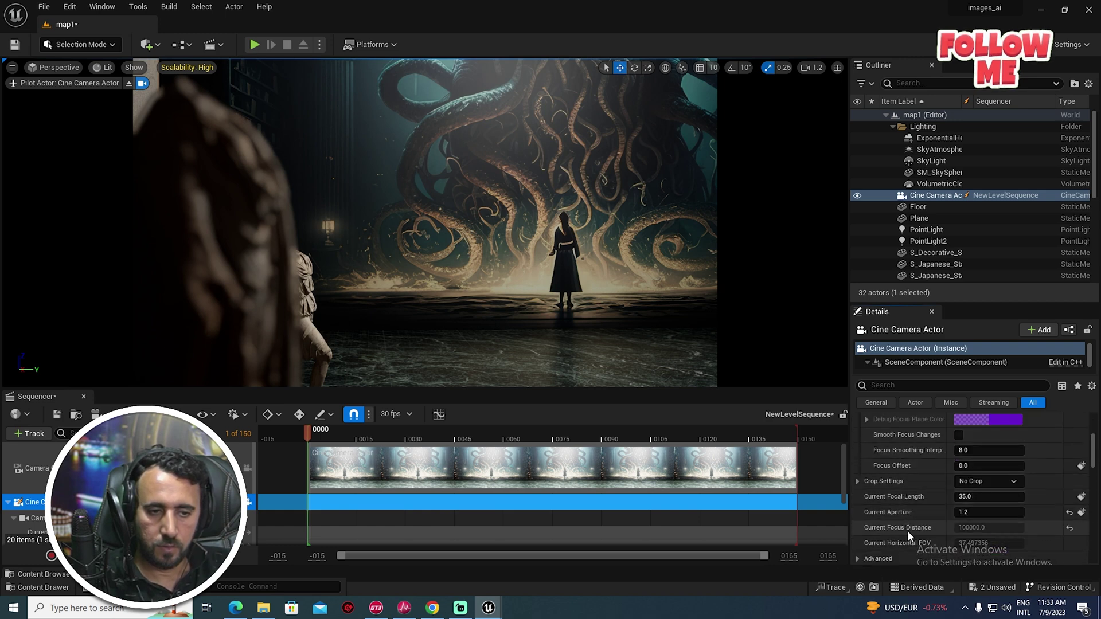
scroll(915, 499, up, 3)
scroll(912, 487, up, 3)
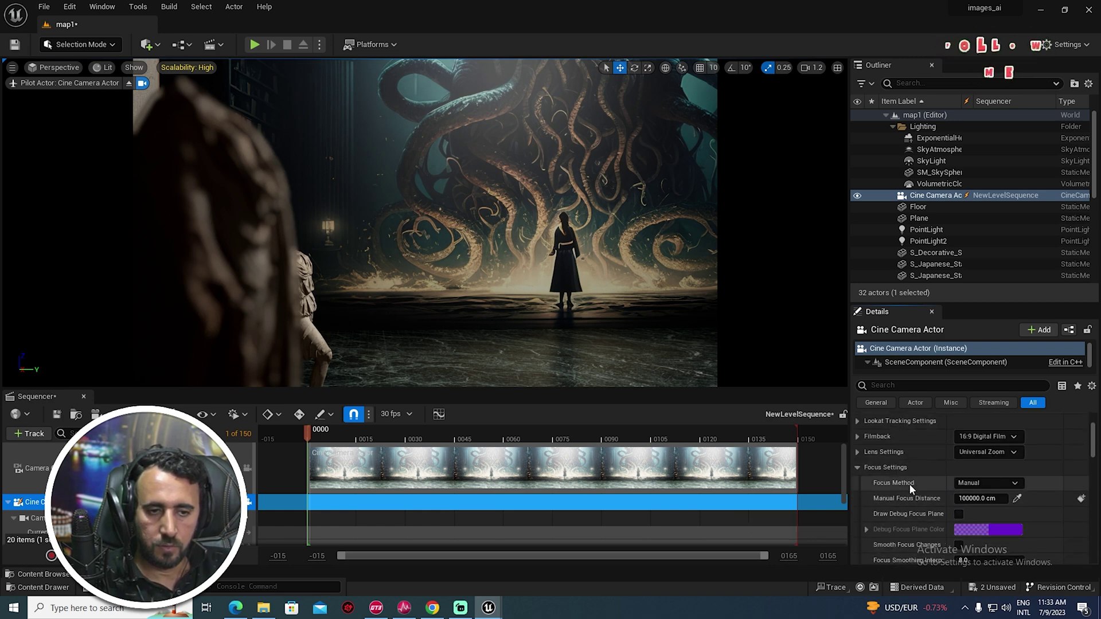
- Raise the Squeeze Factor in the cine camera's lens settings to about 1.288
click(858, 452)
scroll(886, 508, down, 1)
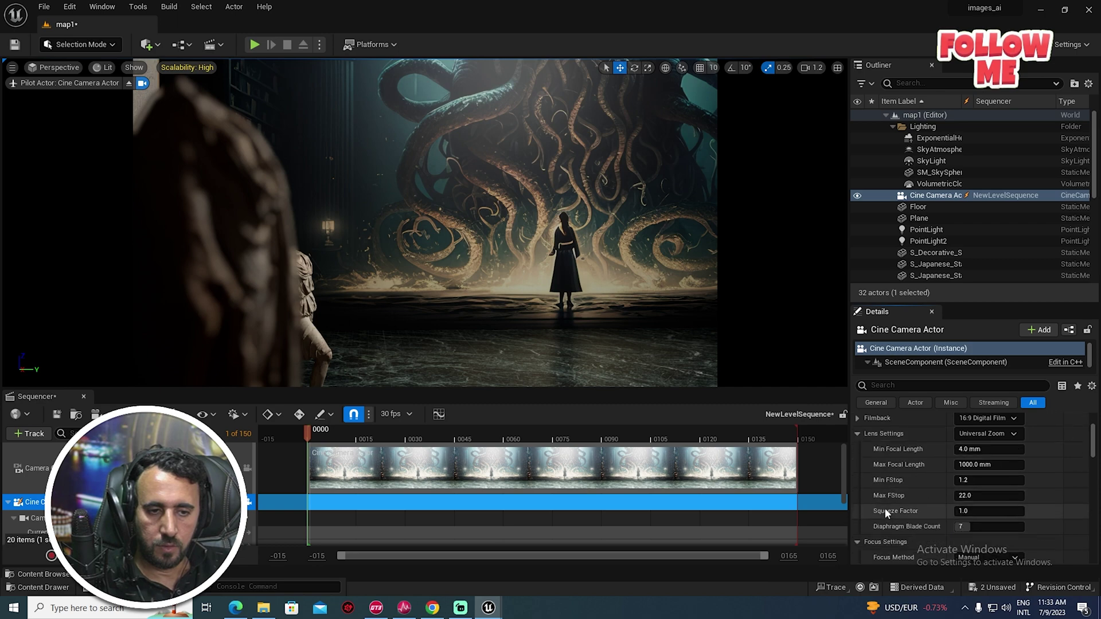
drag(969, 511, 992, 511)
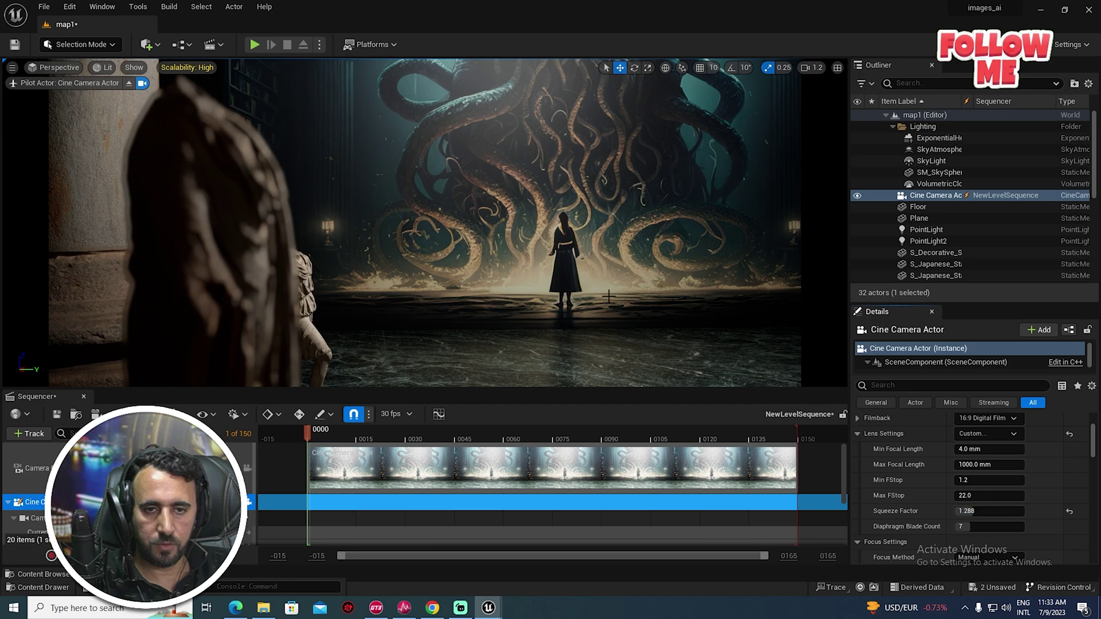
- Reframe the camera centrally on the tentacled creature and choose the 30mm Prime f/1.4 lens preset
right_drag(609, 297, 631, 265)
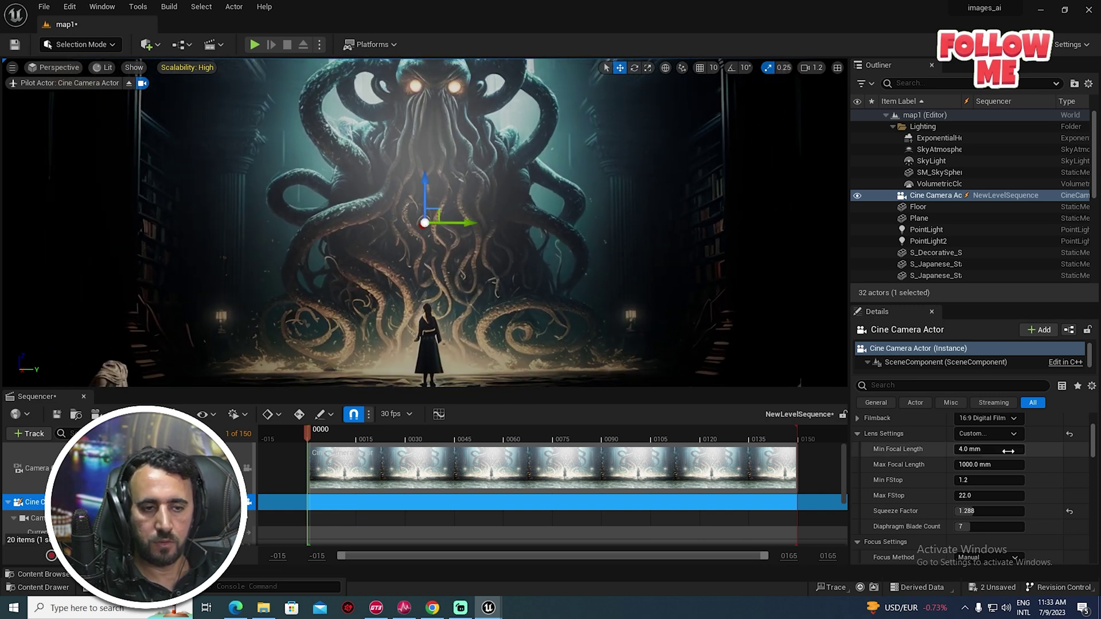
click(993, 417)
click(994, 419)
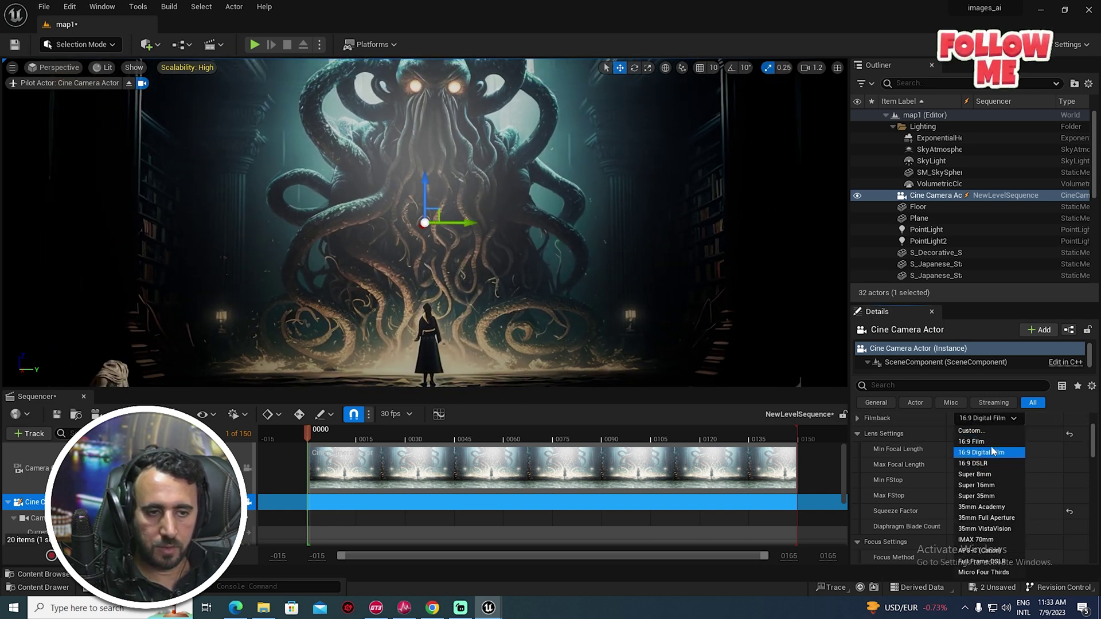
click(992, 418)
click(996, 435)
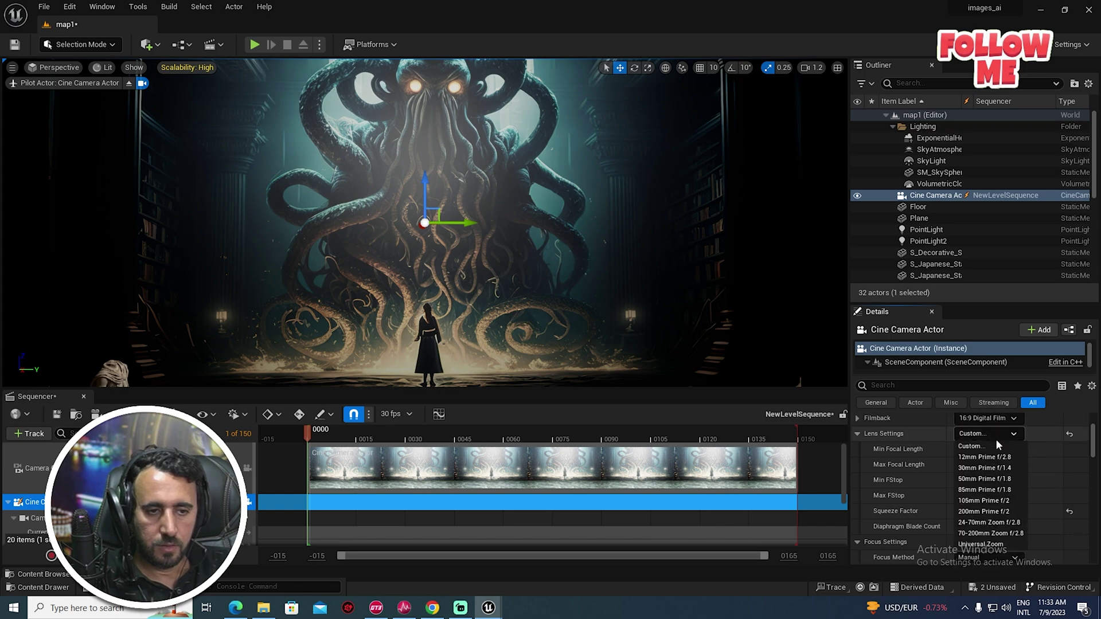
click(986, 472)
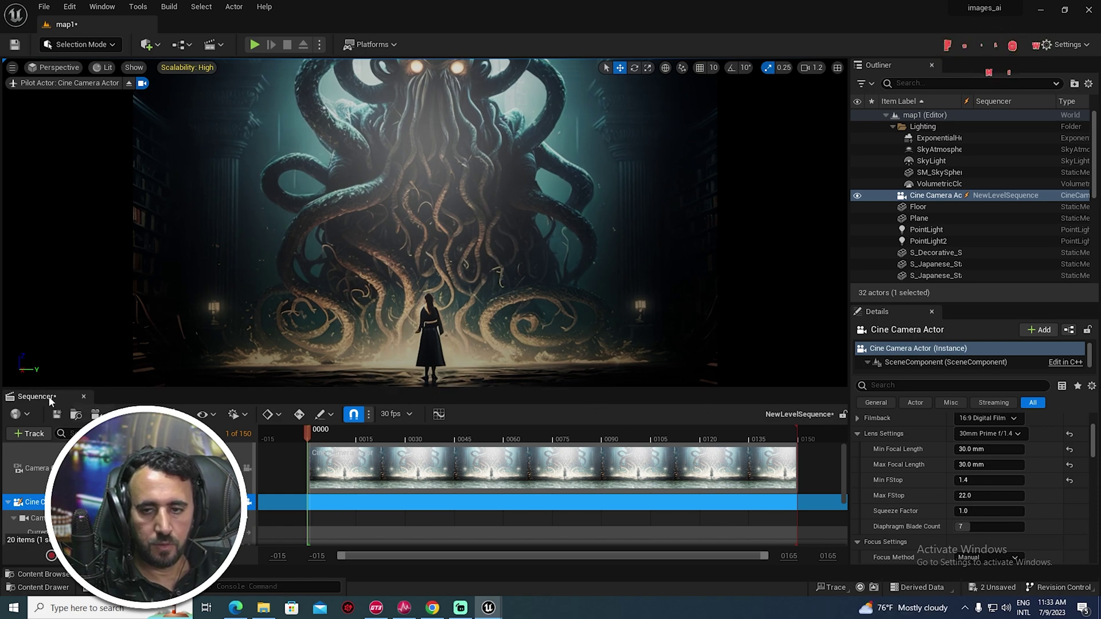
- Undock the Sequencer and move it off this screen to free space for the viewport
drag(50, 401, 1100, 396)
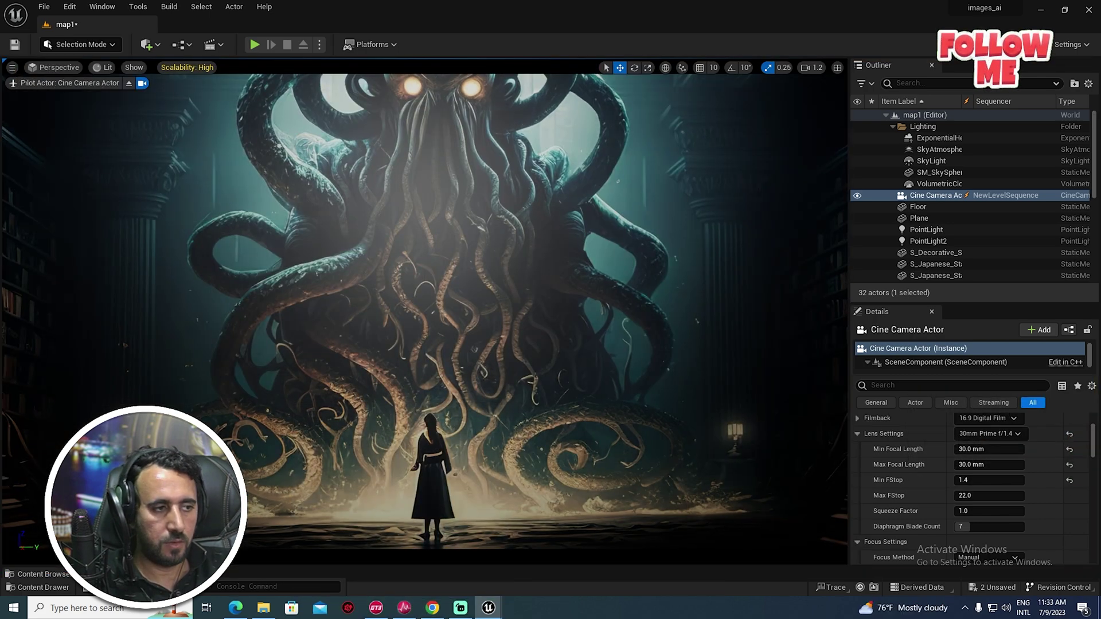
- Pull the view back from the creature to the arched hall and resume piloting the cine camera
key(s)
mouse_move(546, 286)
right_down()
mouse_move(516, 284)
mouse_move(546, 286)
right_up()
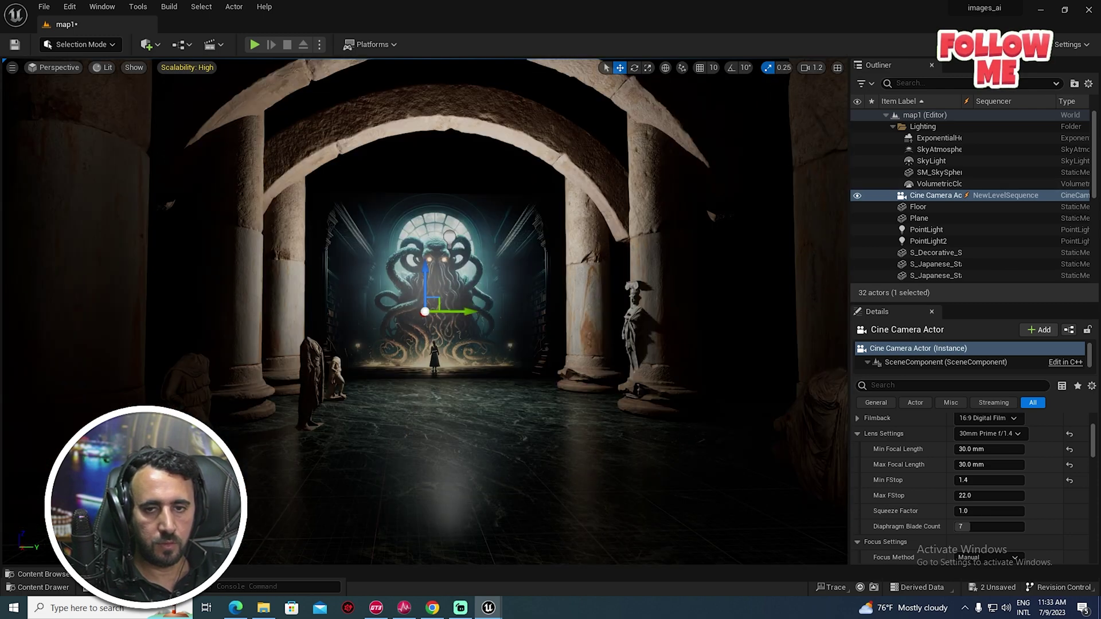
key(ctrl+shift+p)
key(w)
mouse_move(475, 233)
right_down()
mouse_move(472, 246)
mouse_move(472, 224)
mouse_move(475, 233)
right_up()
key(s)
key(s)
key(s)
key(q)
key(e)
key(w)
key(s)
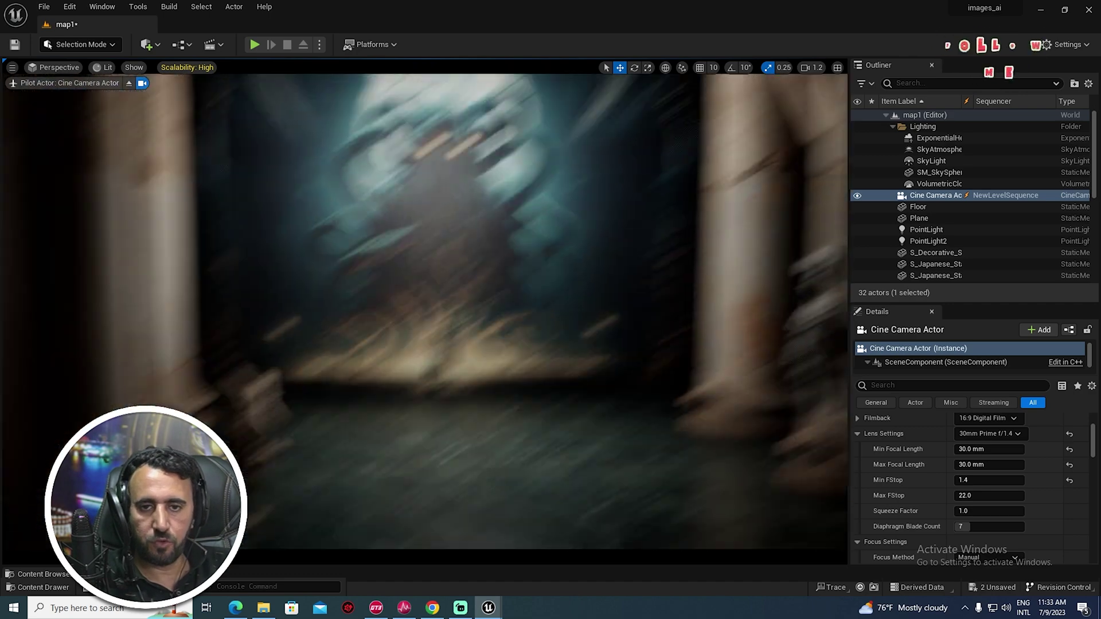
- Frame the cine camera down the hall so columns and statues flank the creature backdrop
key(w)
right_drag(472, 237, 475, 226)
key(w)
key(s)
key(e)
key(s)
key(s)
key(w)
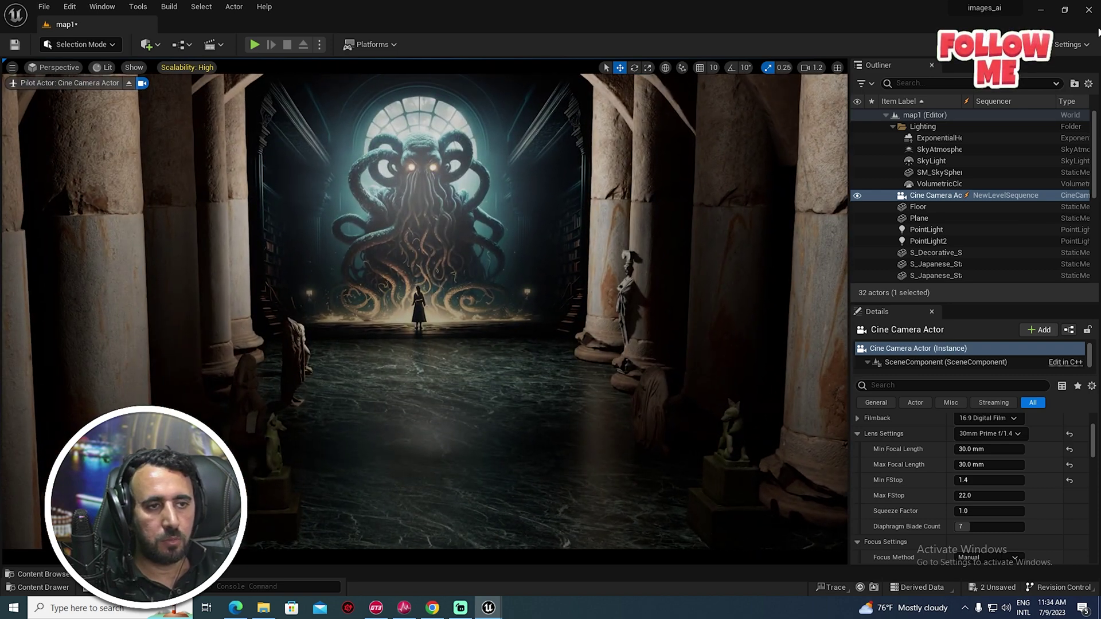
- Dock the Sequencer beneath the viewport again
drag(258, 356, 270, 575)
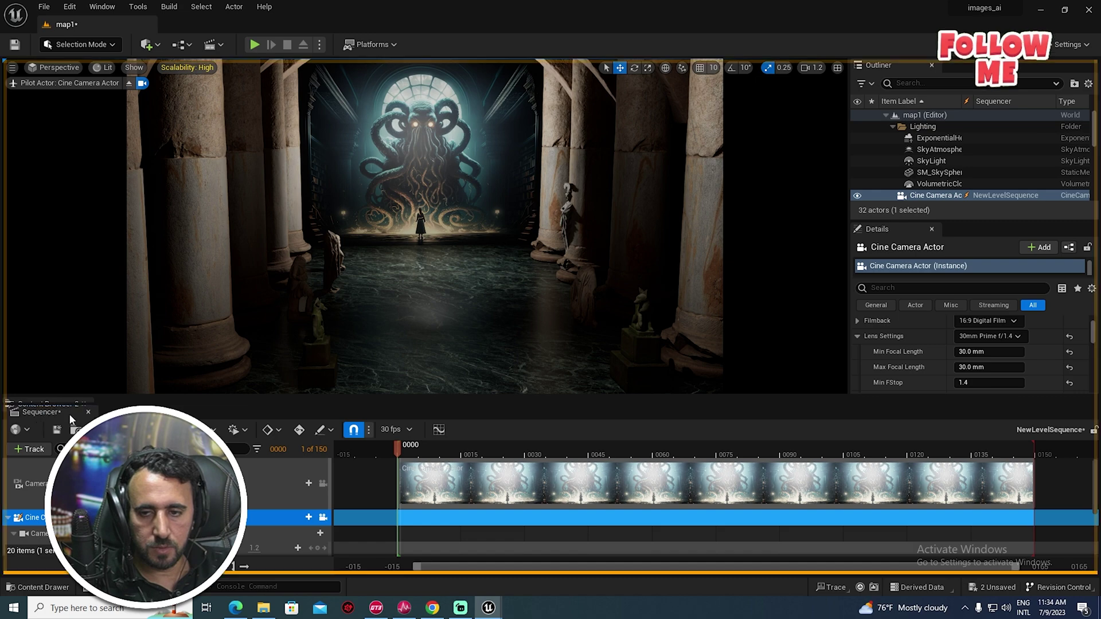
drag(69, 414, 302, 511)
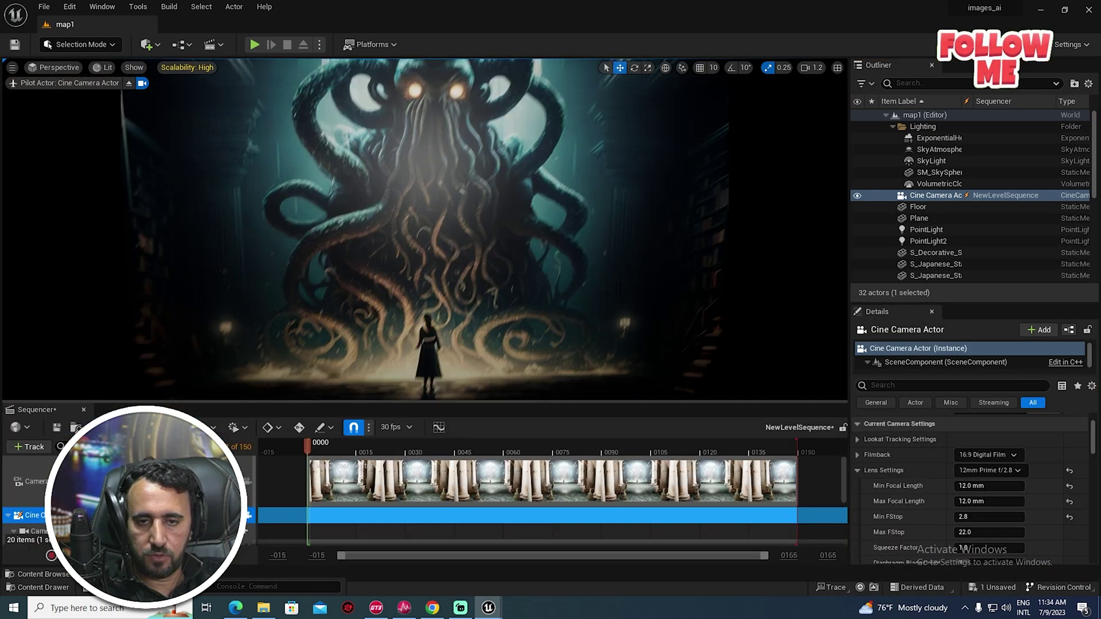
- Pull the cine camera back from the creature into the hall and set the viewport camera speed to 0.396
right_drag(425, 230, 430, 186)
key(s)
key(e)
key(w)
click(811, 69)
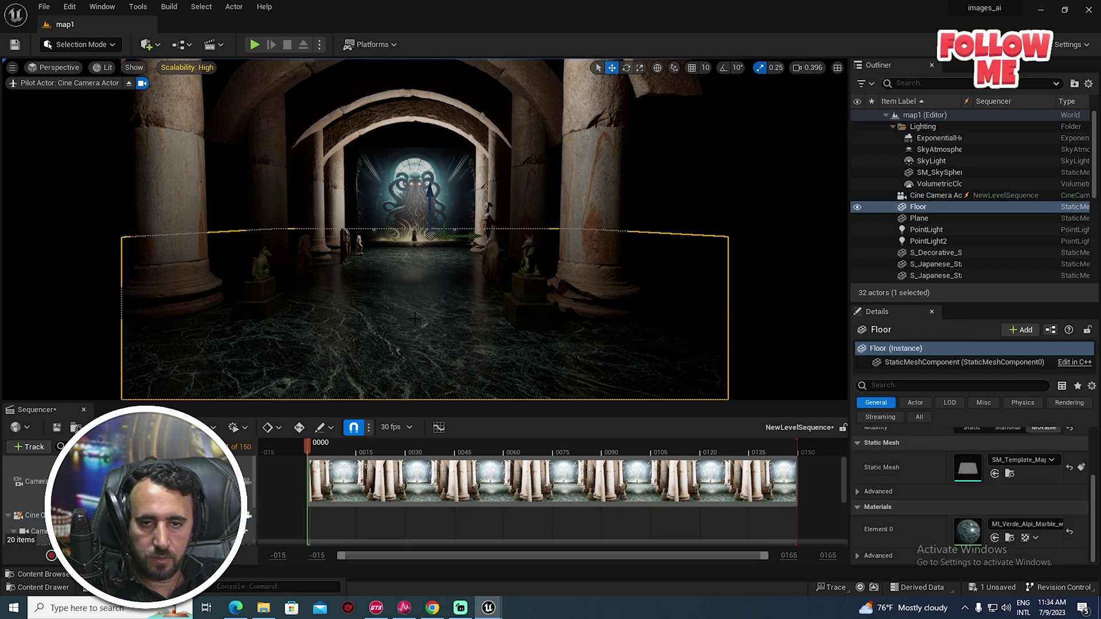
- Lower the piloted cine camera close above the marble floor, looking through the arches toward the creature
mouse_move(425, 230)
right_down()
mouse_move(426, 258)
mouse_move(429, 232)
mouse_move(426, 246)
right_up()
key(q)
key(a)
key(q)
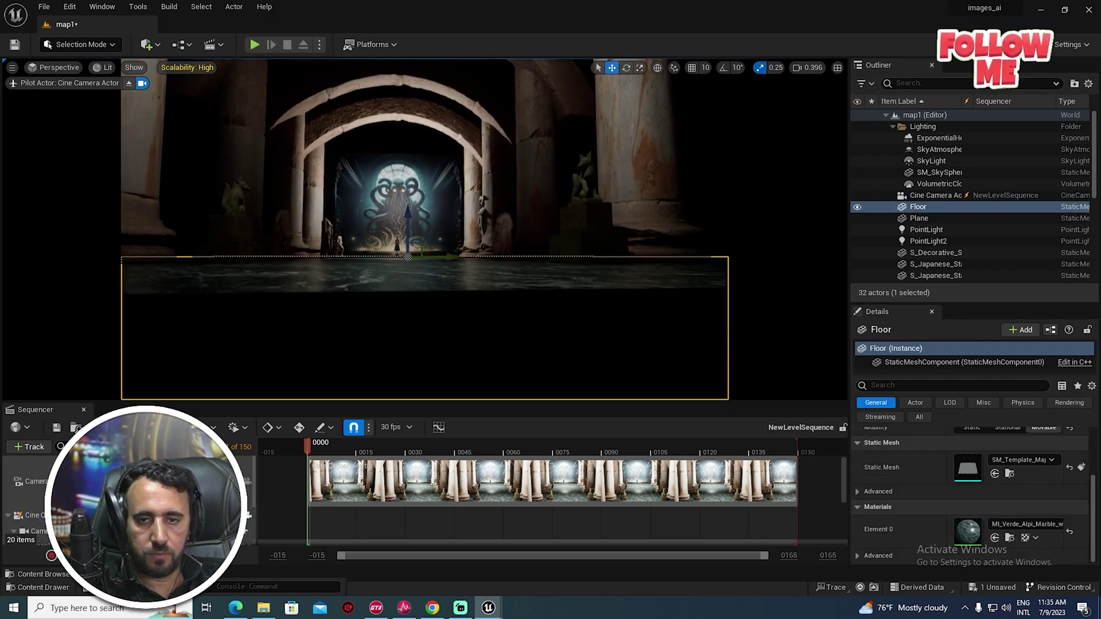
key(w)
right_drag(412, 333, 415, 322)
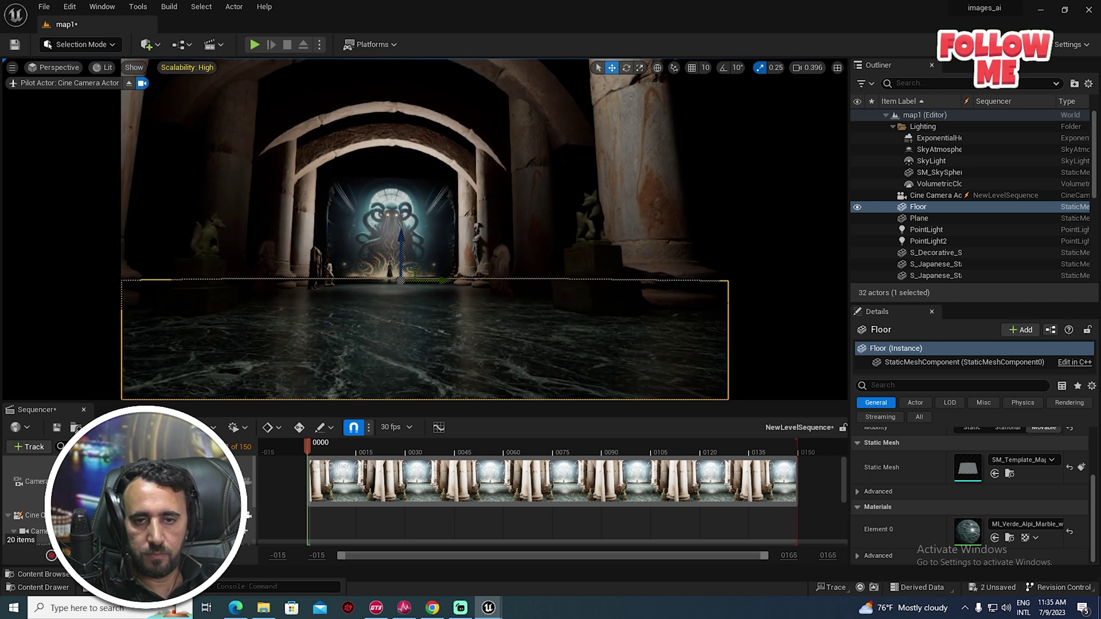
click(466, 224)
click(404, 236)
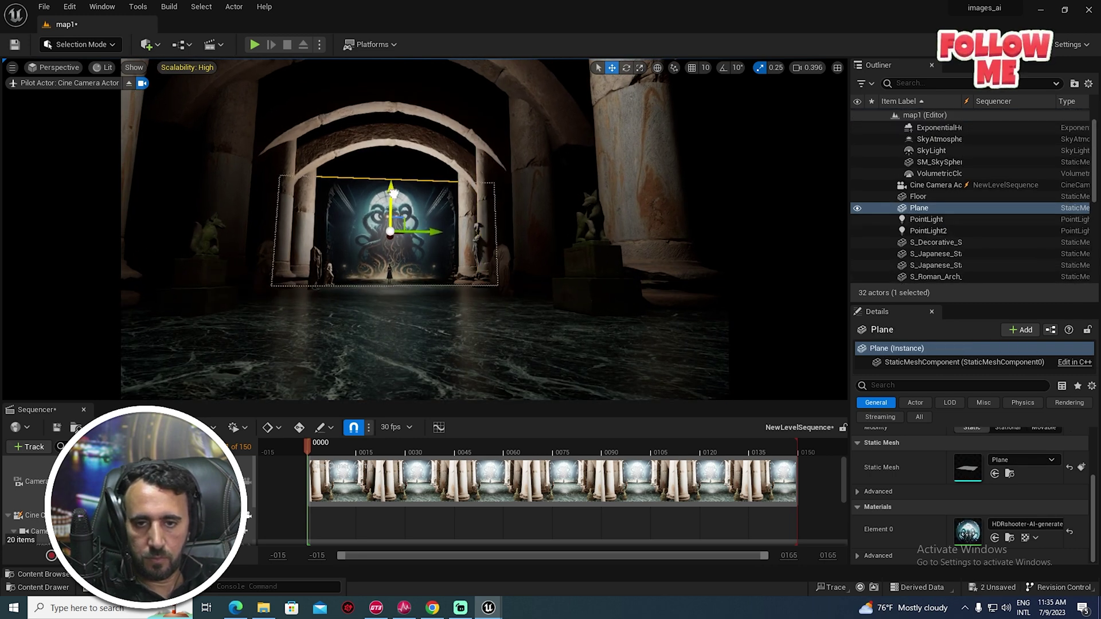
- Center the cine camera's opening shot on the creature backdrop, with the marble floor filling the foreground
click(414, 322)
mouse_move(414, 322)
right_down()
mouse_move(388, 341)
mouse_move(399, 360)
mouse_move(397, 341)
mouse_move(410, 336)
mouse_move(398, 337)
right_up()
key(e)
key(q)
key(e)
key(q)
key(e)
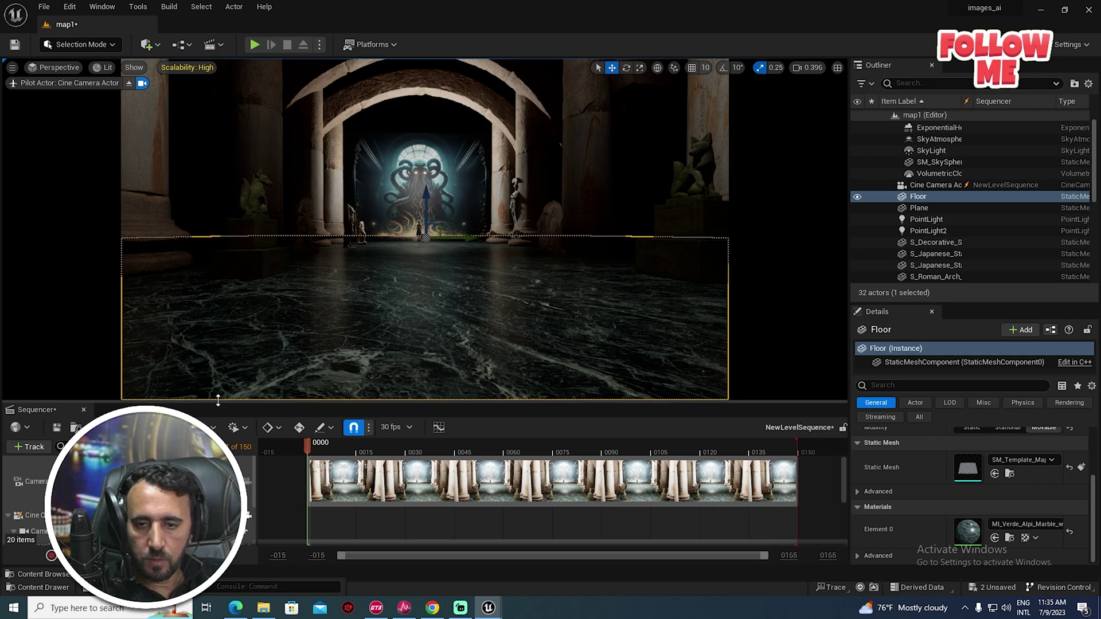
- Enlarge the Sequencer, keyframe the cine camera's transform at frame 0 and show the sequence time in seconds
drag(218, 403, 218, 343)
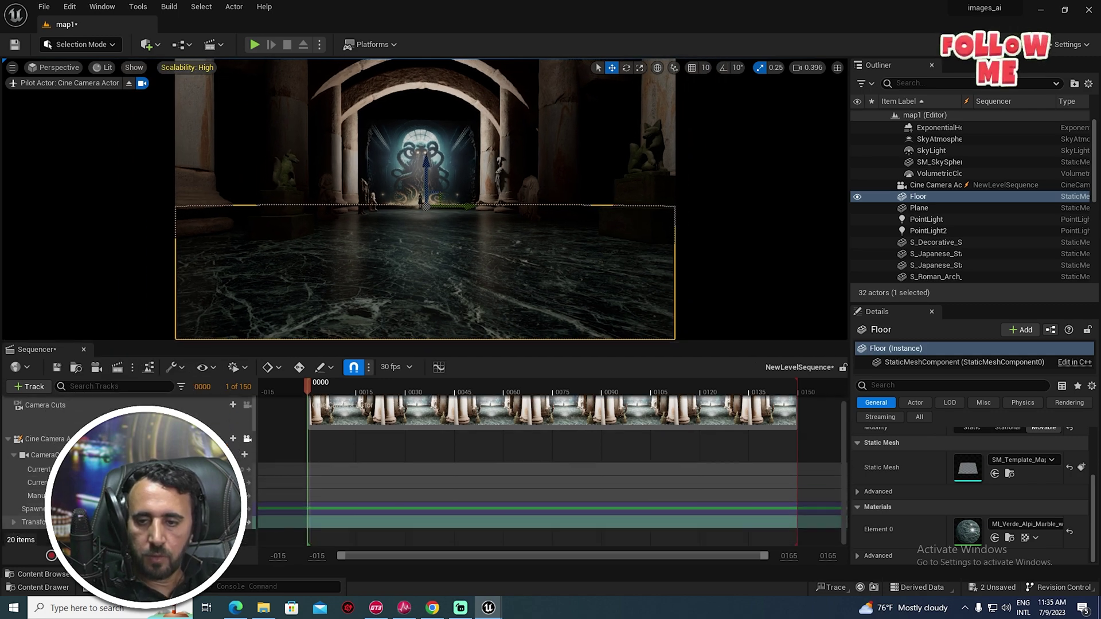
click(248, 523)
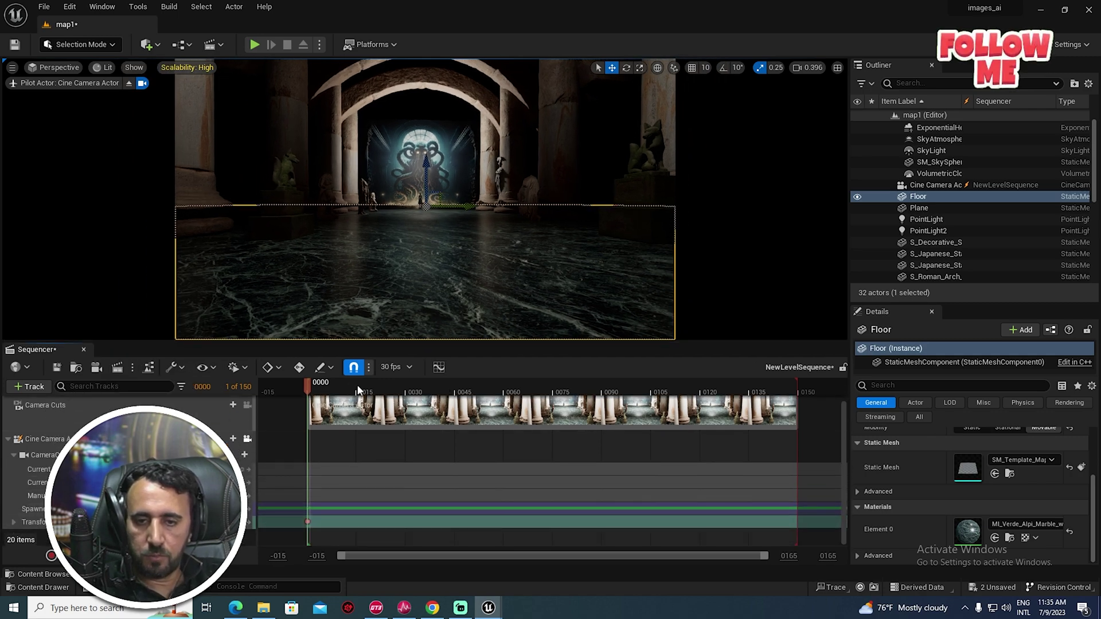
click(406, 367)
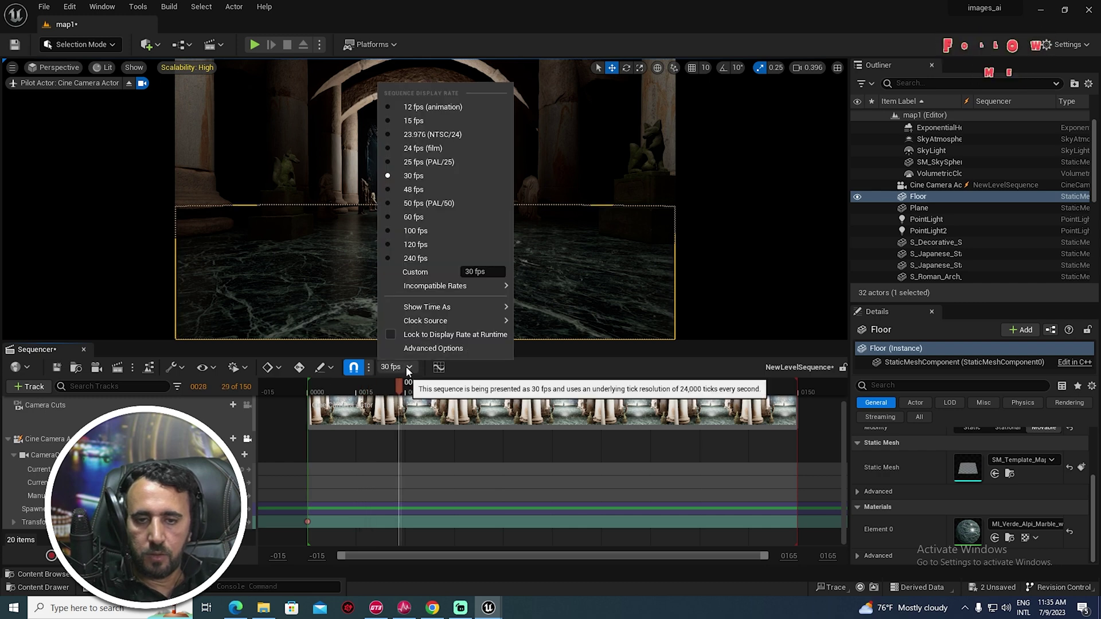
mouse_move(453, 323)
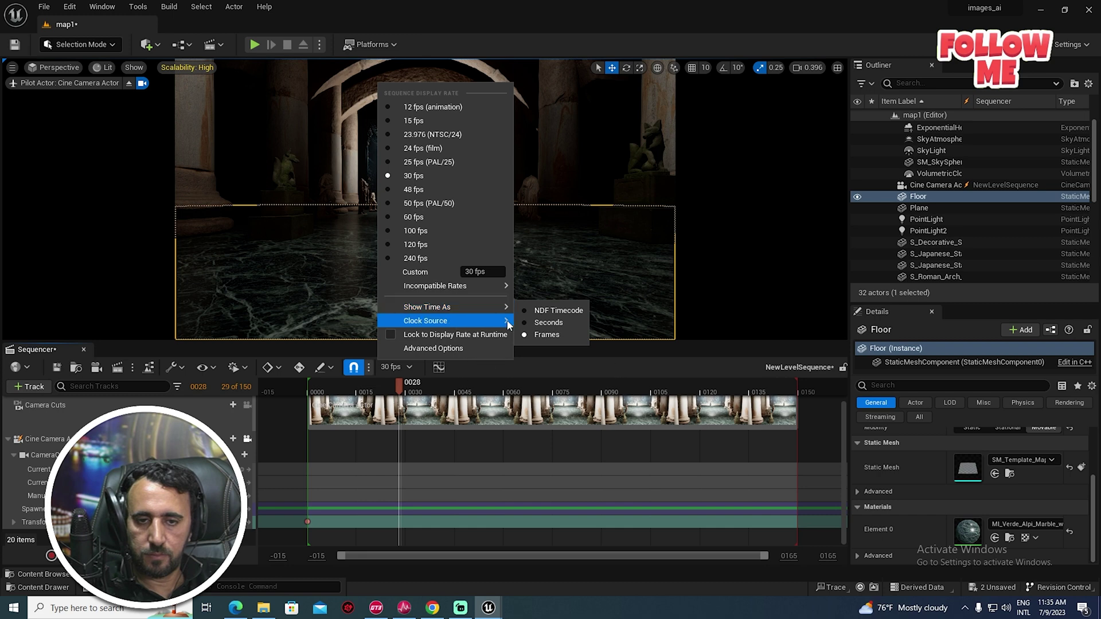
click(548, 323)
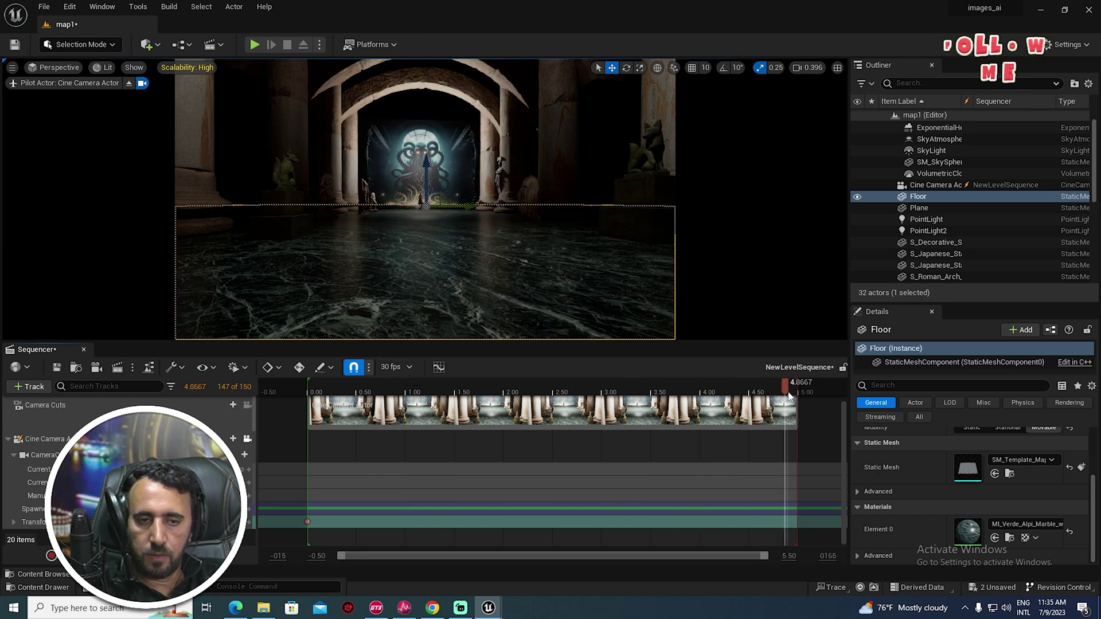
- Try to set up the closing shot at 5.00 seconds by flying the camera in close to the creature
drag(795, 396, 800, 396)
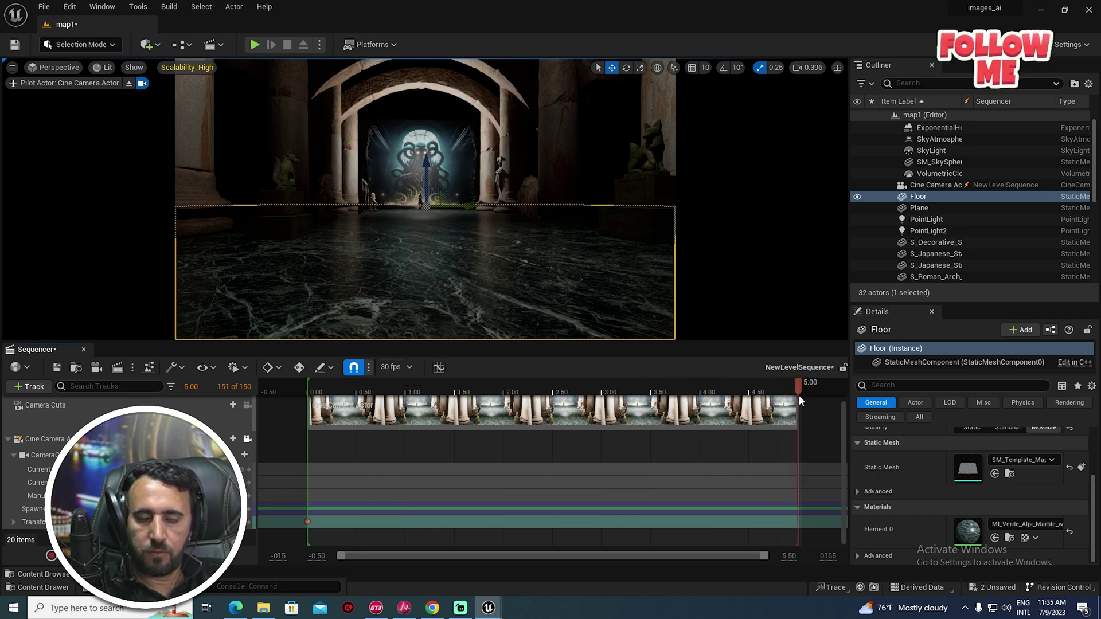
key(w)
right_drag(389, 205, 385, 181)
key(a)
key(w)
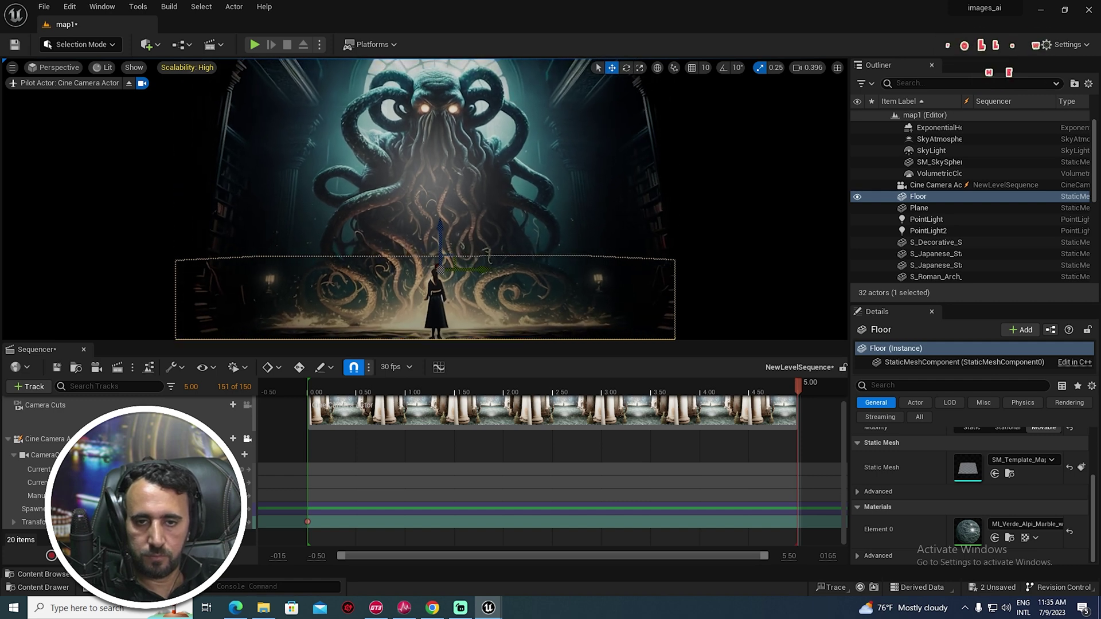
click(796, 392)
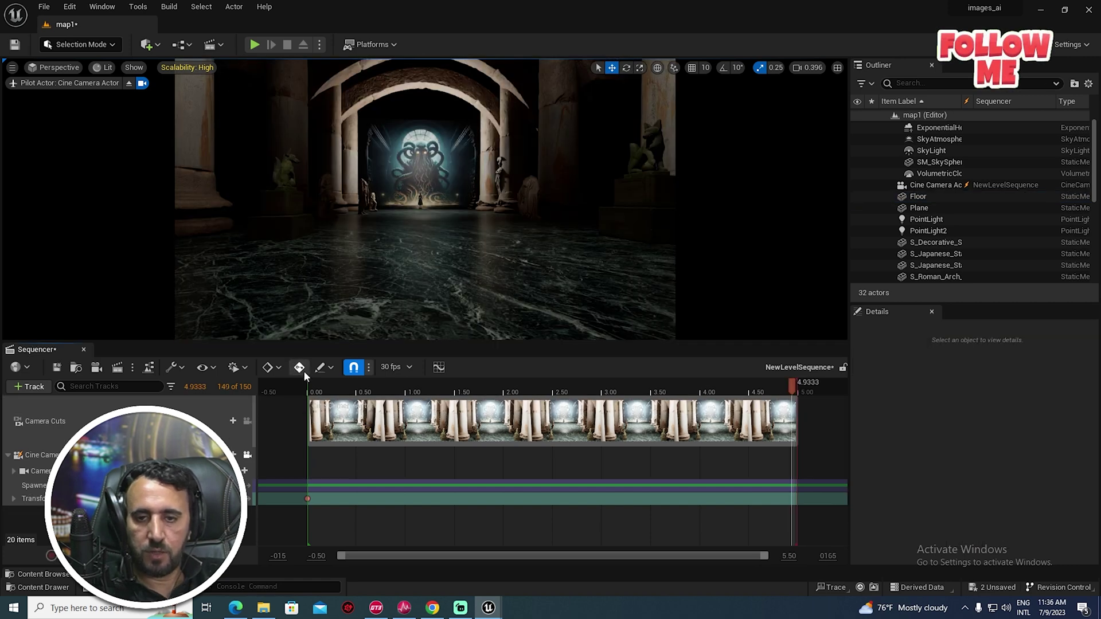
- Enable automatic keyframing and record a close, centered camera position on the creature at 5.00 seconds
click(300, 369)
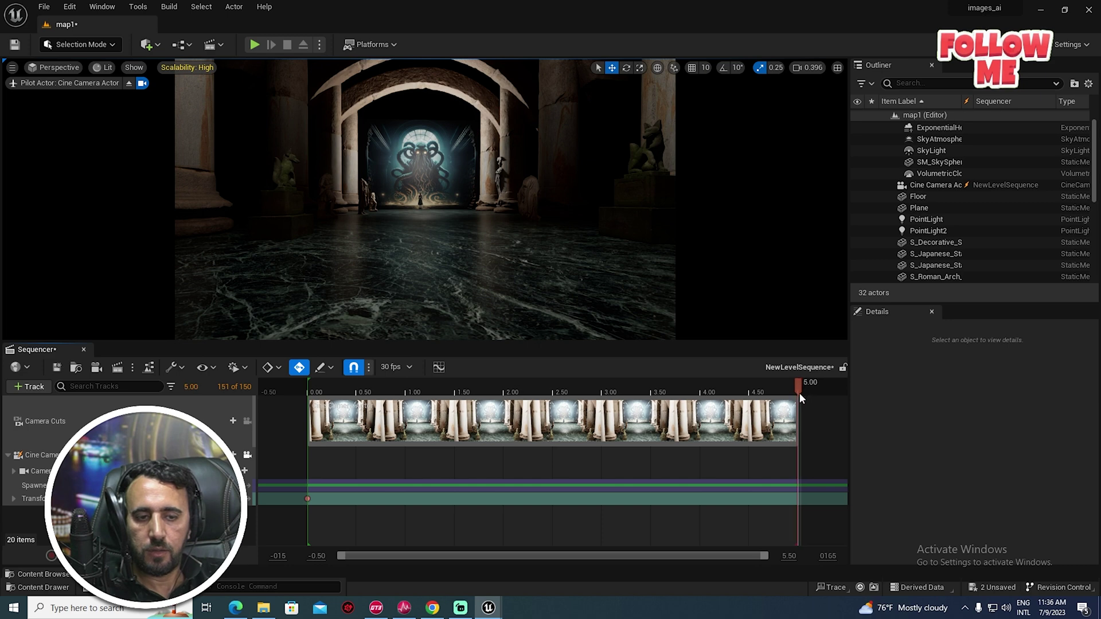
key(w)
right_drag(515, 250, 515, 232)
key(w)
drag(514, 250, 514, 249)
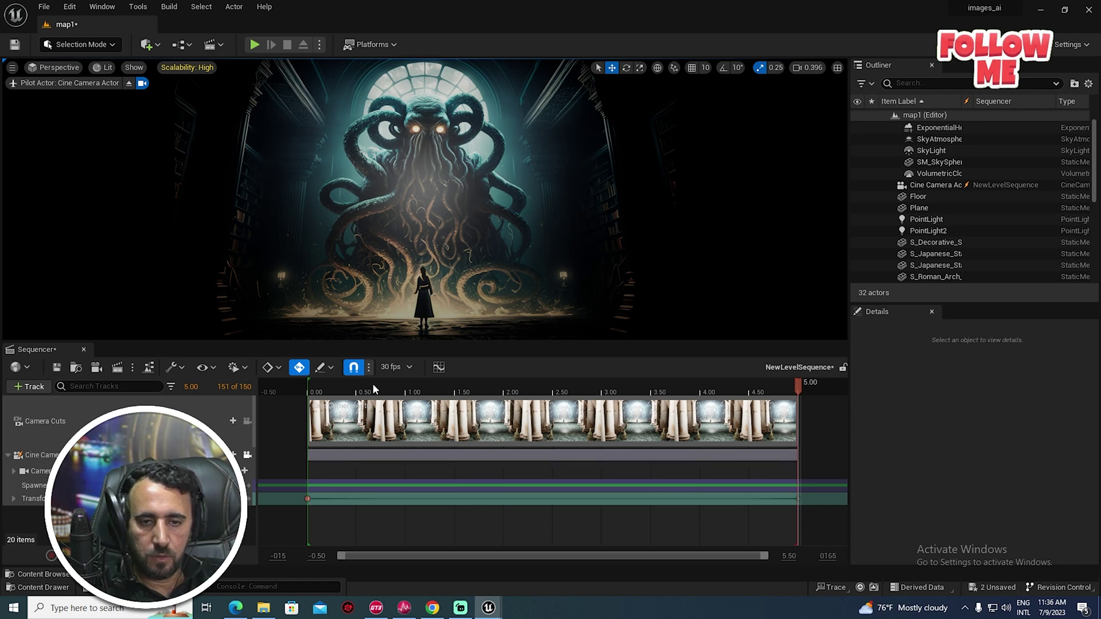
drag(364, 394, 435, 396)
- Extend the sequence's playback range to about 15 seconds
ctrl+scroll(612, 515, down, 4)
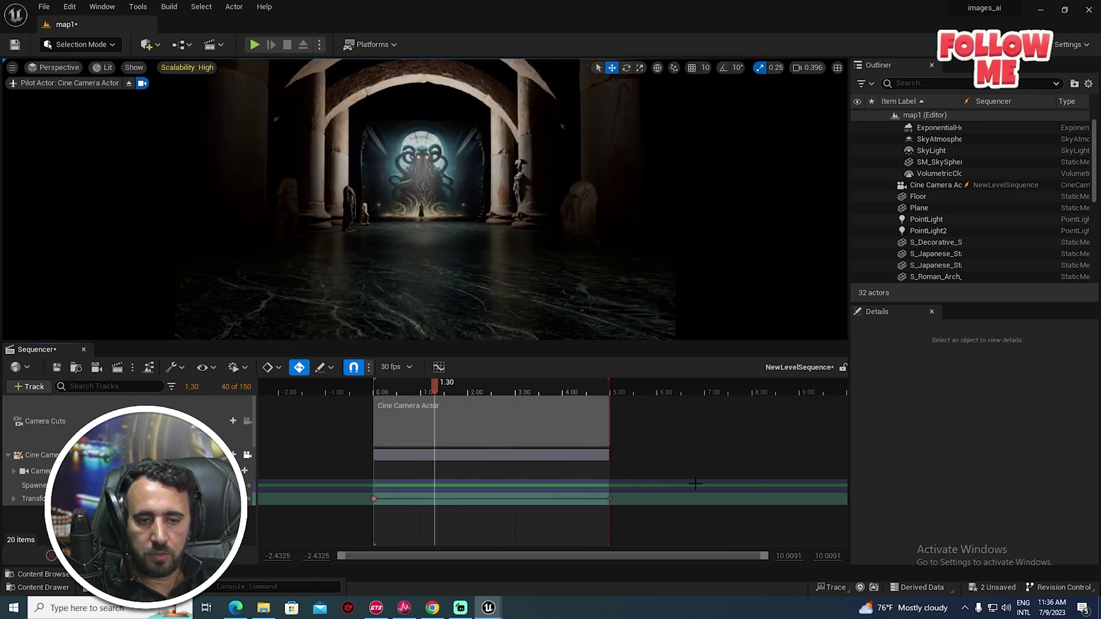
drag(611, 388, 792, 388)
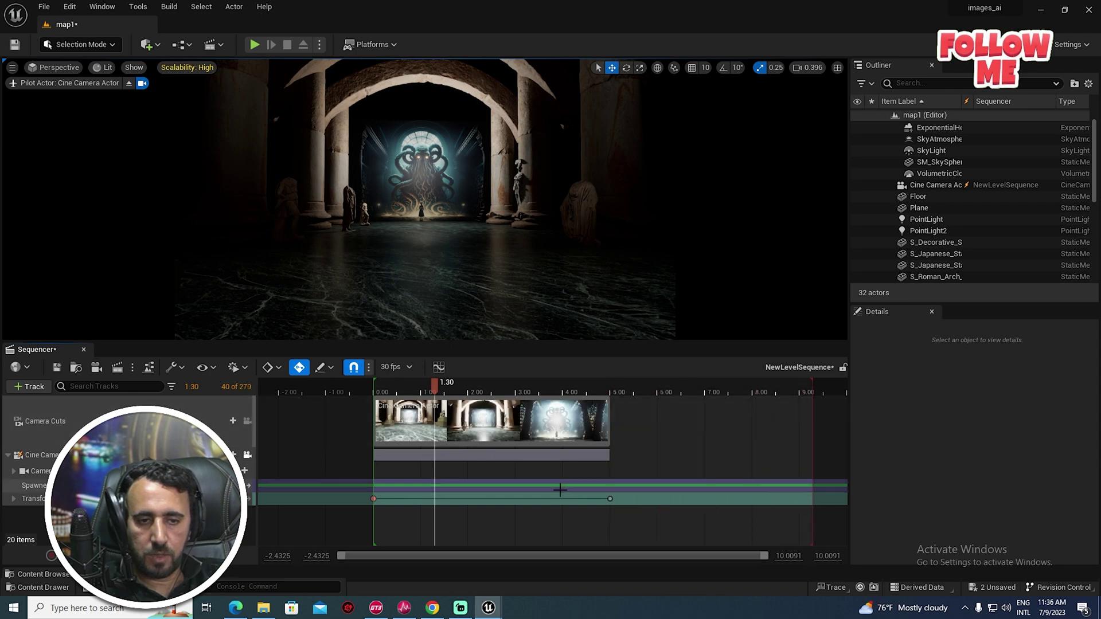
scroll(560, 489, down, 4)
drag(579, 382, 650, 382)
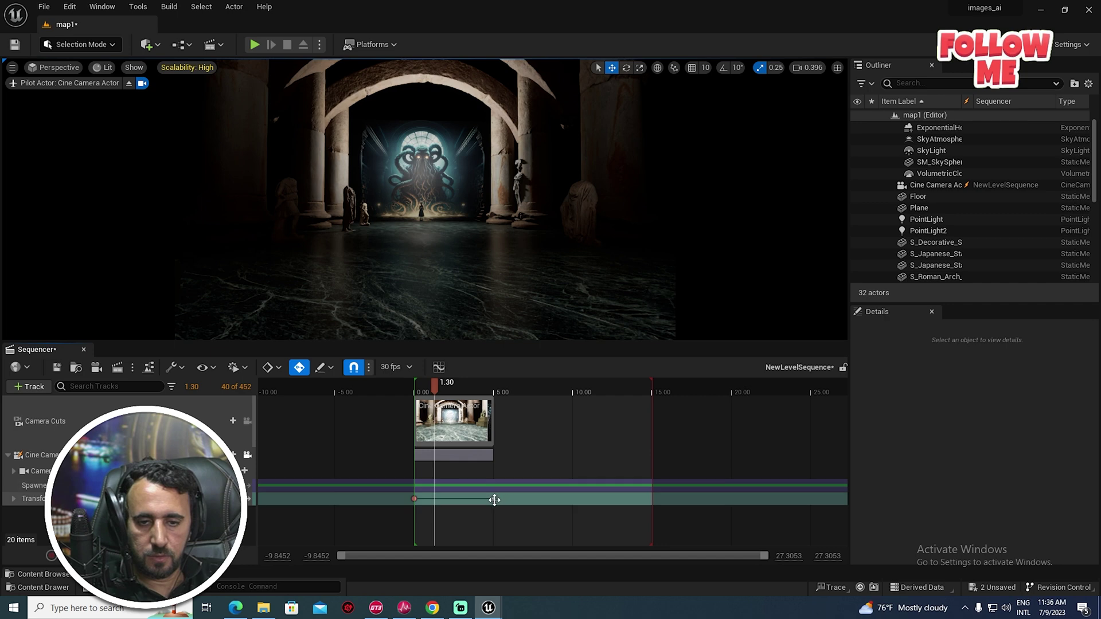
- Move the camera's closing transform keyframe to about 15 seconds and stretch the camera cut toward it
drag(495, 500, 652, 499)
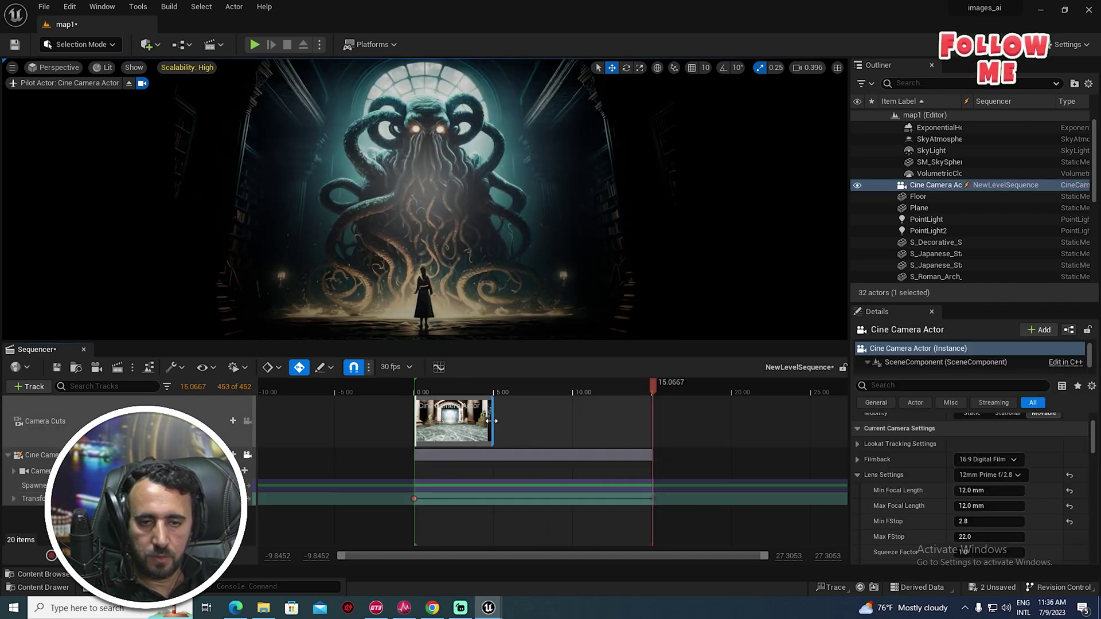
drag(493, 421, 612, 422)
click(432, 385)
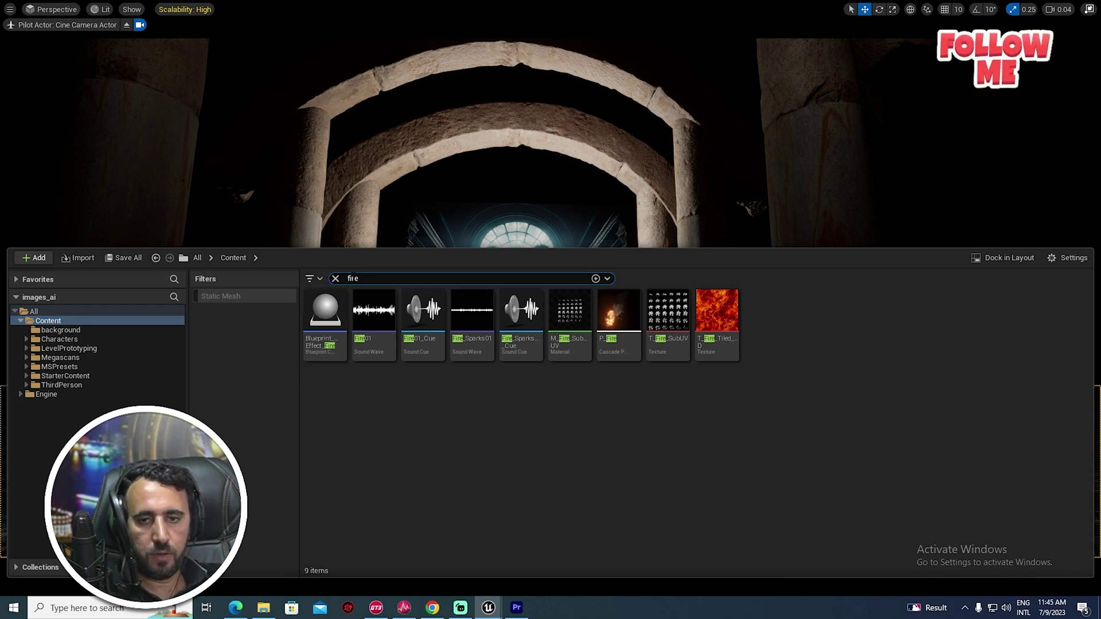
- Add the P_Fire particle effect to the marble floor and move it beside the statue left of the arches
drag(511, 248, 504, 439)
drag(613, 510, 549, 396)
key(w)
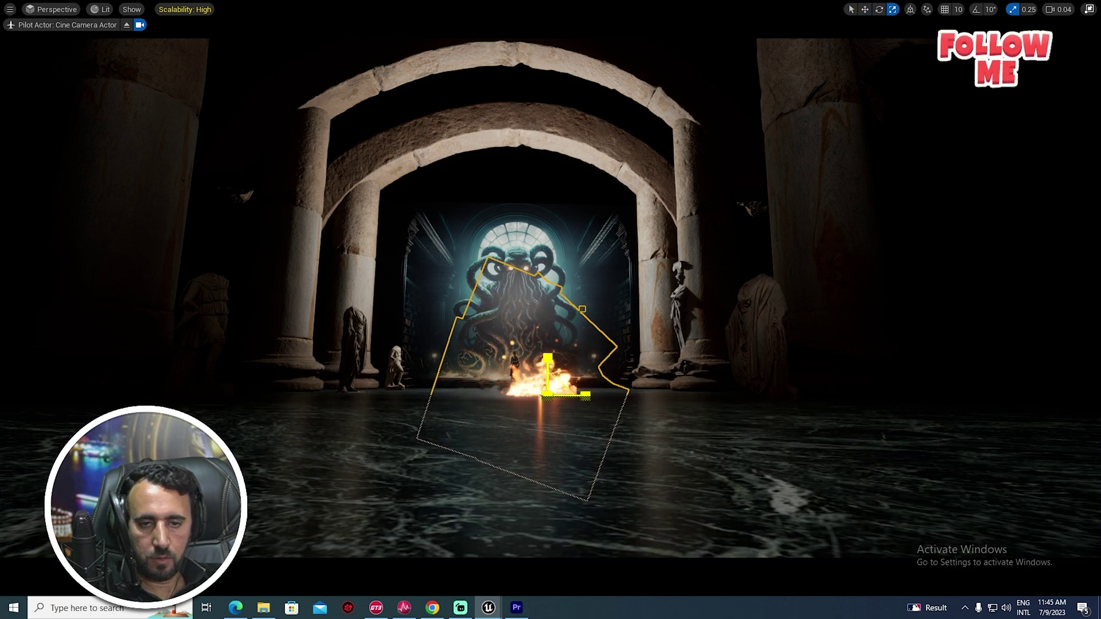
drag(583, 396, 214, 422)
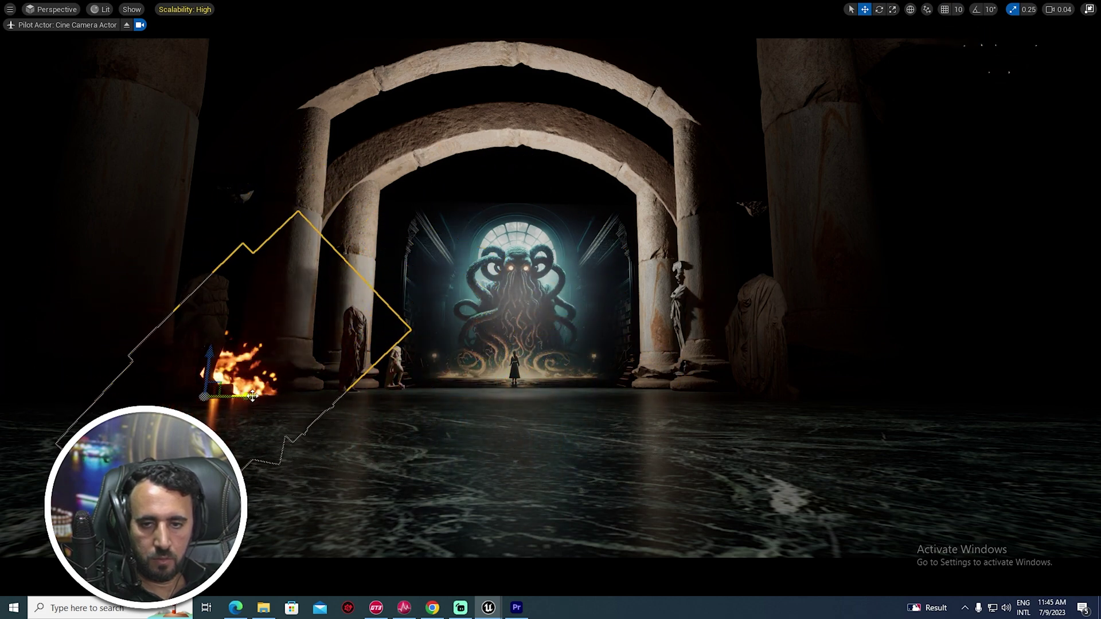
- Duplicate the fire and place the copy on the floor at the hall's right side, undoing the accidental camera move
drag(928, 433, 852, 432)
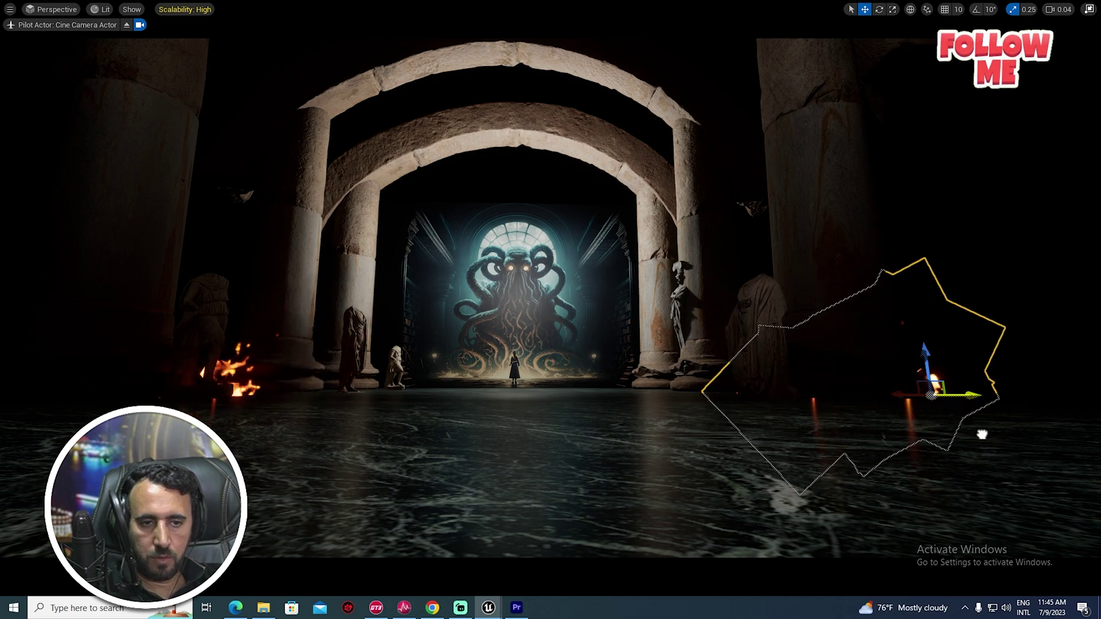
drag(982, 435, 1052, 433)
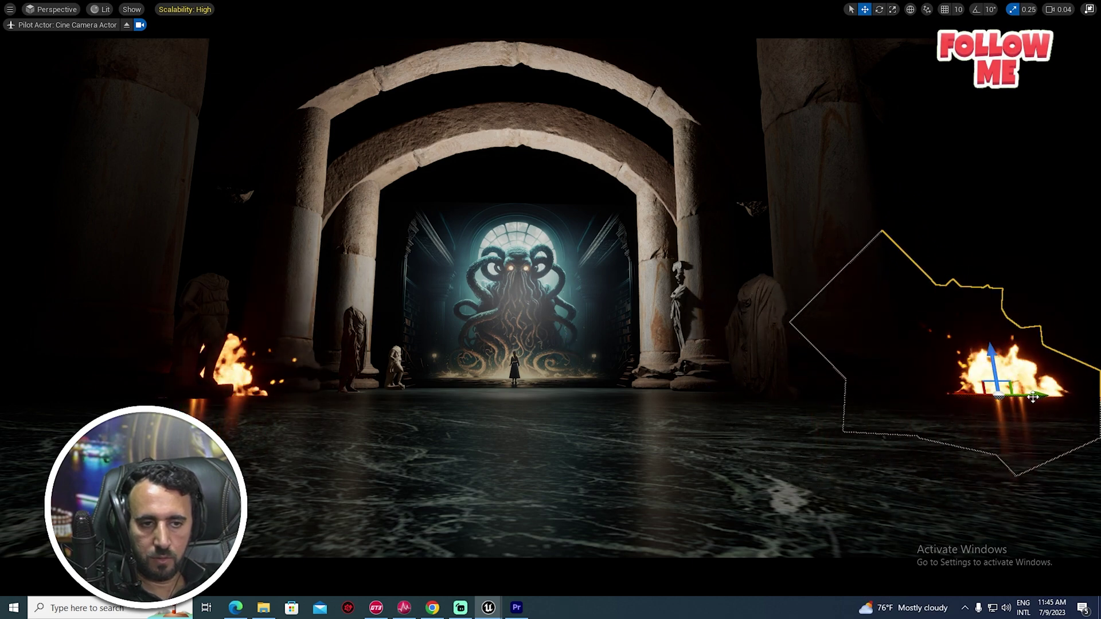
right_drag(1033, 397, 1031, 407)
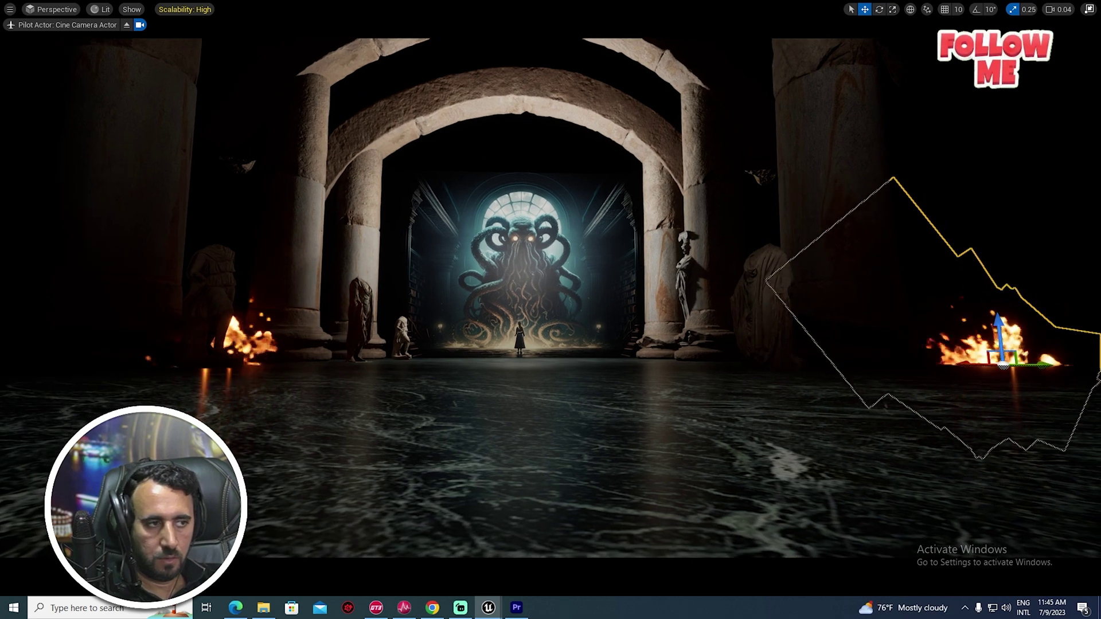
key(ctrl+z)
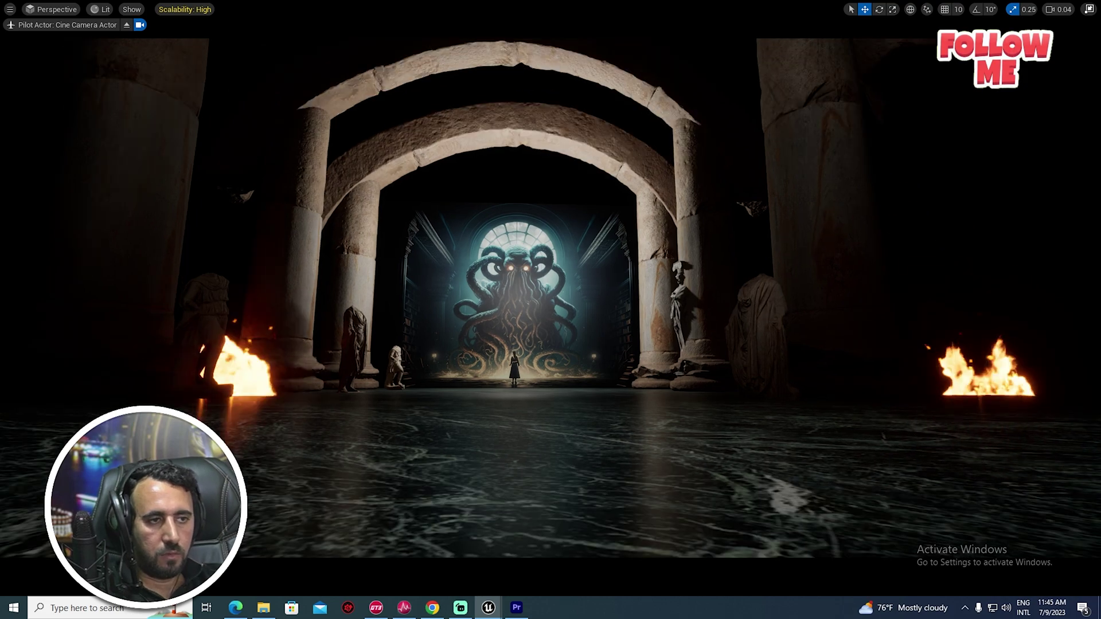
- Stop piloting the cine camera and approach the fire on the hall's right side in the free view
click(126, 24)
right_drag(551, 310, 622, 356)
key(s)
right_drag(639, 170, 715, 167)
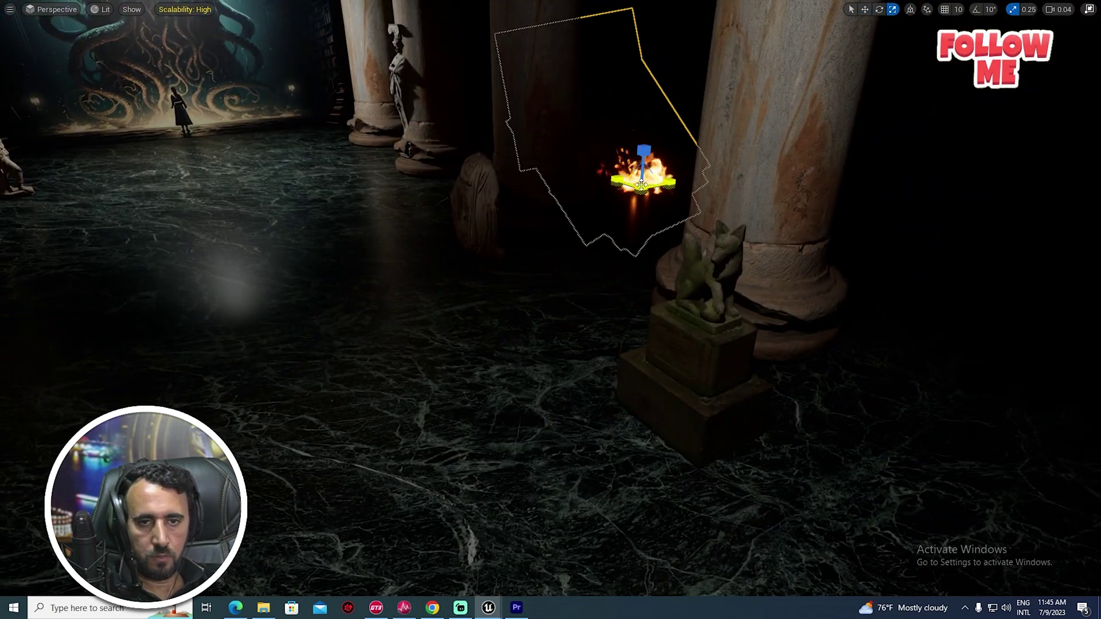
key(w)
- Try to move the selected fire toward the creature backdrop, and undo the move
drag(620, 177, 259, 123)
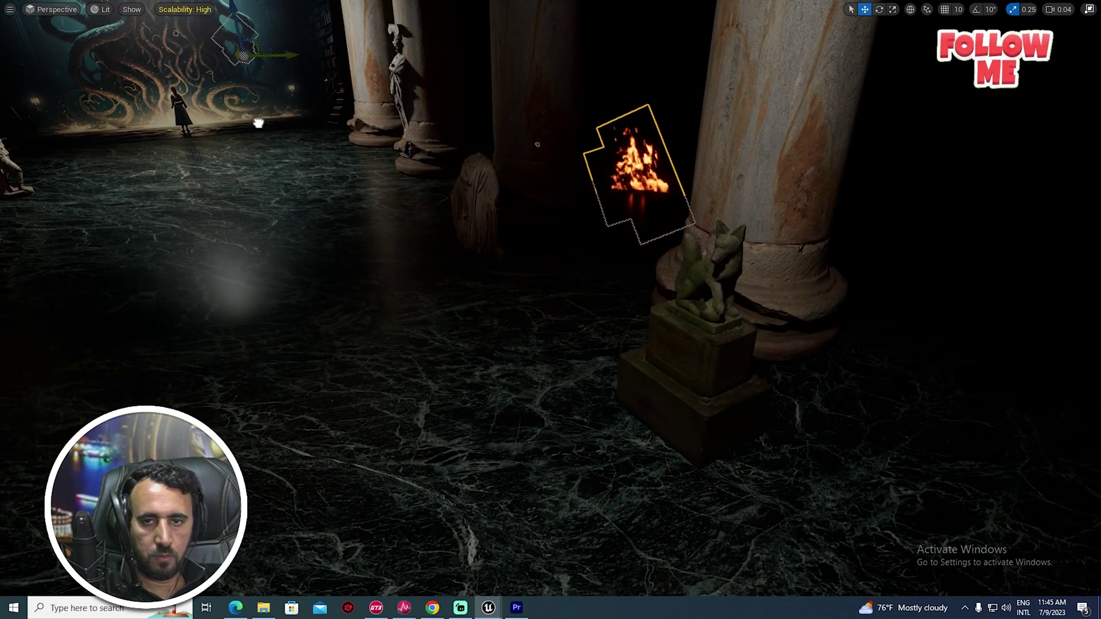
drag(393, 200, 377, 187)
key(ctrl+z)
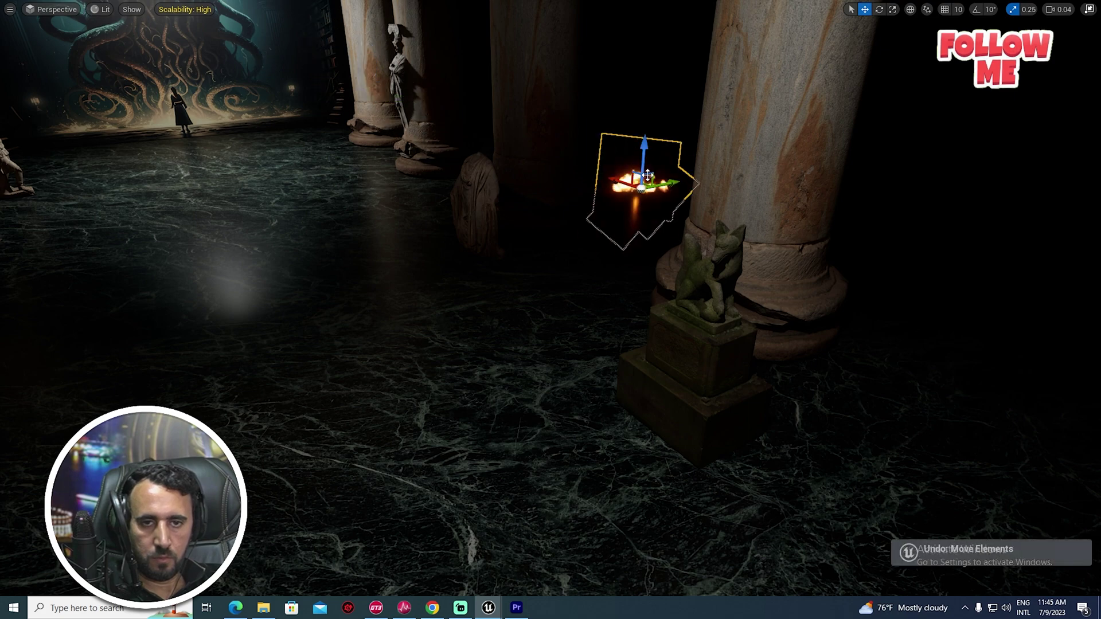
- Move the fire from beside the columns to the marble floor next to the standing figure in front of the creature backdrop
drag(400, 99, 392, 181)
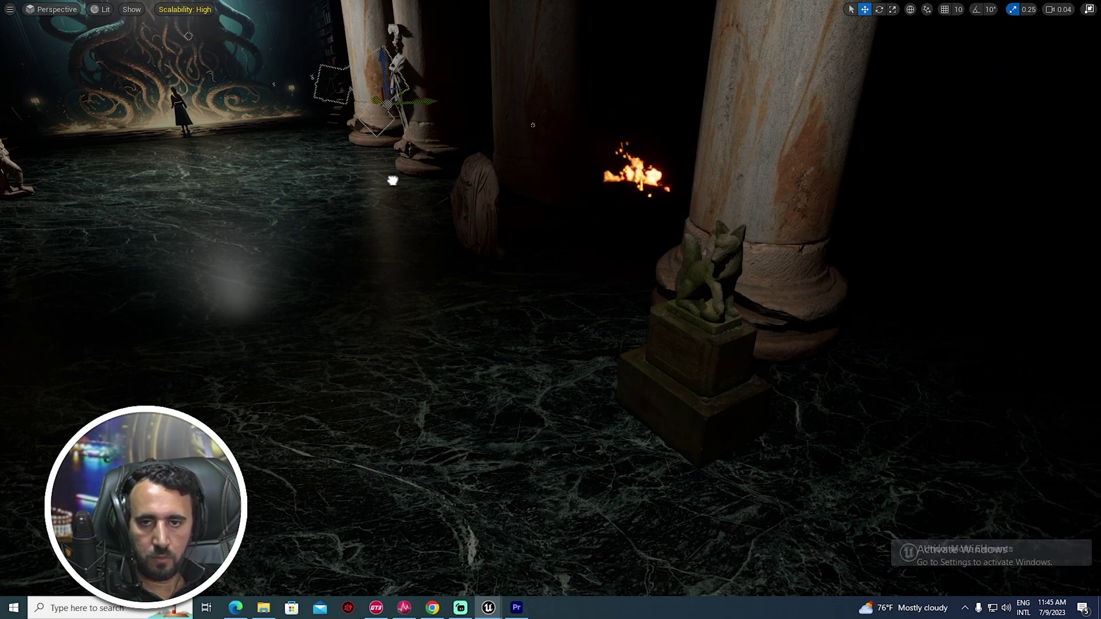
drag(395, 105, 261, 123)
key(f)
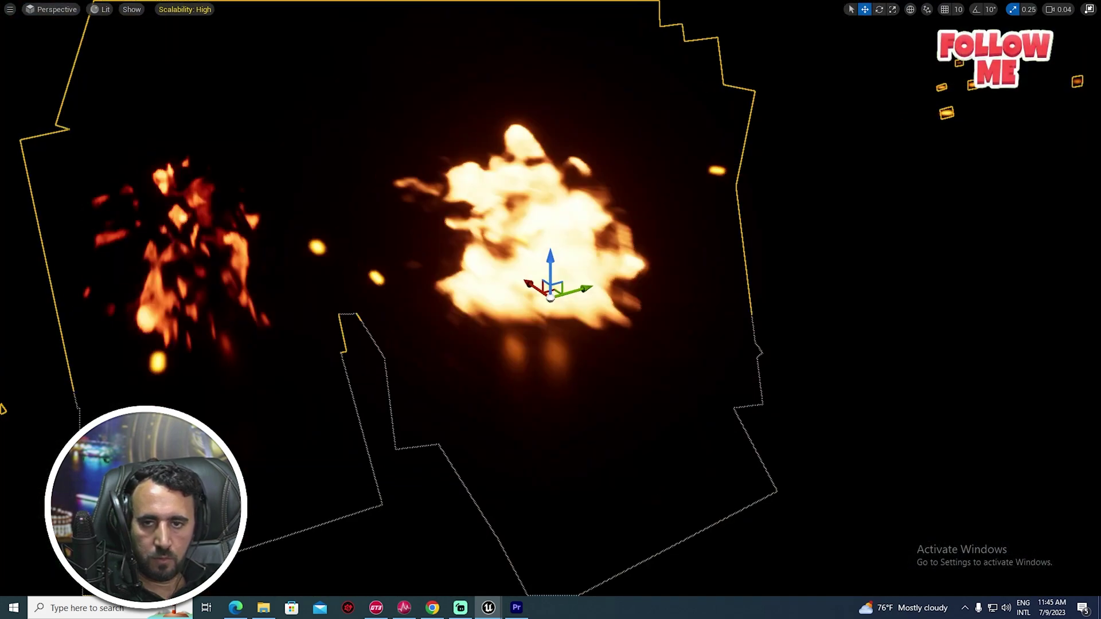
right_drag(261, 123, 253, 34)
key(f)
key(s)
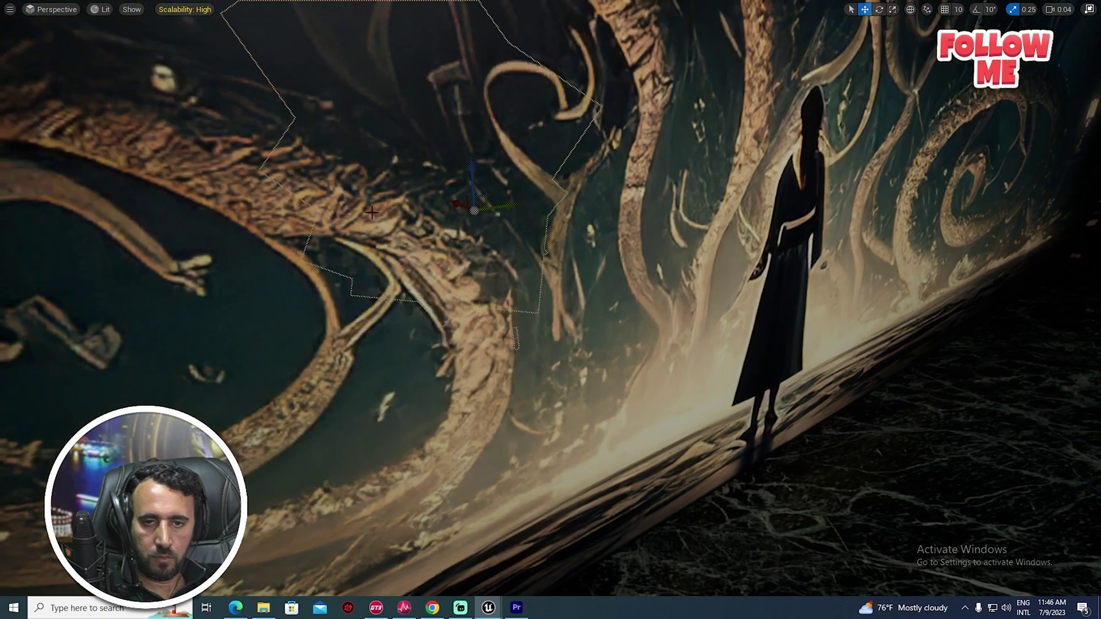
drag(452, 201, 549, 323)
- Try to scale the fire beside the standing figure, and undo the last transform change
right_drag(550, 323, 573, 321)
key(s)
key(r)
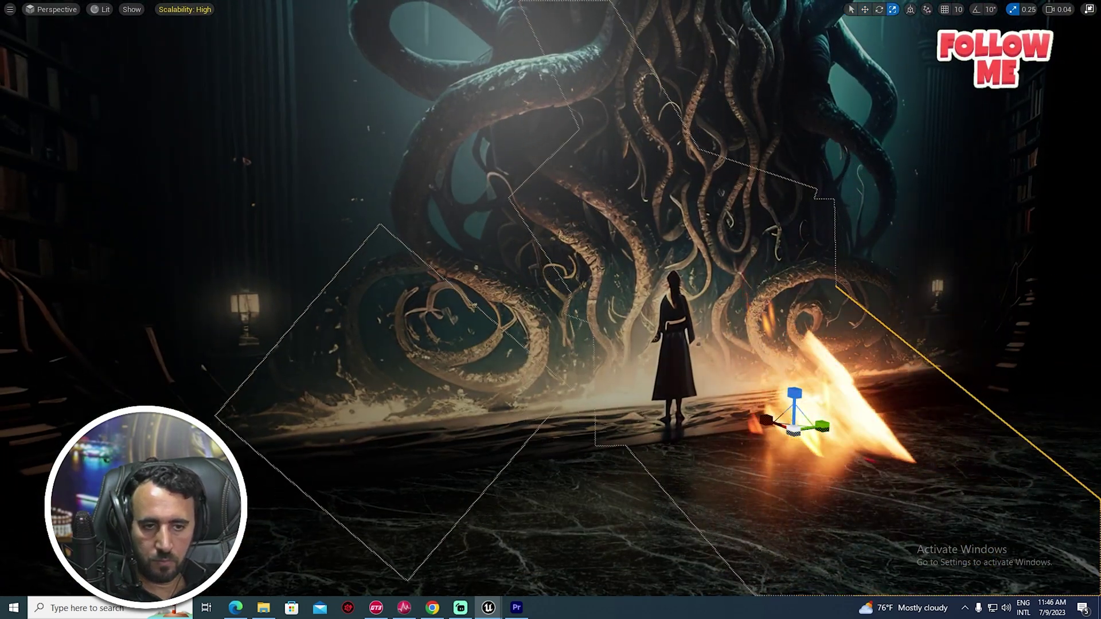
key(s)
right_drag(636, 487, 668, 498)
key(ctrl+z)
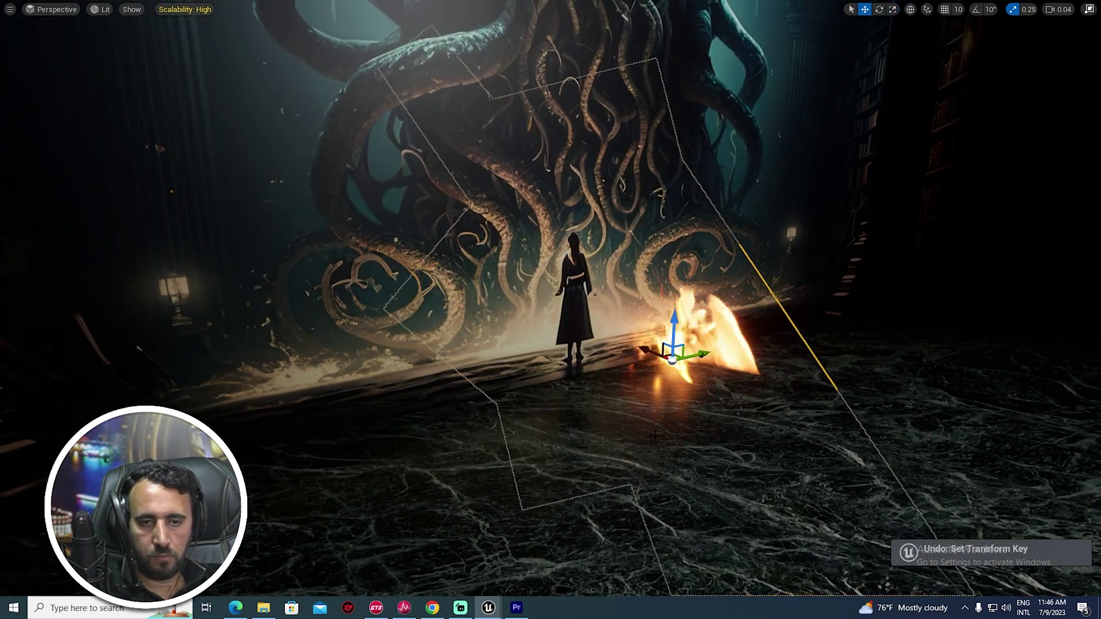
key(e)
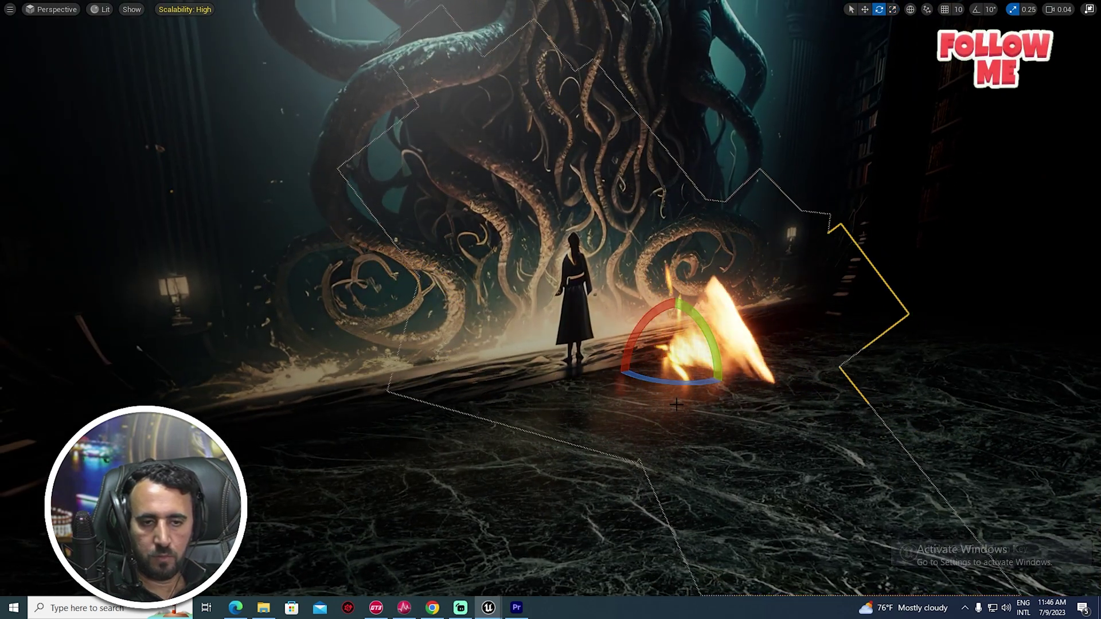
click(676, 406)
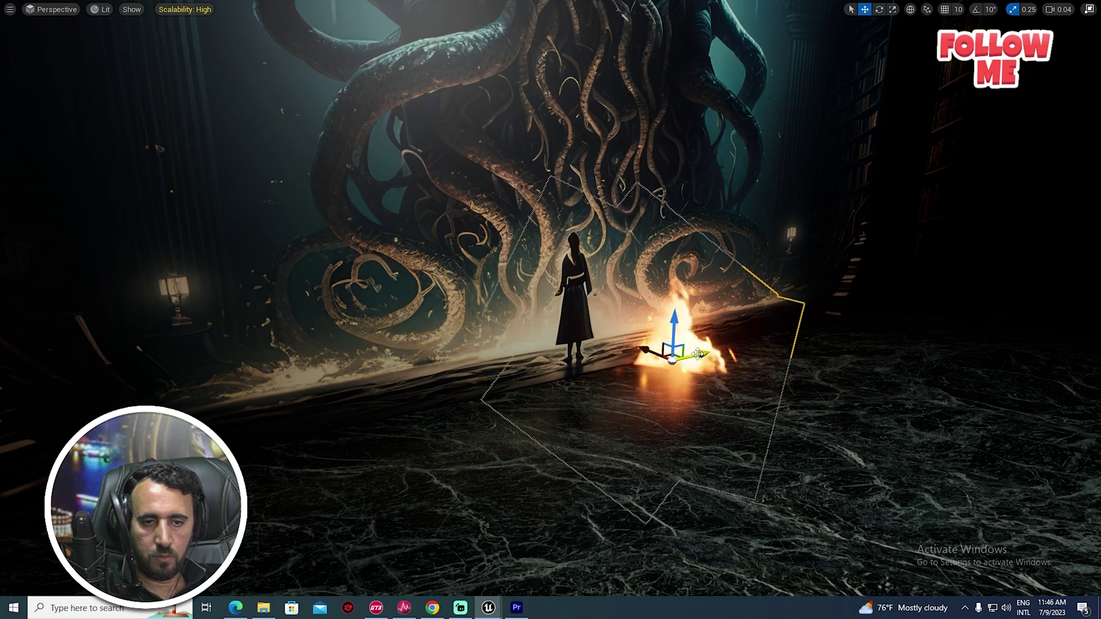
- Adjust the fire's height at the floor and duplicate it to the other side of the standing figure
drag(671, 327, 674, 241)
drag(678, 311, 679, 318)
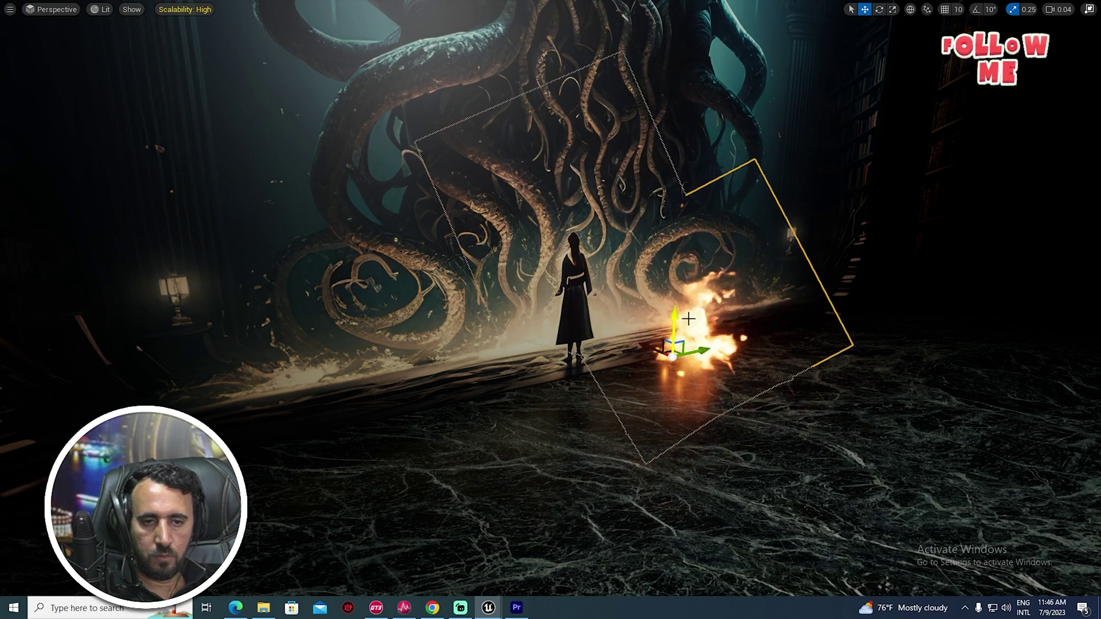
alt+shift+drag(696, 354, 628, 364)
right_drag(746, 450, 755, 399)
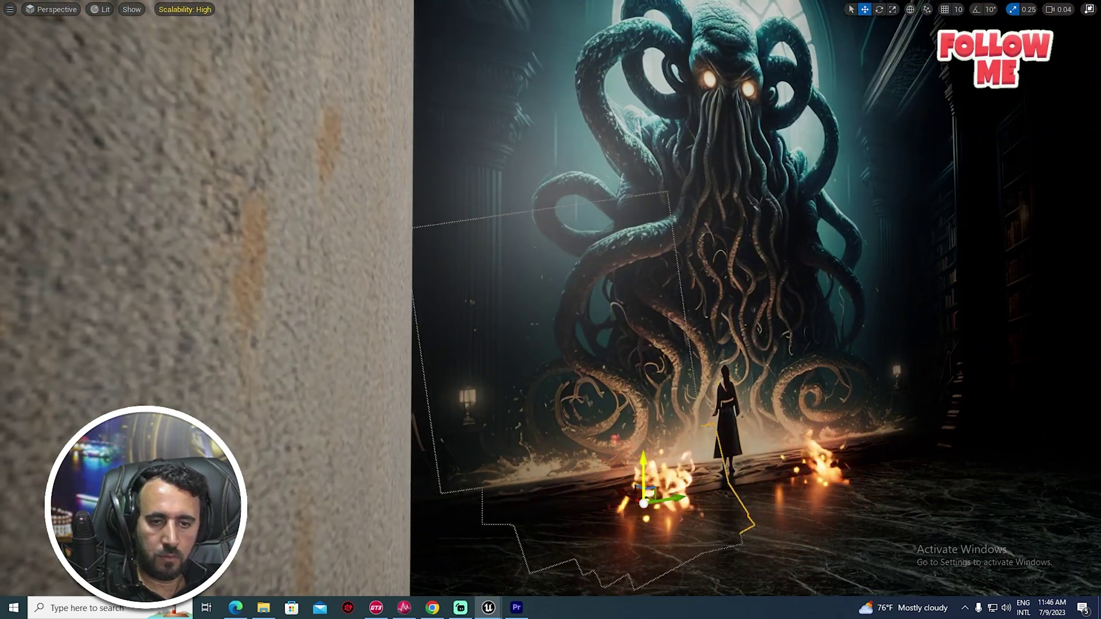
- Raise the copied fire from the floor to the creature's head and position it at the glowing eyes
drag(644, 479, 736, 98)
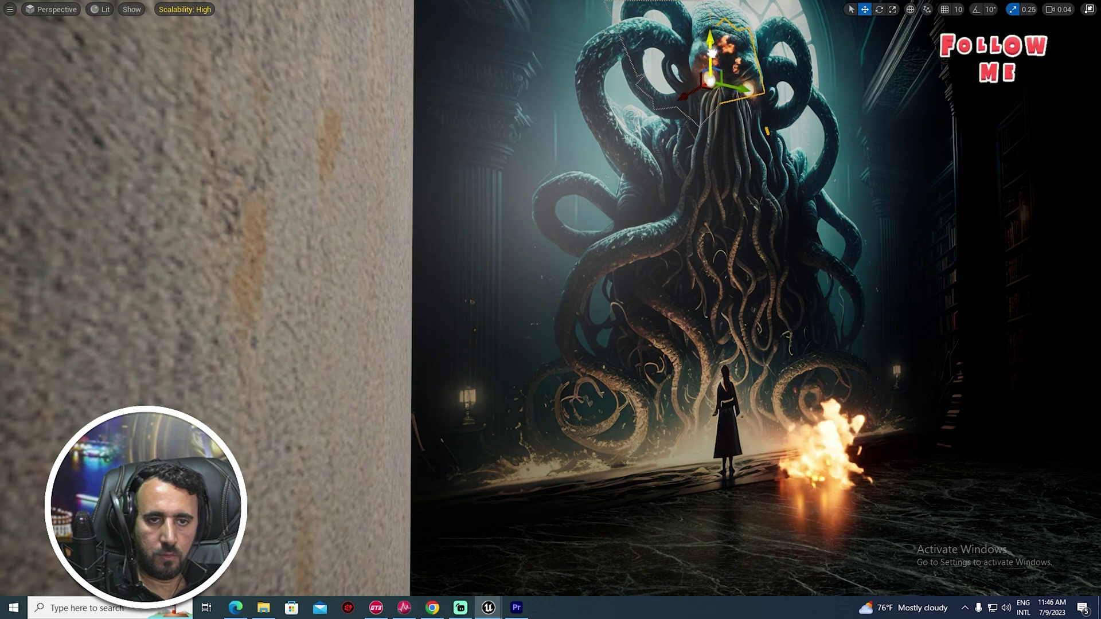
right_drag(714, 62, 728, 31)
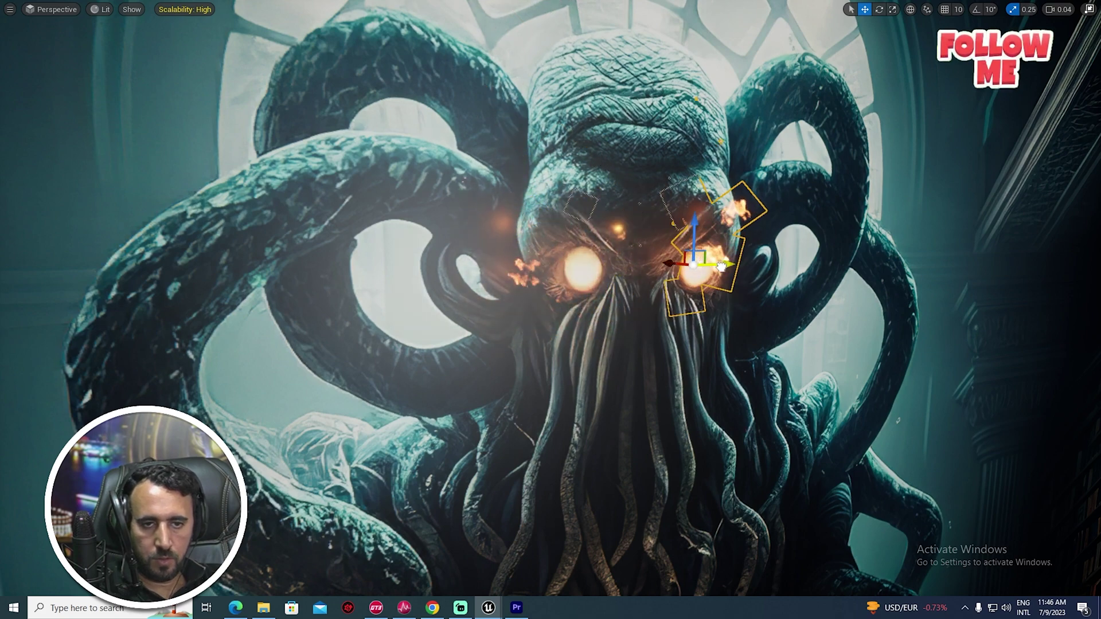
mouse_move(713, 264)
right_down()
mouse_move(716, 278)
mouse_move(724, 265)
right_up()
click(712, 264)
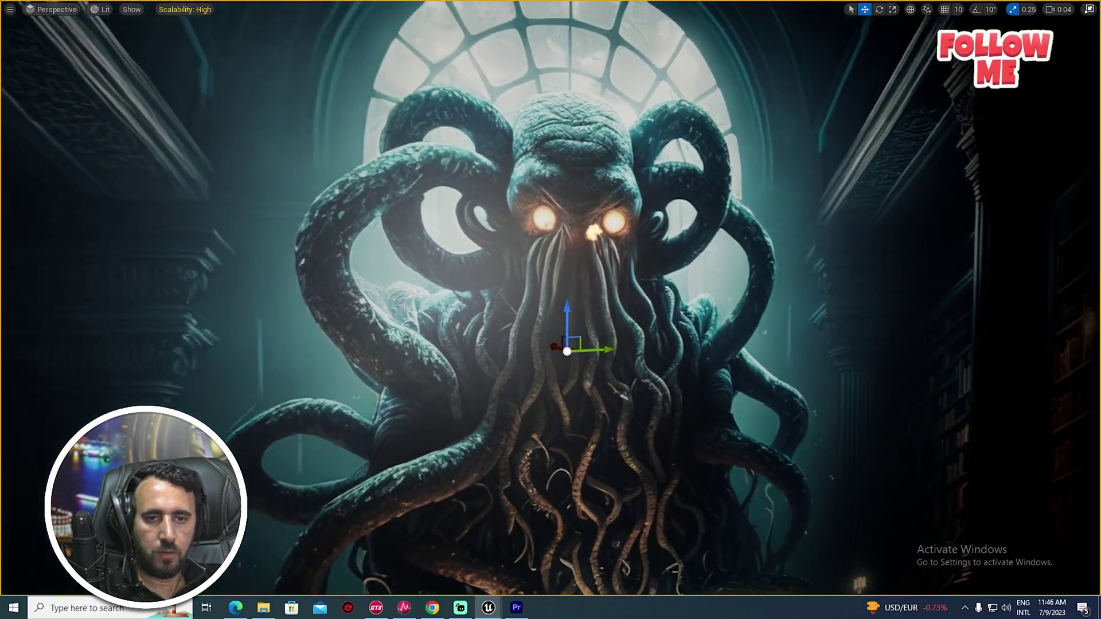